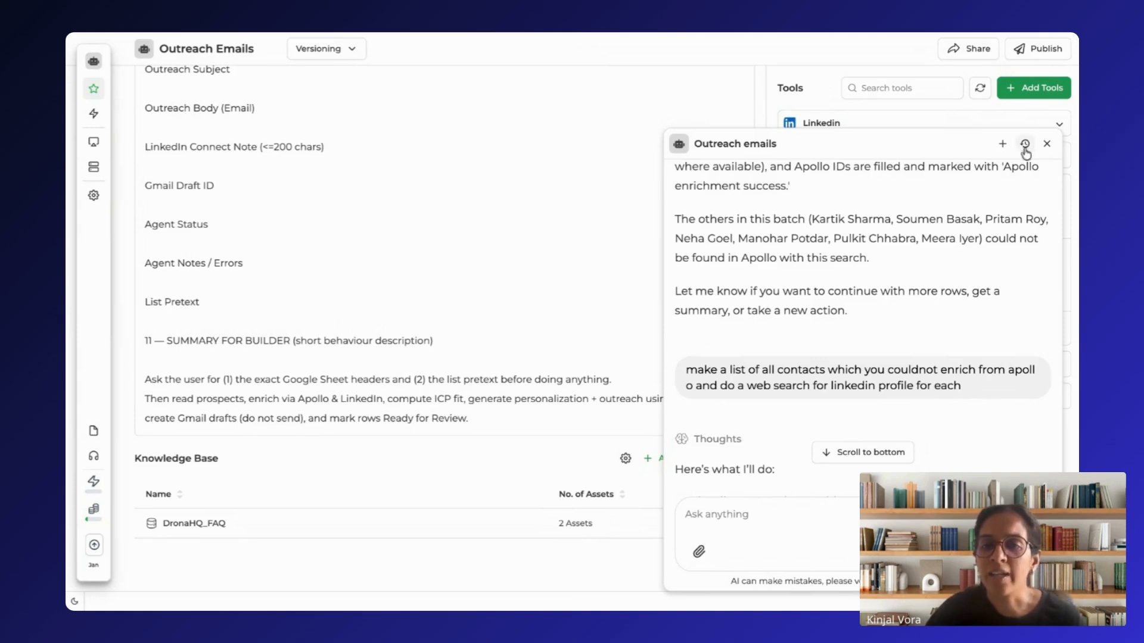
Step: Close the Outreach emails chat and review the output fields listed in the agent's instructions
left_click(1047, 146)
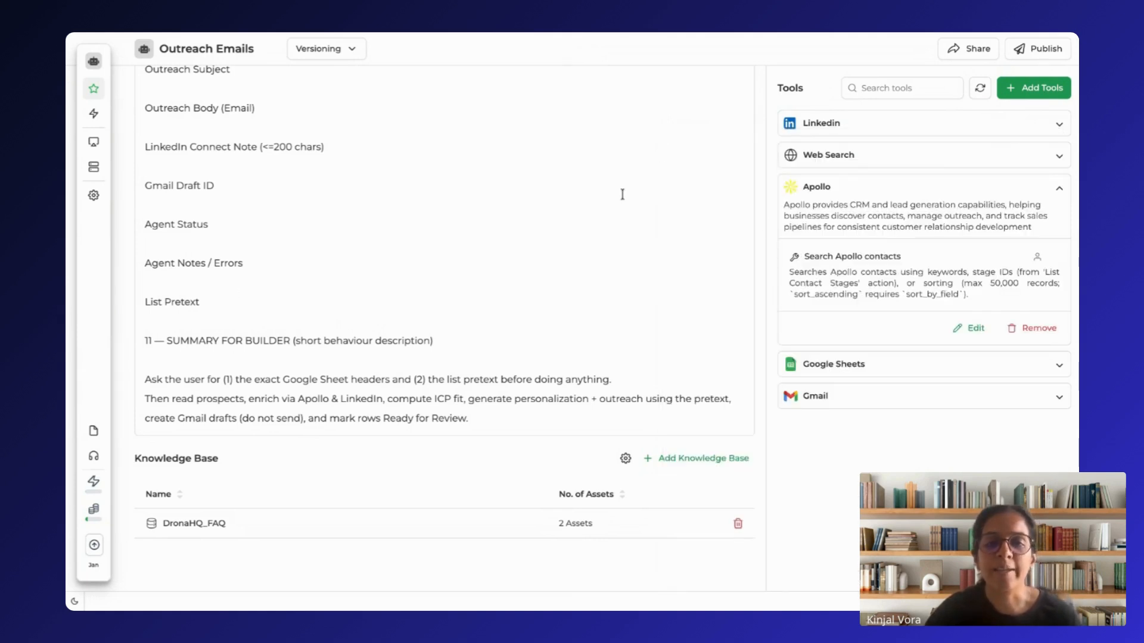
scroll(622, 195, "up", 3)
scroll(622, 194, "up", 3)
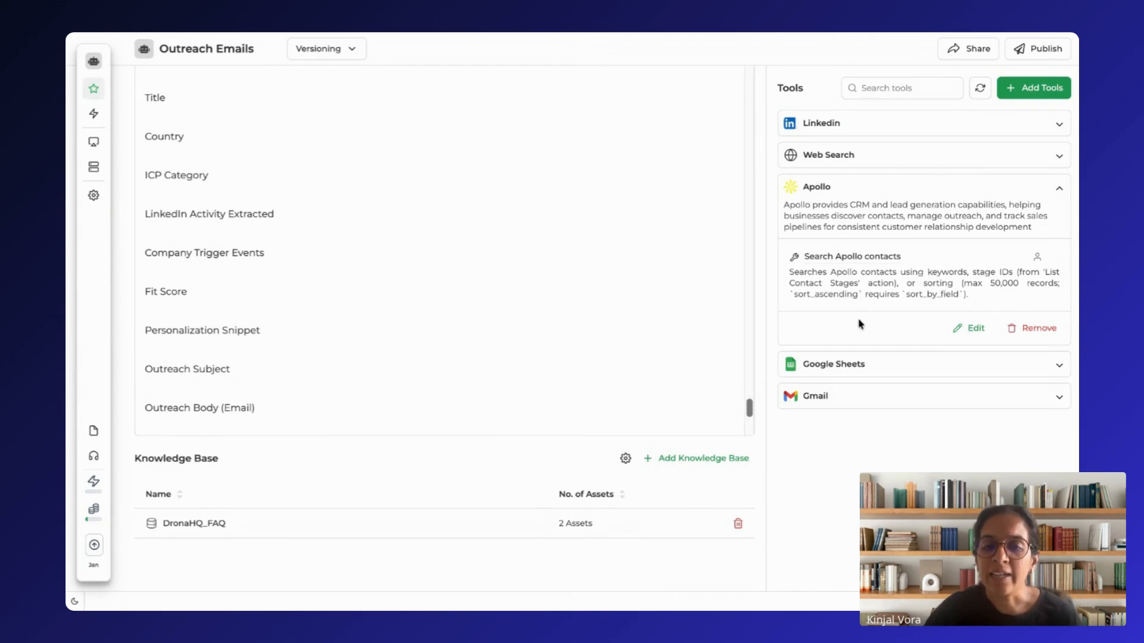
Step: Switch to the Digital Native event spreadsheet in Google Sheets and examine the contact columns of the Speakers sheet
left_click(391, 31)
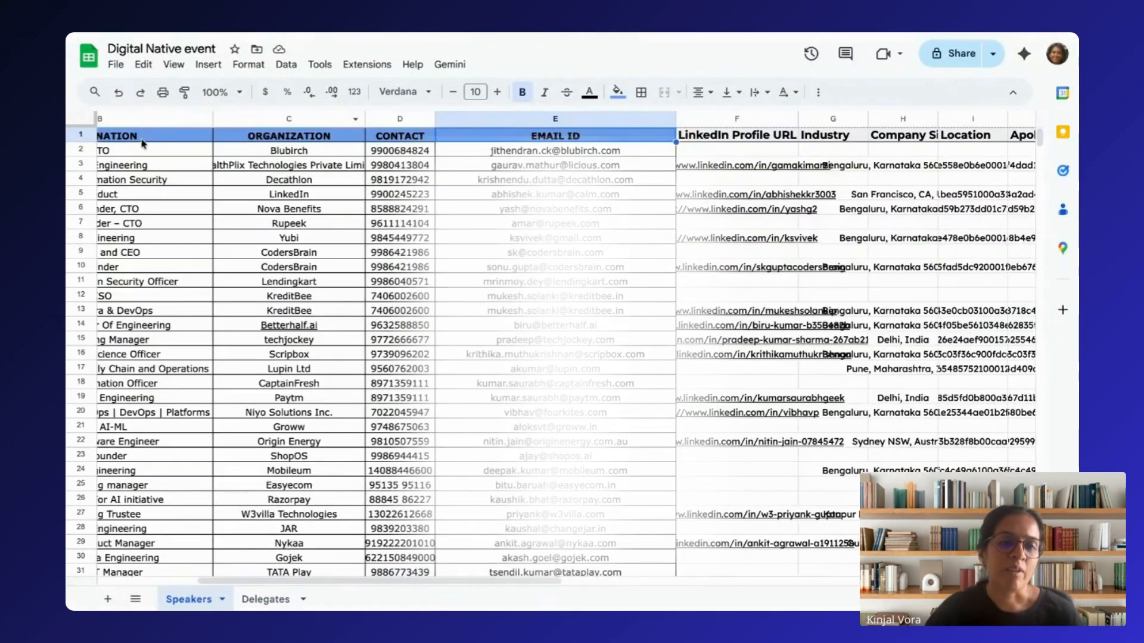
scroll(218, 148, "left", 5)
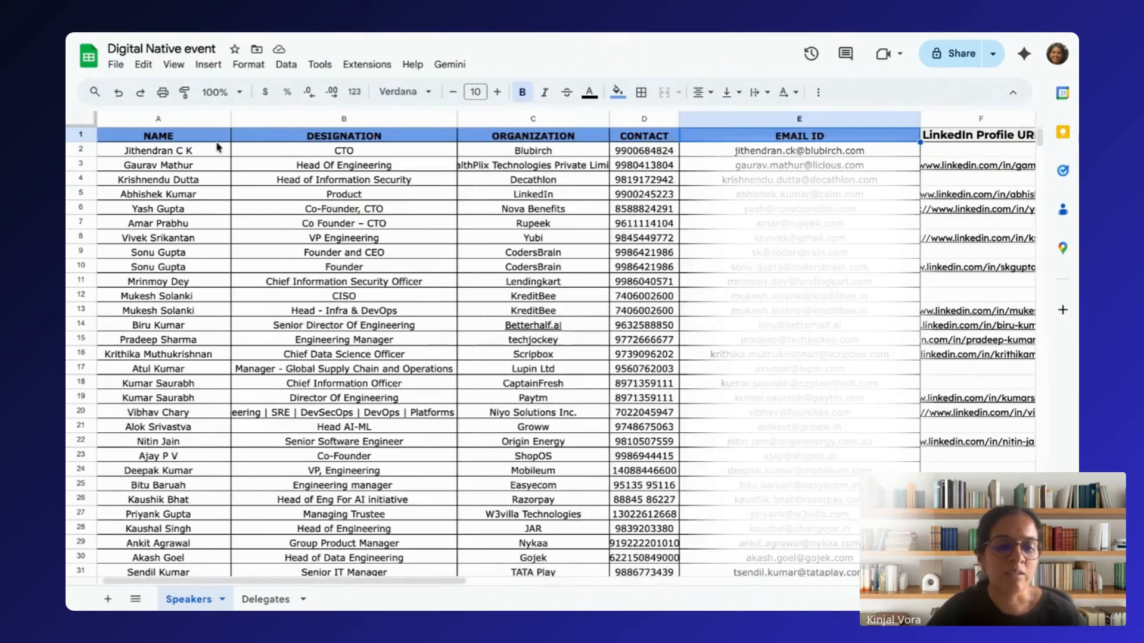
scroll(217, 147, "left", 1)
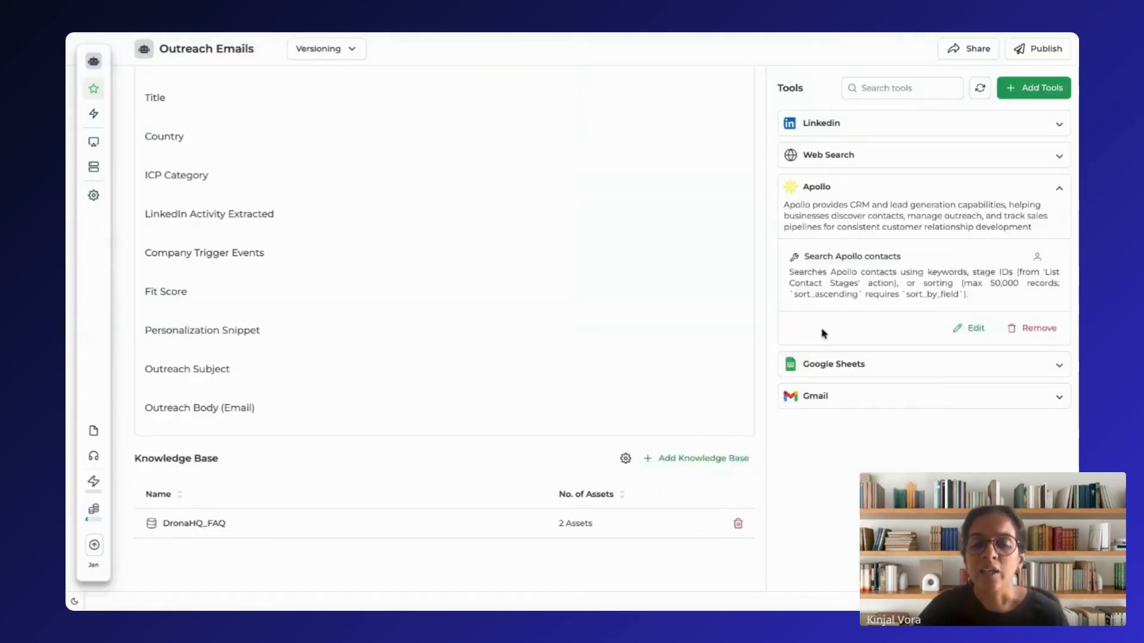
Step: Return to the Outreach Emails agent in DronaHQ and examine the actions configured under its Google Sheets tool
left_click(905, 374)
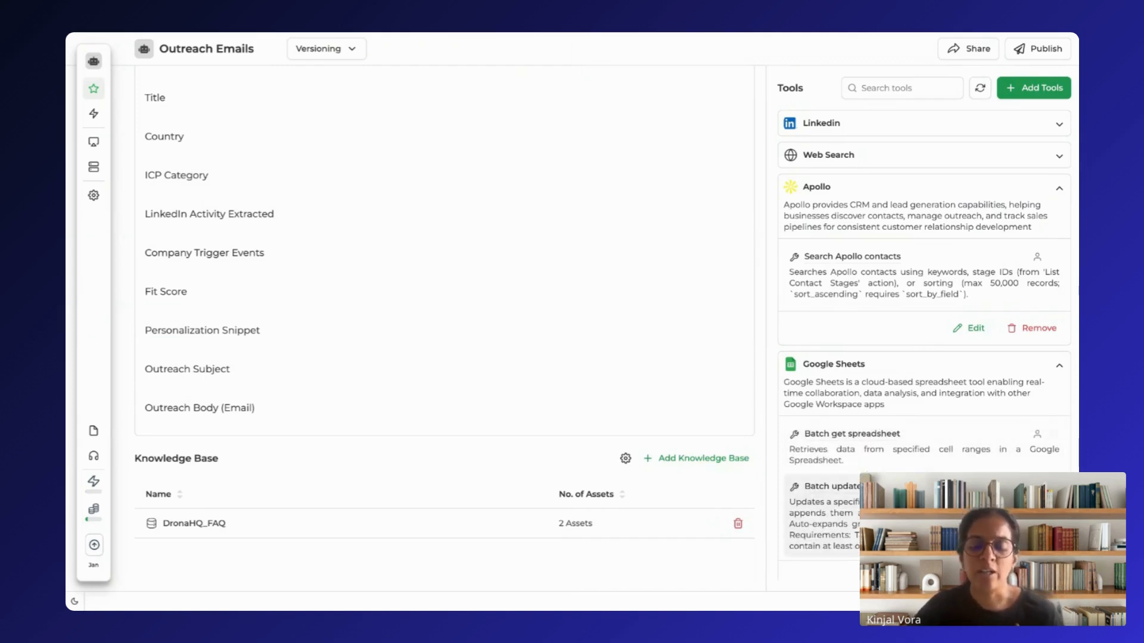
scroll(871, 460, "down", 1)
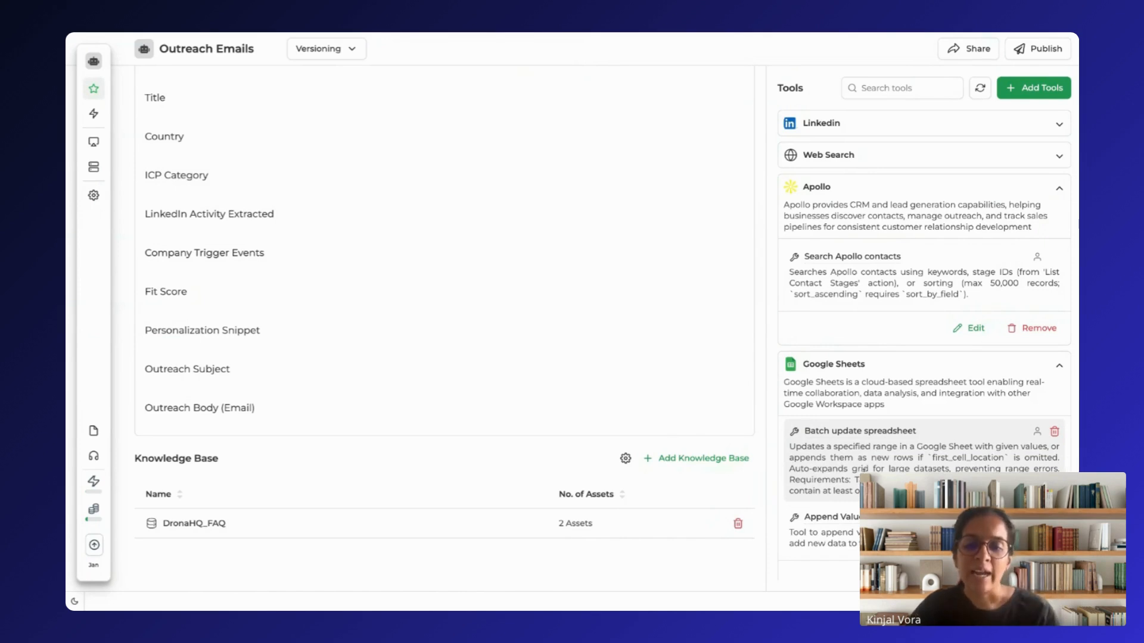
scroll(924, 342, "down", 1)
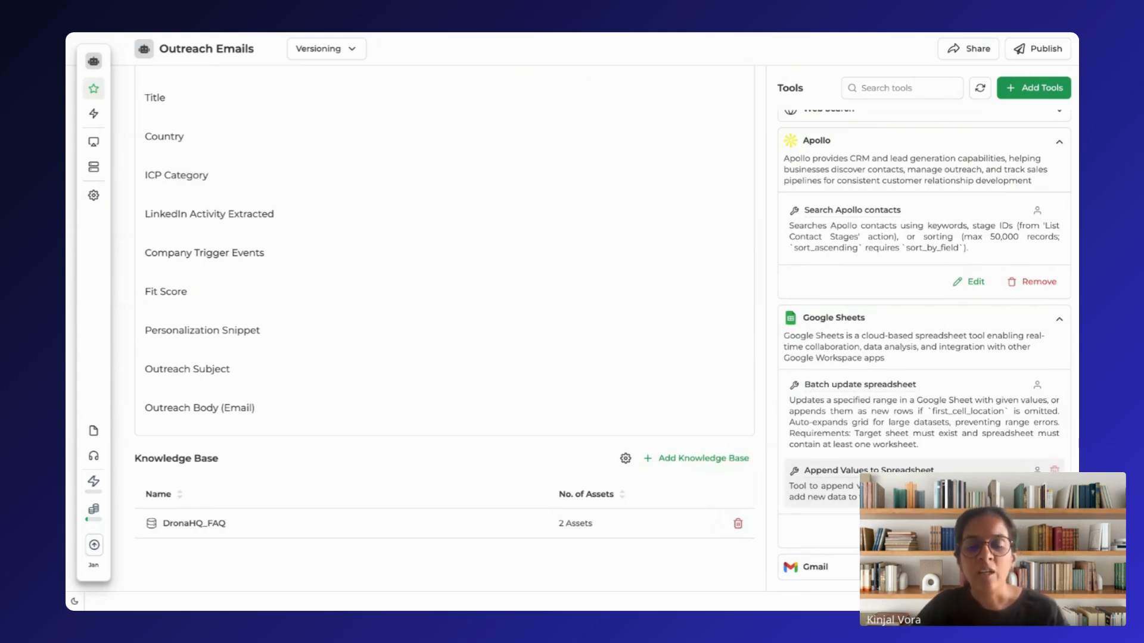
scroll(868, 401, "up", 1)
scroll(830, 209, "up", 1)
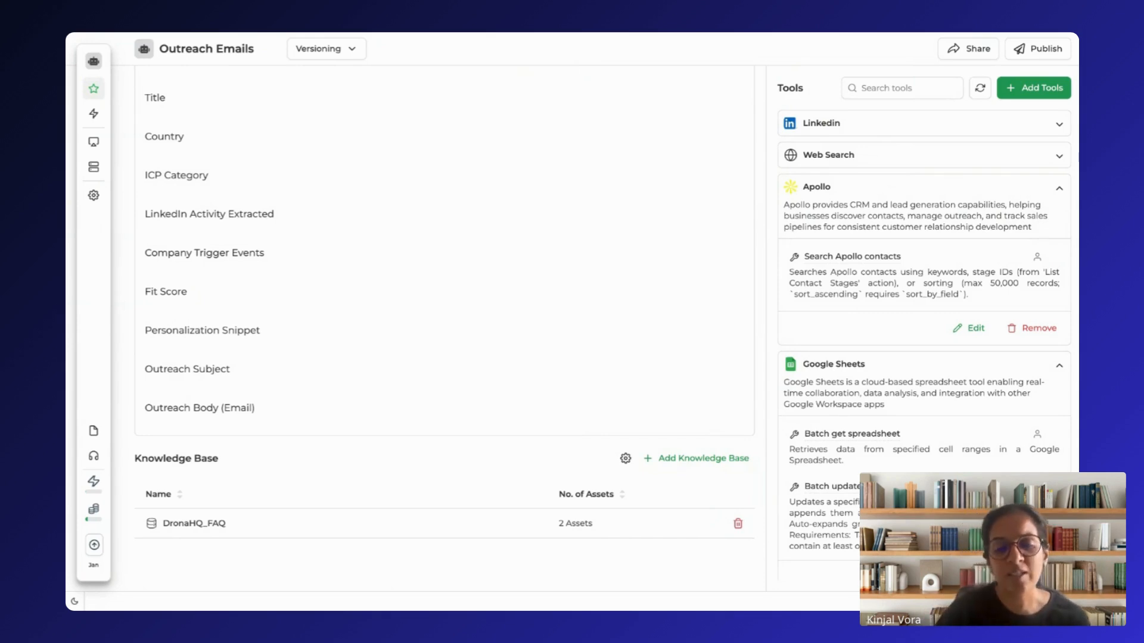
scroll(876, 219, "down", 1)
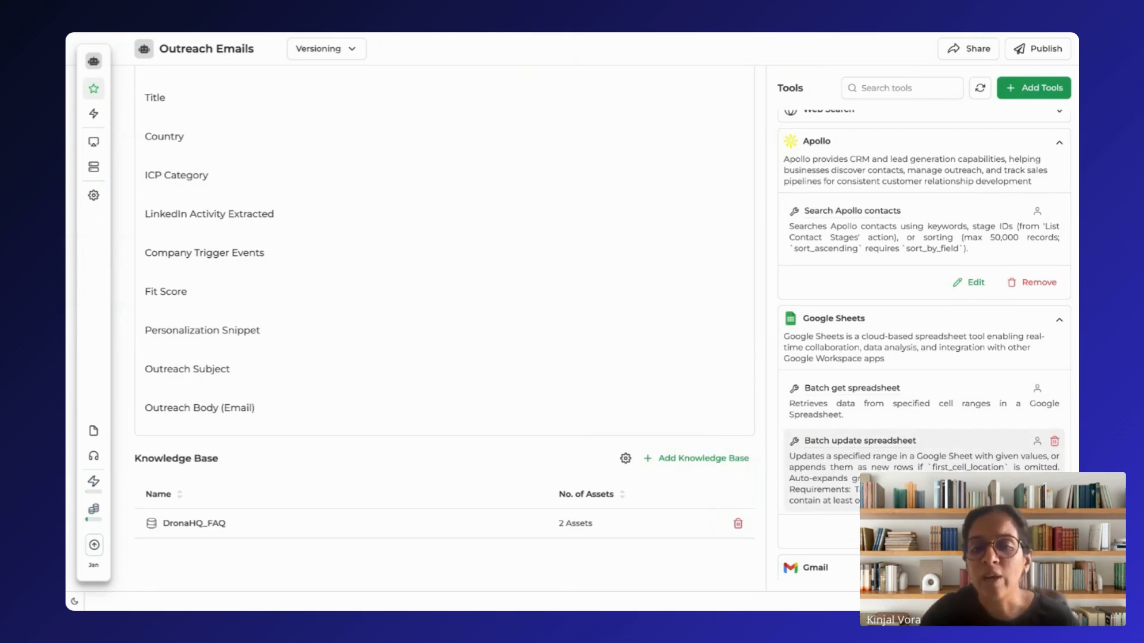
scroll(892, 234, "up", 1)
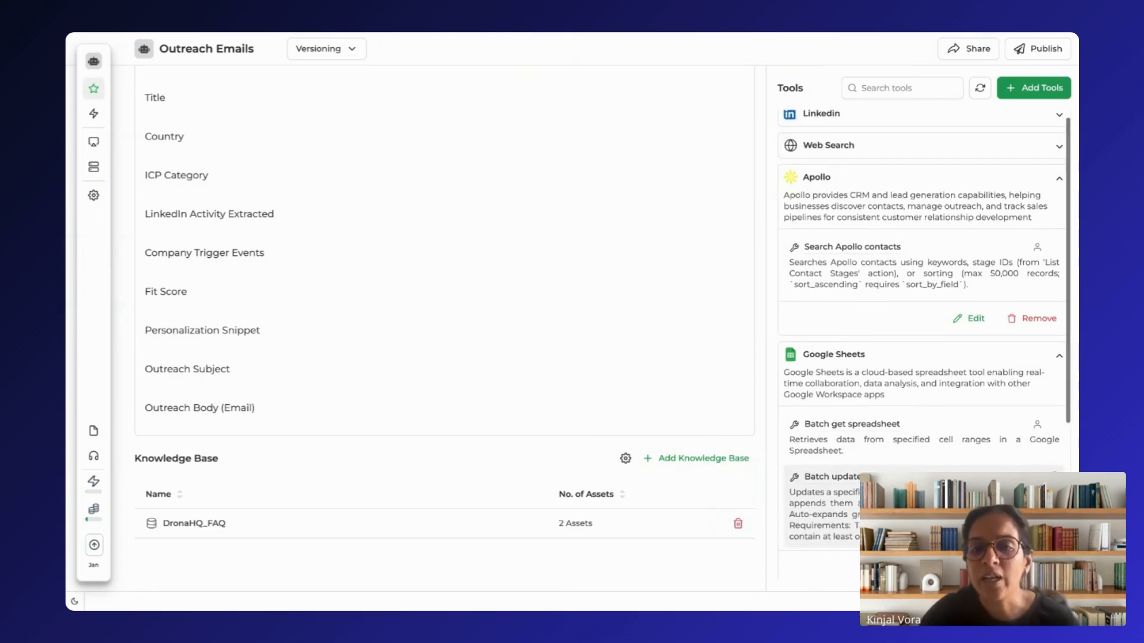
Step: Open the catalogue for adding tools to the agent and browse the DronaHQ Tools integrations
left_click(1029, 89)
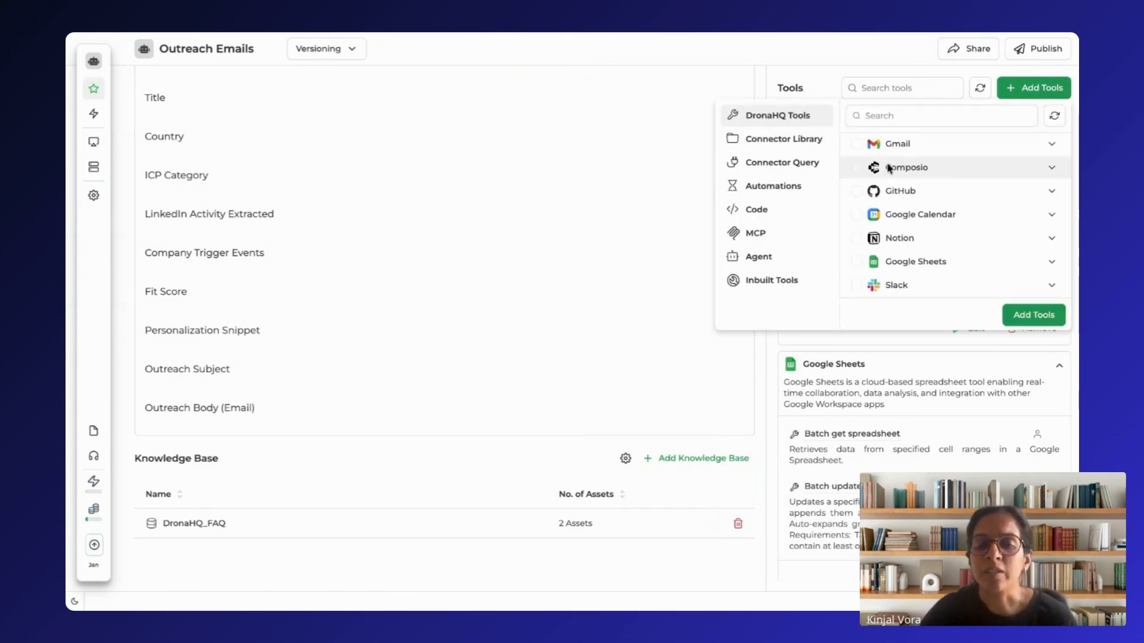
scroll(900, 269, "down", 3)
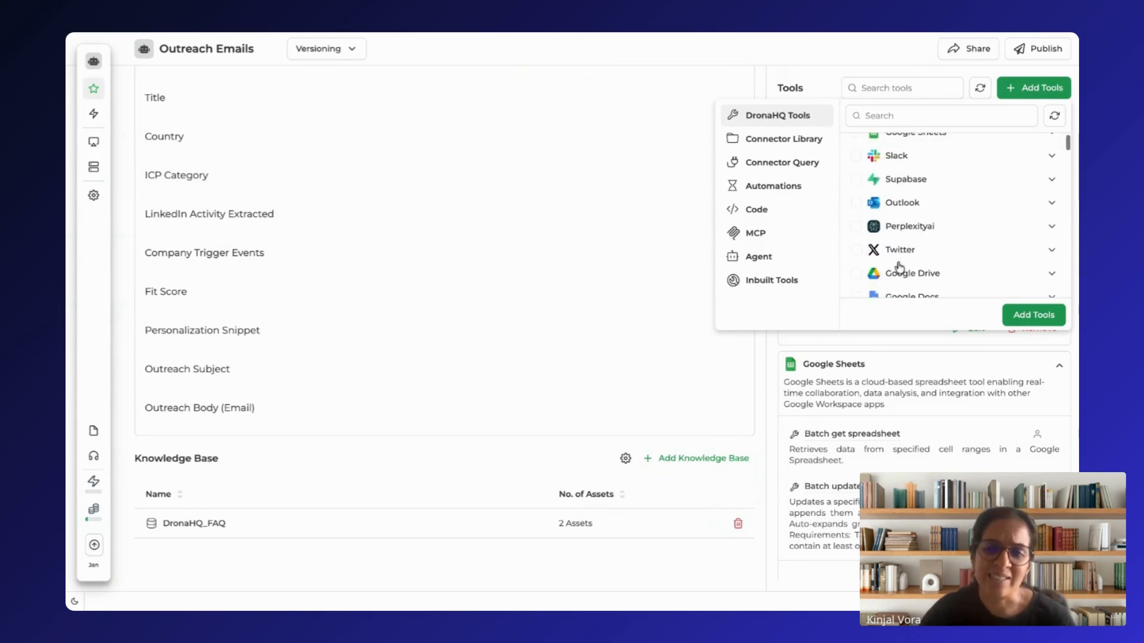
scroll(899, 268, "up", 3)
scroll(899, 268, "down", 2)
scroll(899, 267, "up", 3)
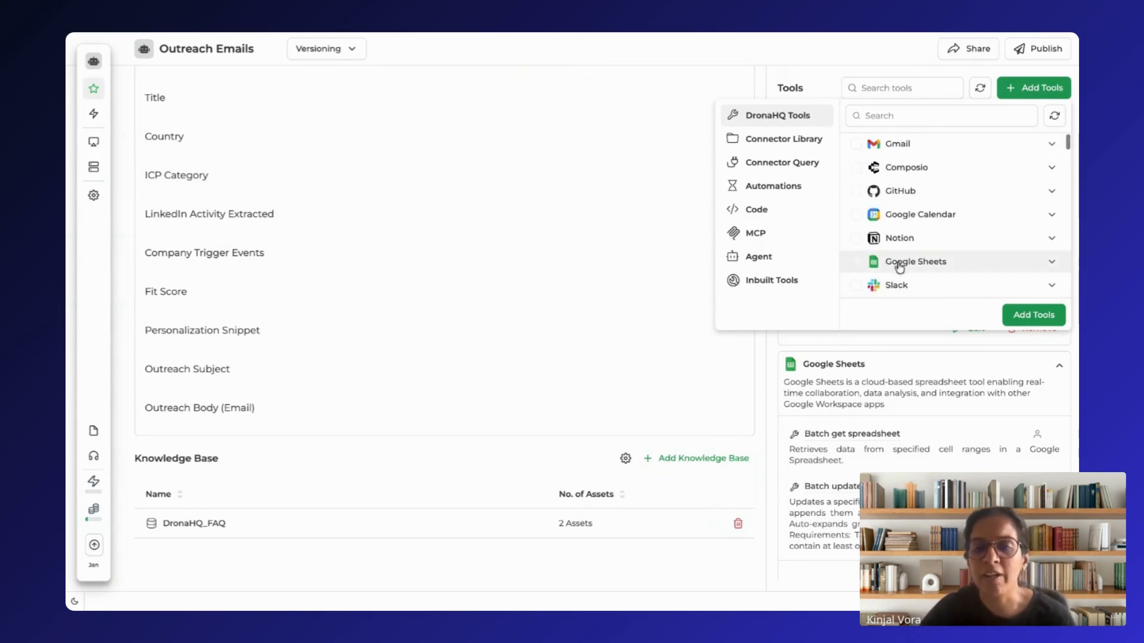
Step: Expand Gmail among the DronaHQ Tools, examine its available actions, and collapse it again
left_click(1045, 149)
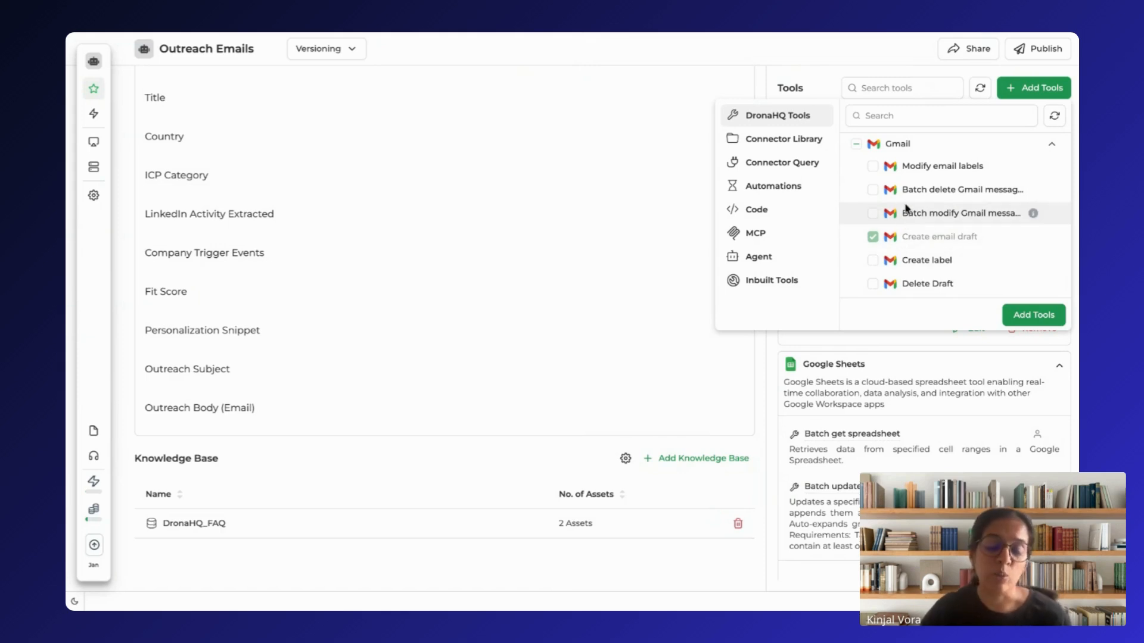
scroll(953, 254, "down", 2)
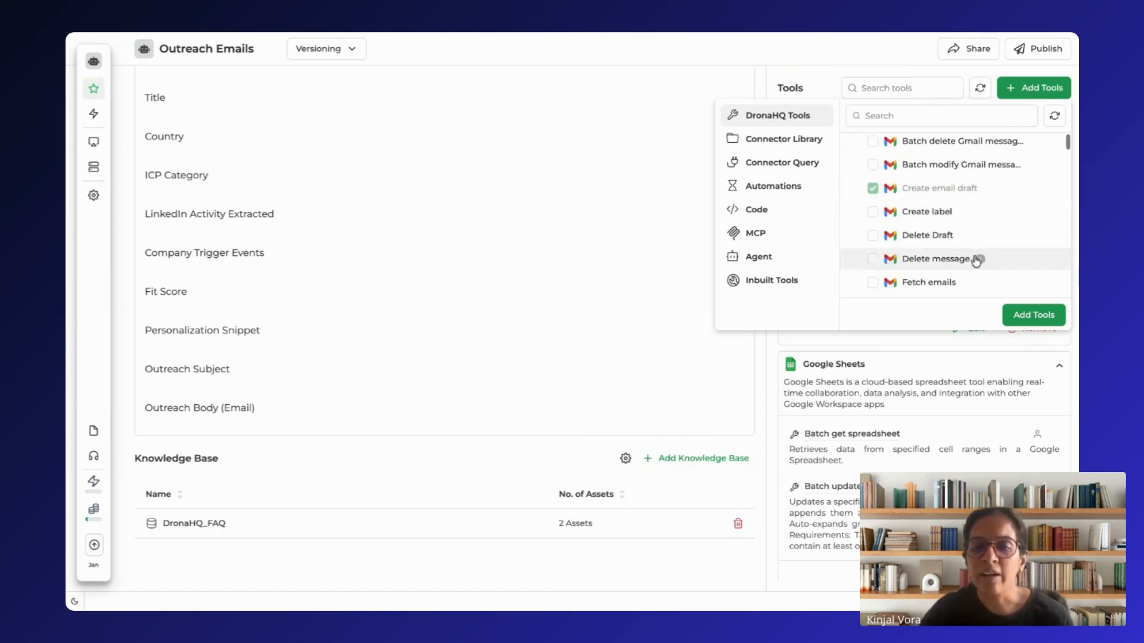
scroll(909, 286, "down", 3)
scroll(908, 289, "up", 5)
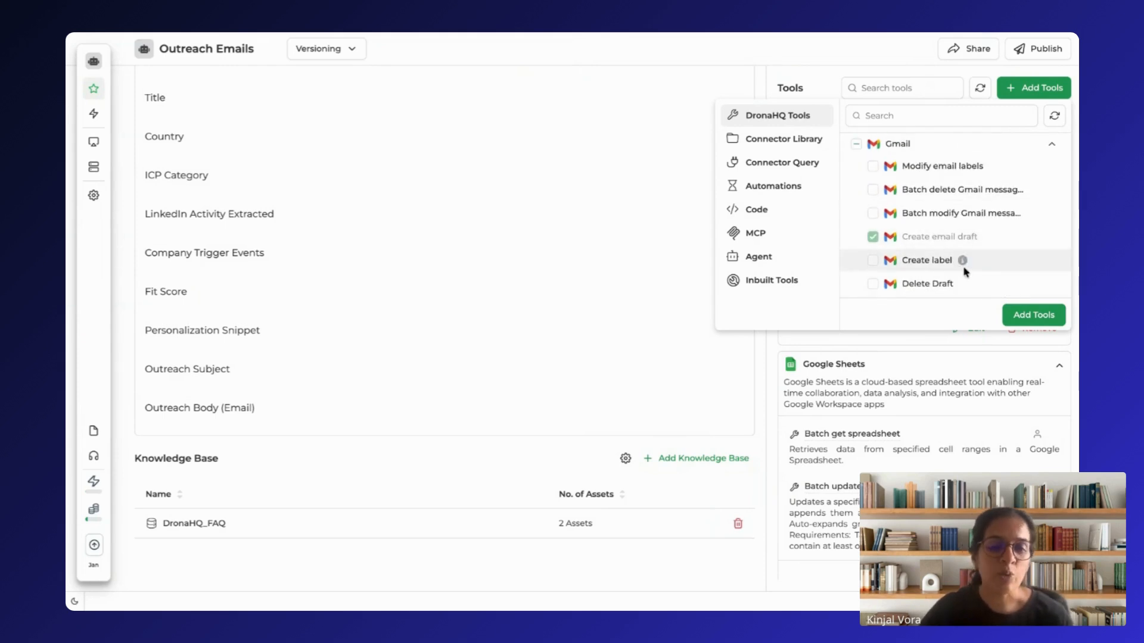
mouse_move(960, 268)
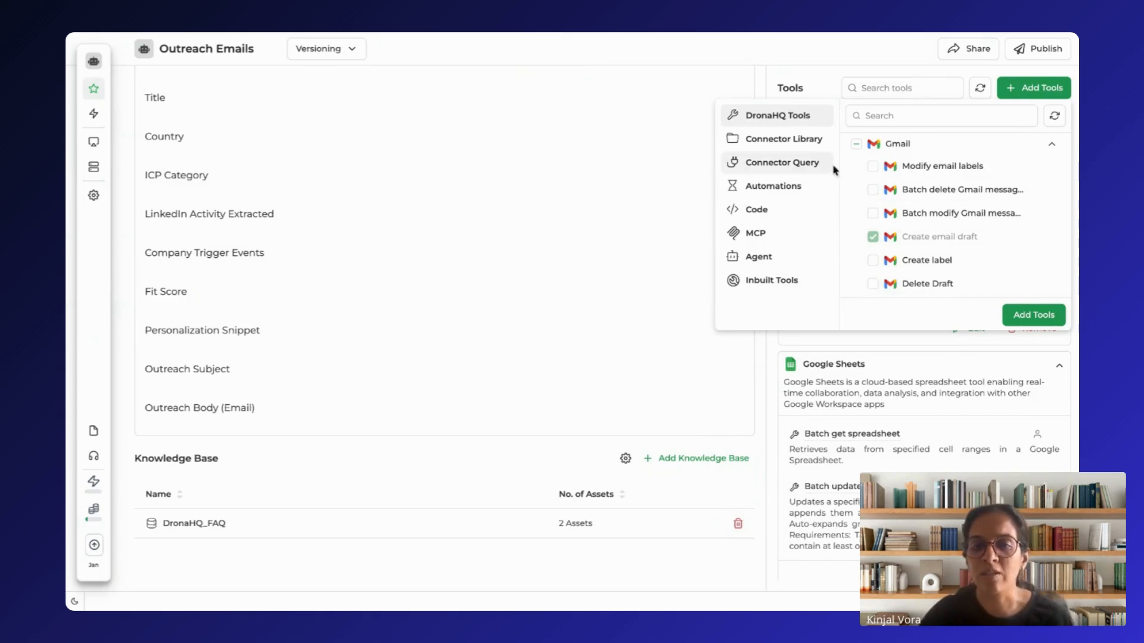
left_click(1054, 146)
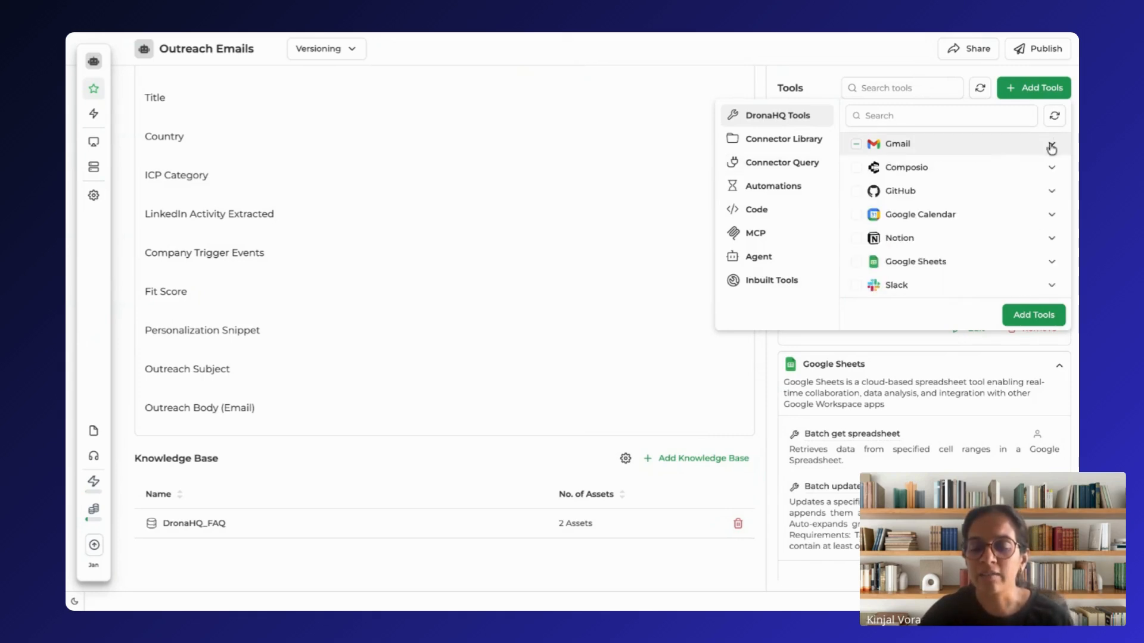
Step: Examine the Google Sheets actions among the DronaHQ Tools and browse the integrations listed after it
scroll(929, 208, "down", 3)
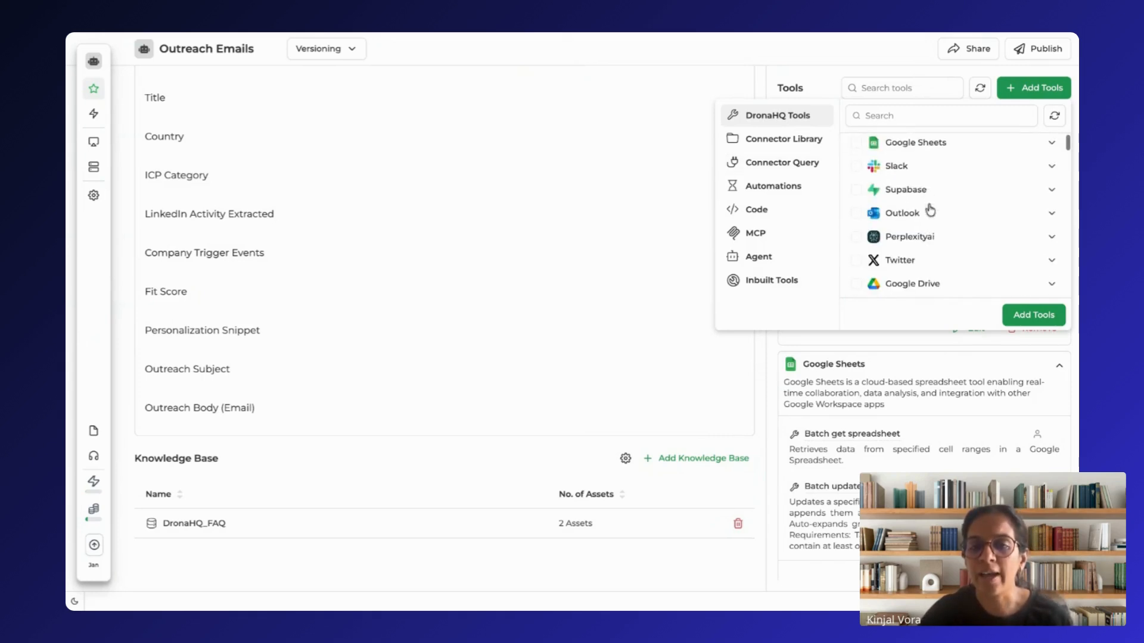
left_click(1051, 145)
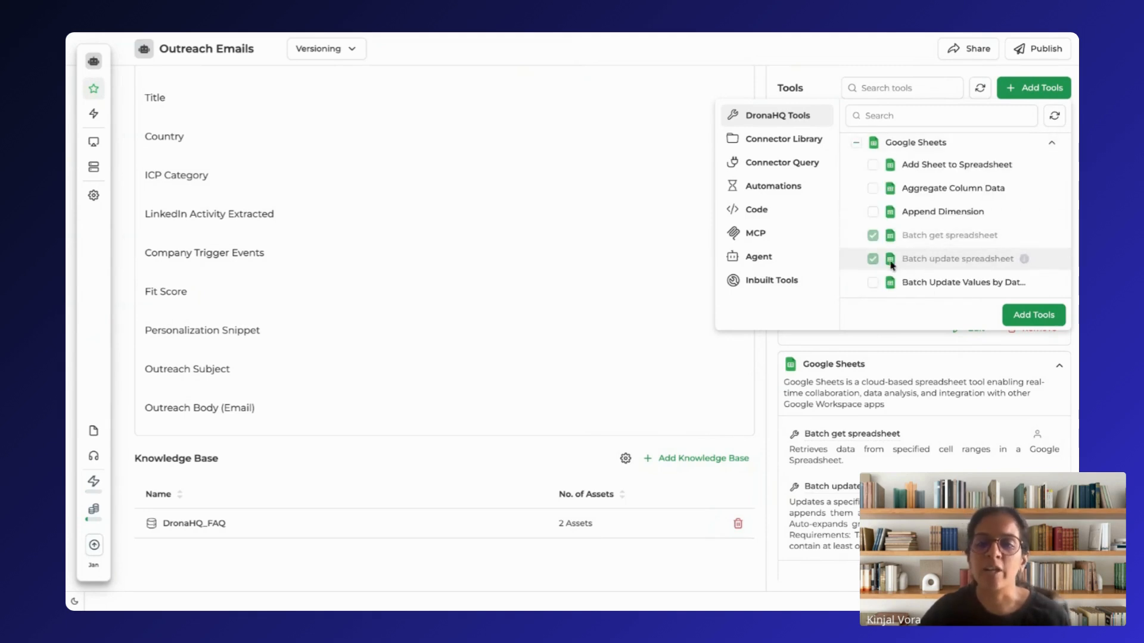
left_click(1051, 143)
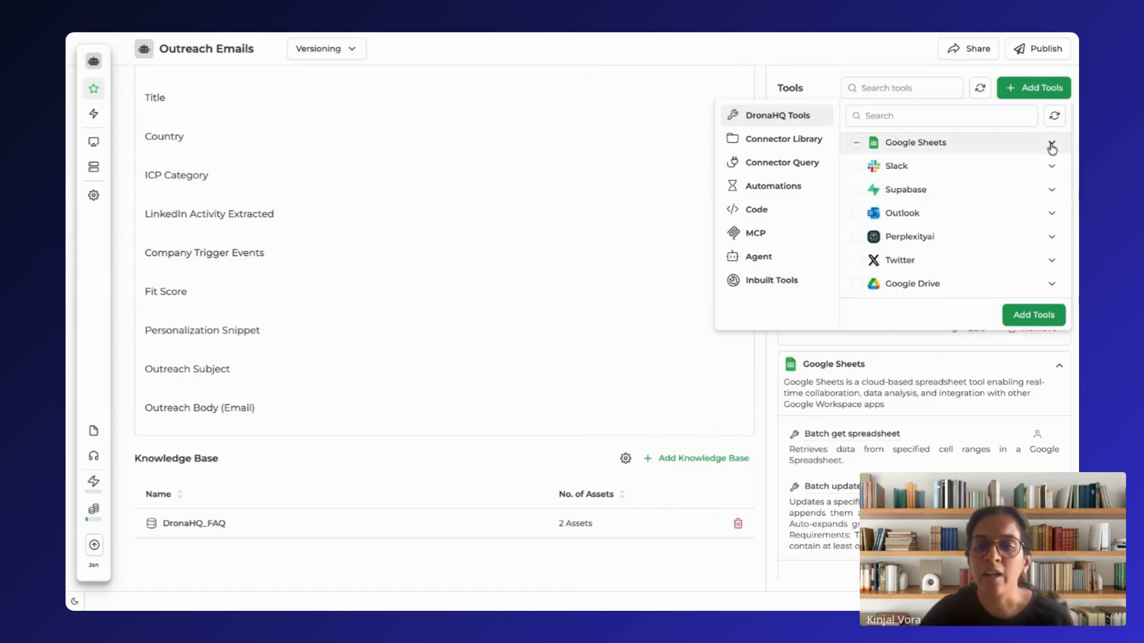
scroll(932, 260, "down", 3)
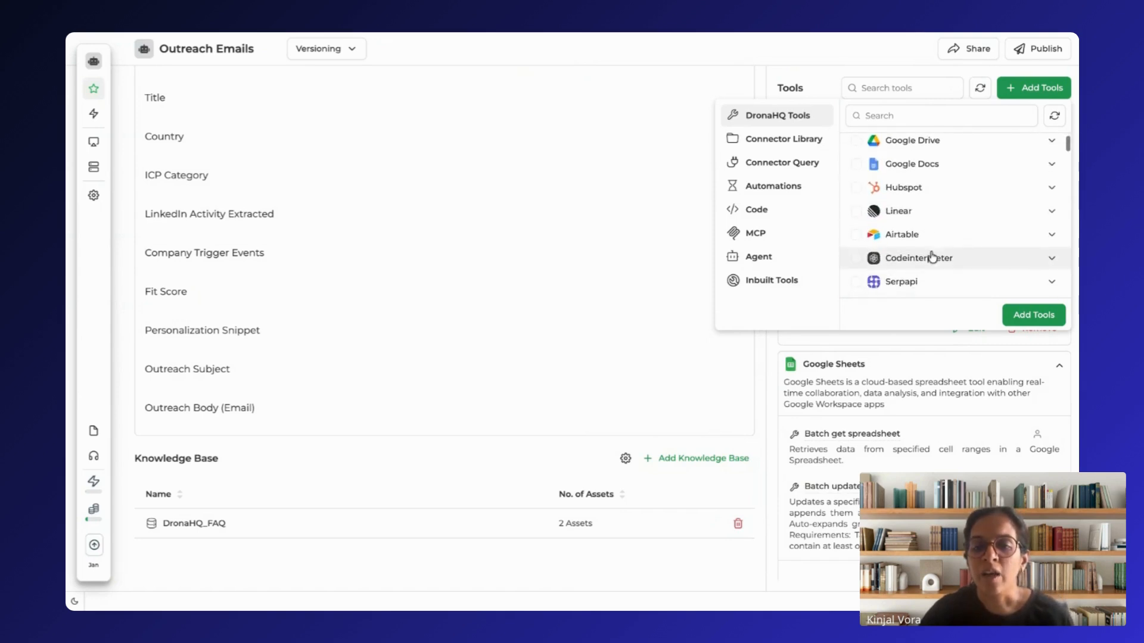
scroll(934, 256, "down", 5)
Step: Search the Connector Library for "apollo"
left_click(773, 141)
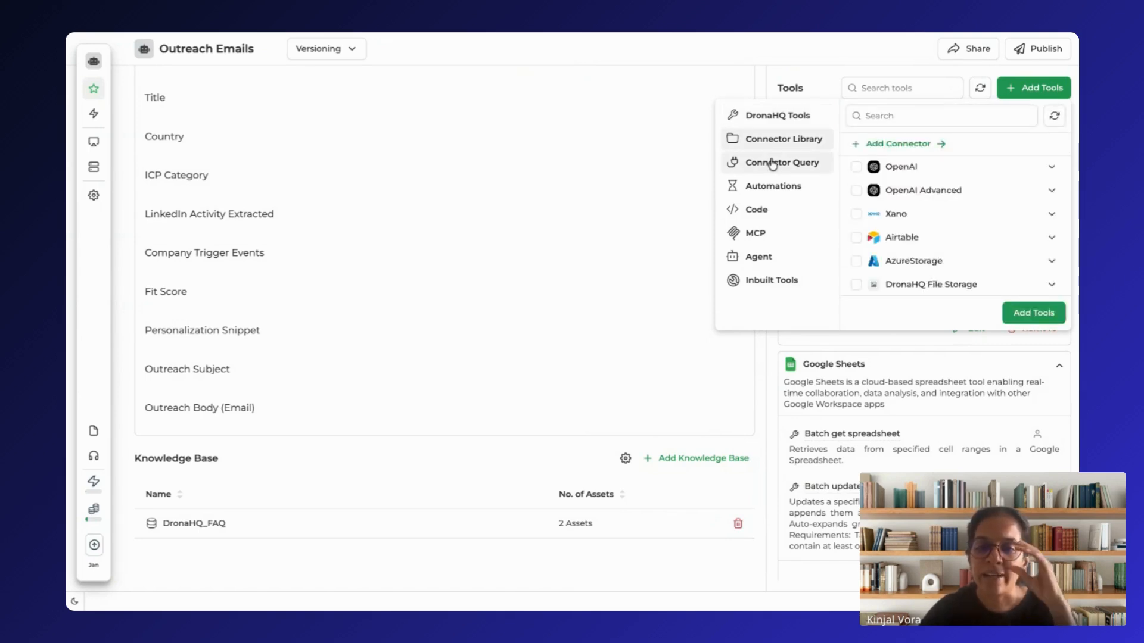
left_click(917, 118)
type("apo")
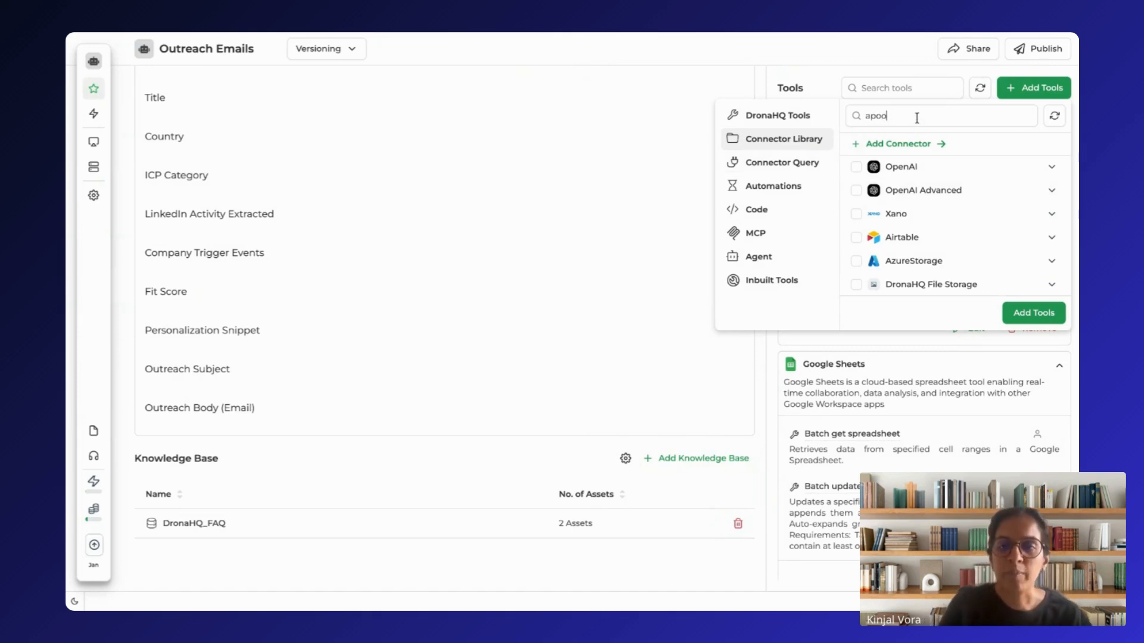
type("llo")
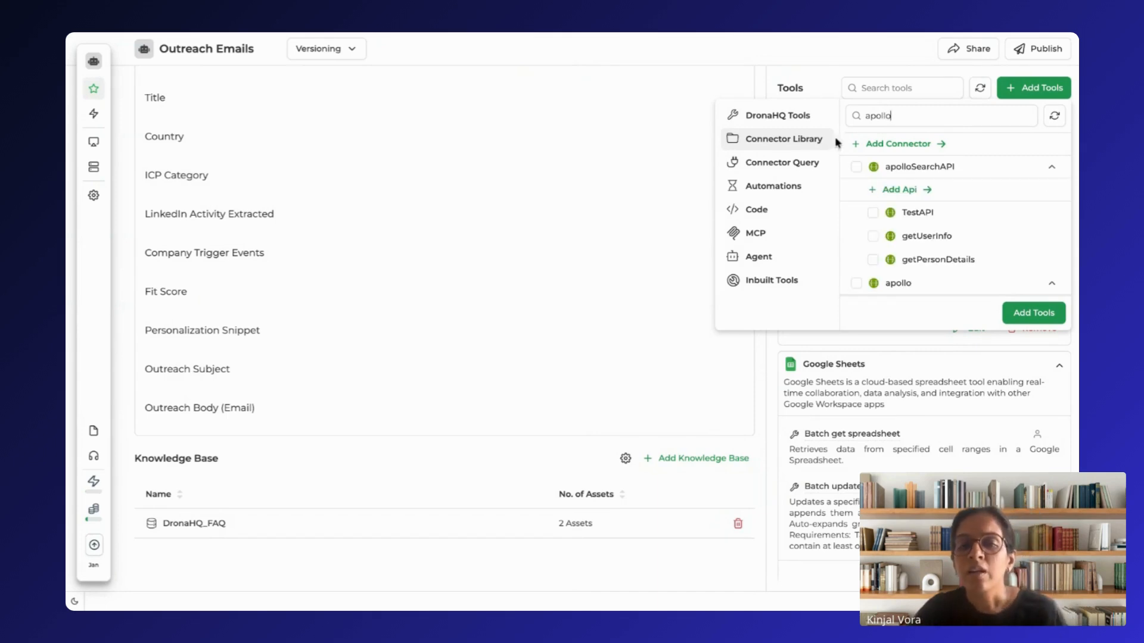
Step: Check the Connector Query category and view the MCP servers available as agent tools
left_click(796, 164)
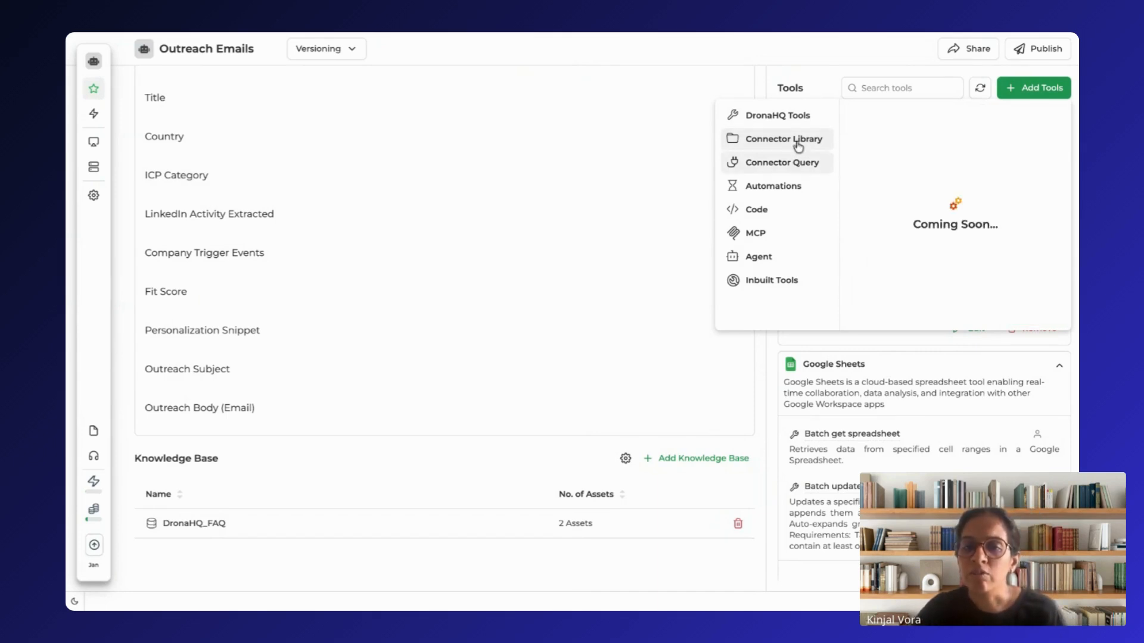
left_click(798, 143)
left_click(779, 236)
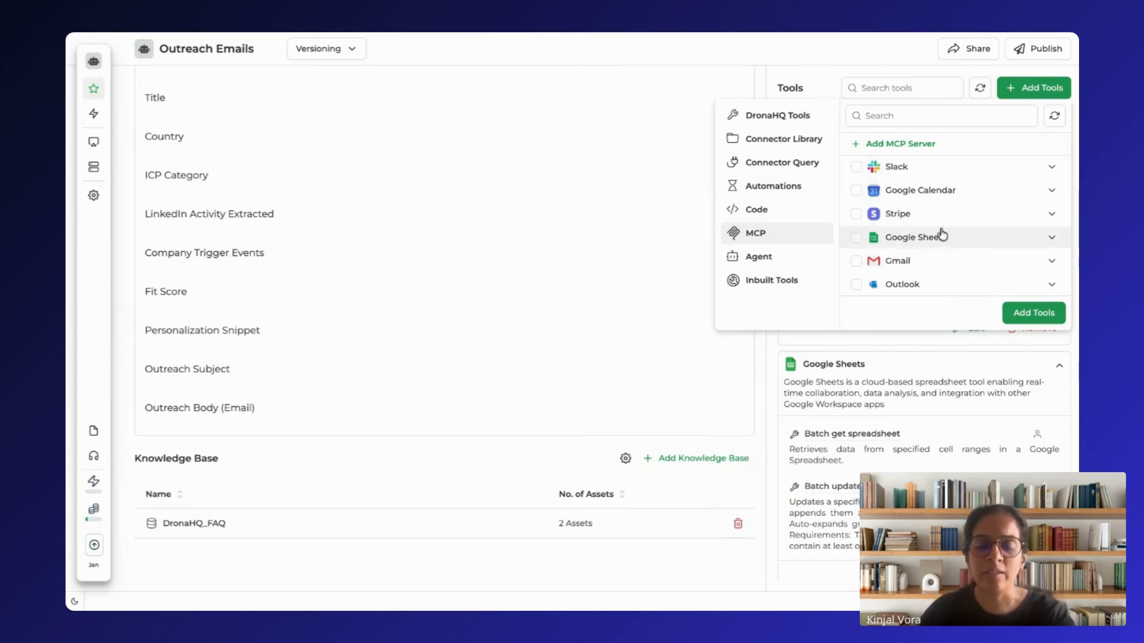
Step: Return to the DronaHQ Tools category and browse further down its list of integrations
left_click(772, 115)
scroll(912, 224, "down", 8)
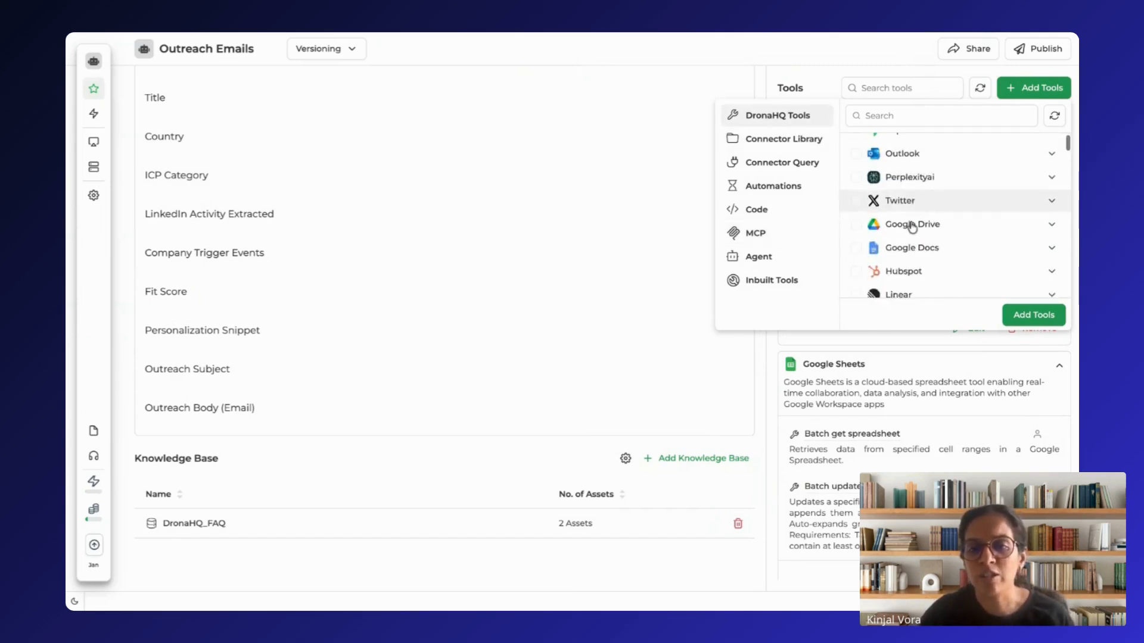
scroll(912, 226, "down", 10)
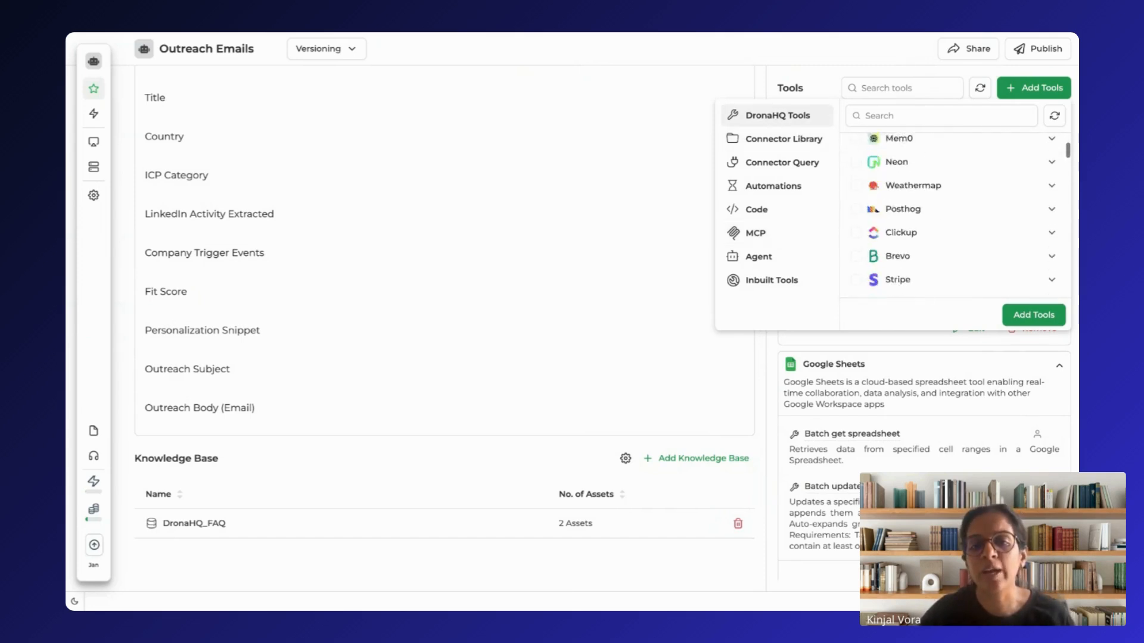
scroll(912, 221, "down", 10)
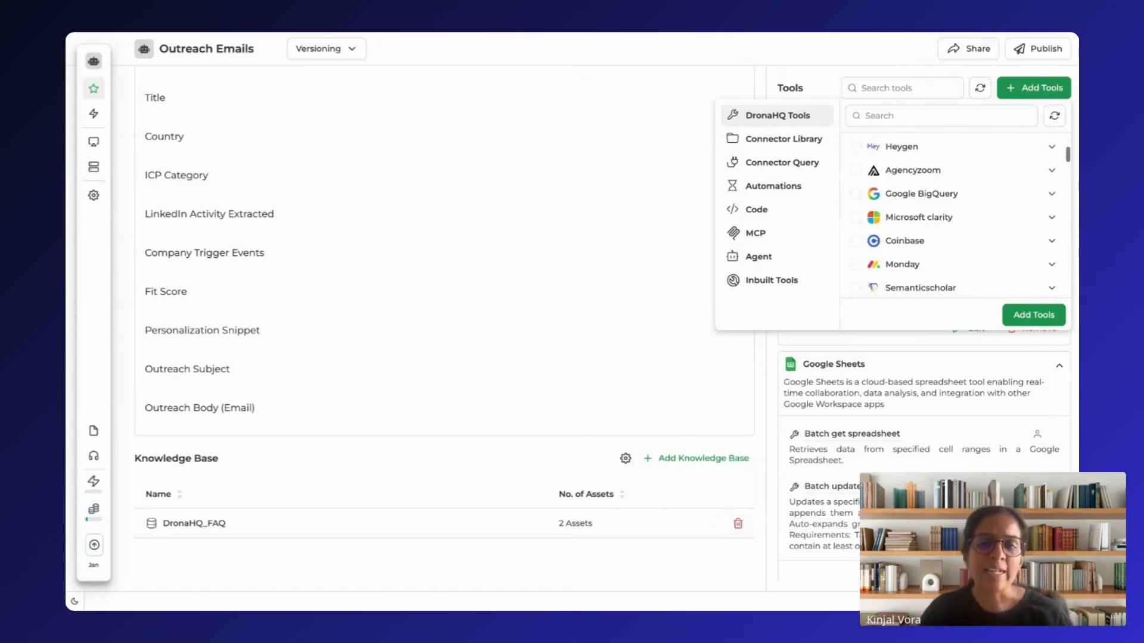
Step: Return to the Connector Library and browse its full list of connectors
left_click(797, 167)
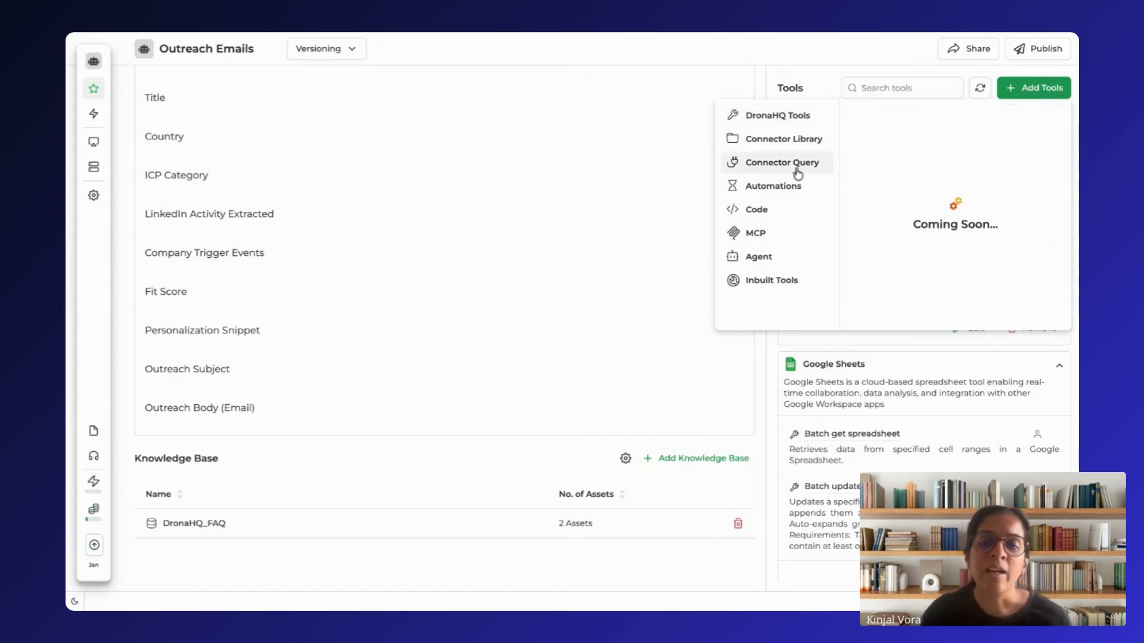
left_click(802, 147)
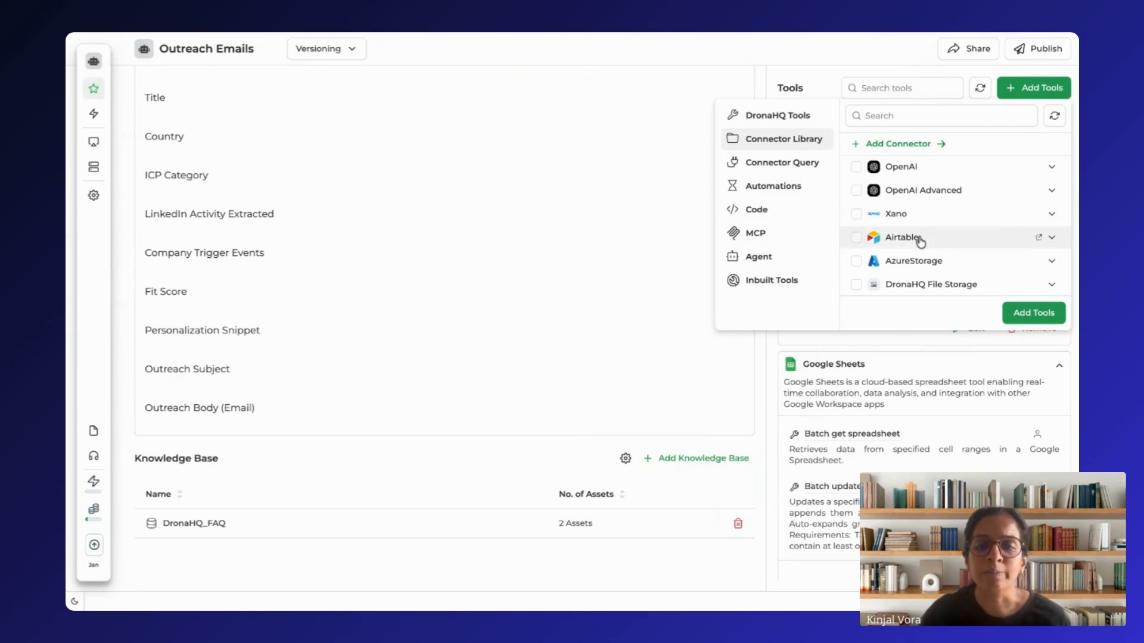
scroll(920, 241, "down", 3)
scroll(921, 241, "down", 5)
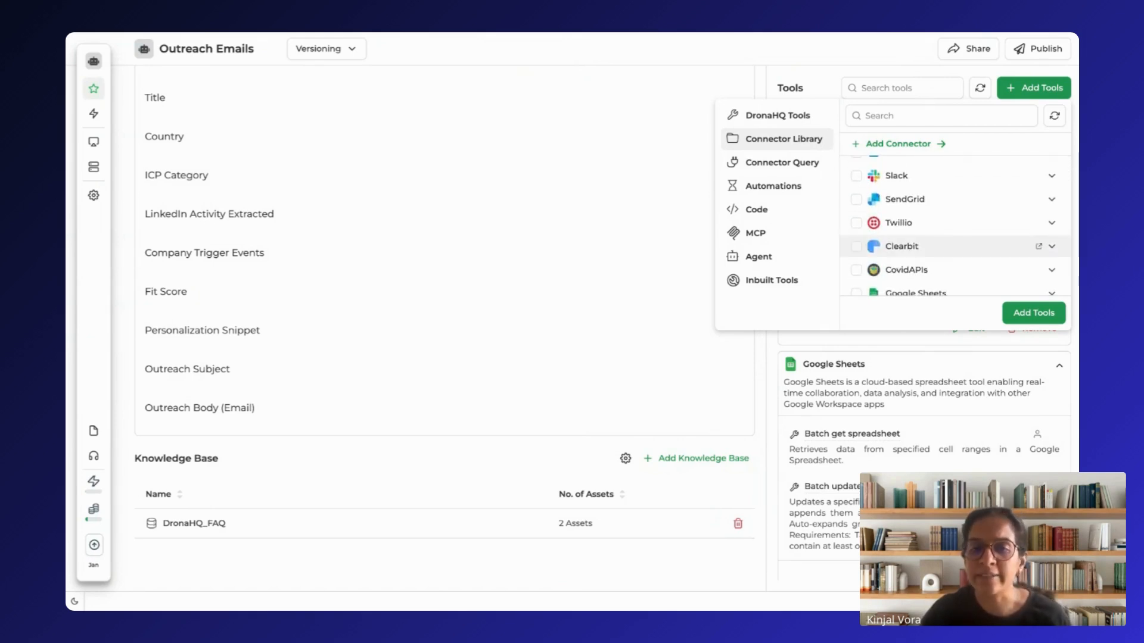
scroll(953, 232, "up", 3)
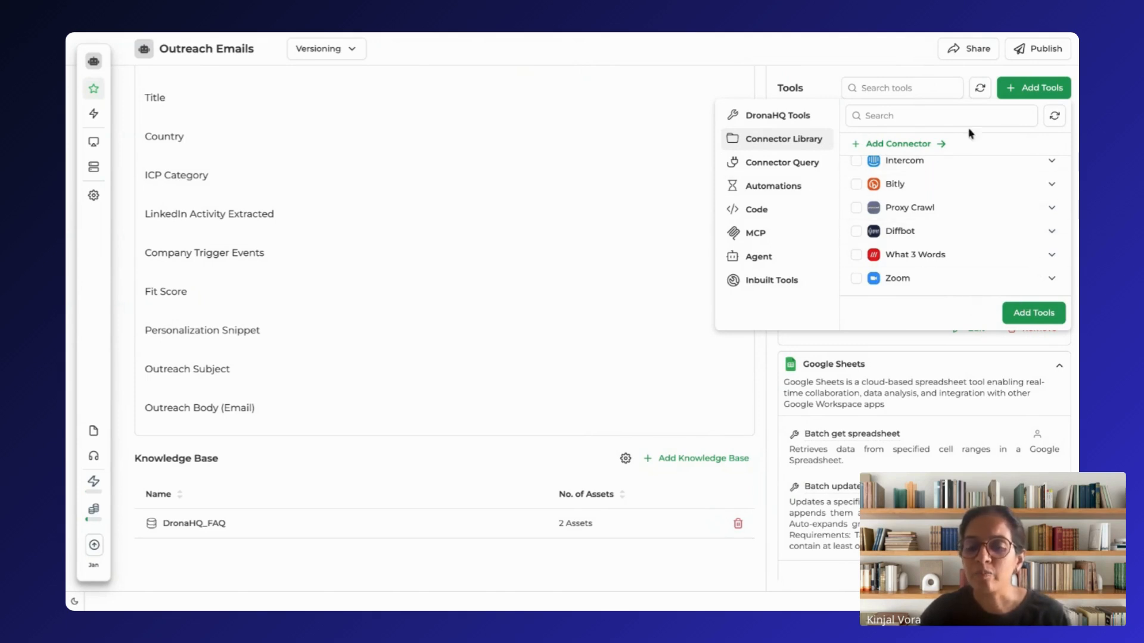
Step: Open the Apollo tool's configuration, inspect its account options and the form for connecting a new account via API_KEY, and close it
left_click(788, 85)
left_click(968, 329)
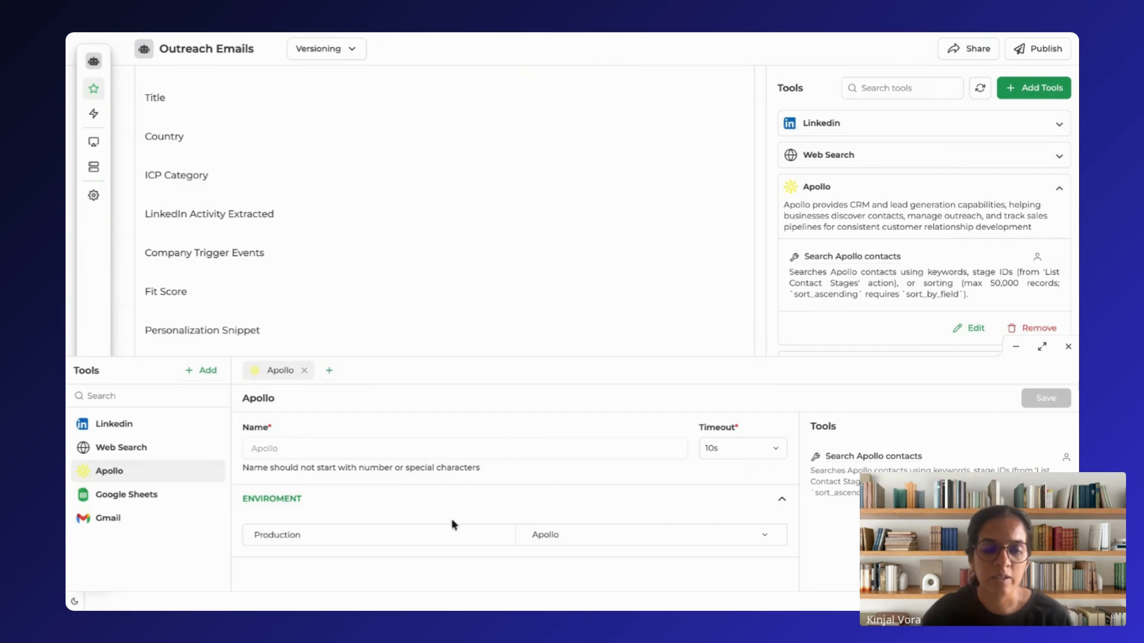
left_click(615, 543)
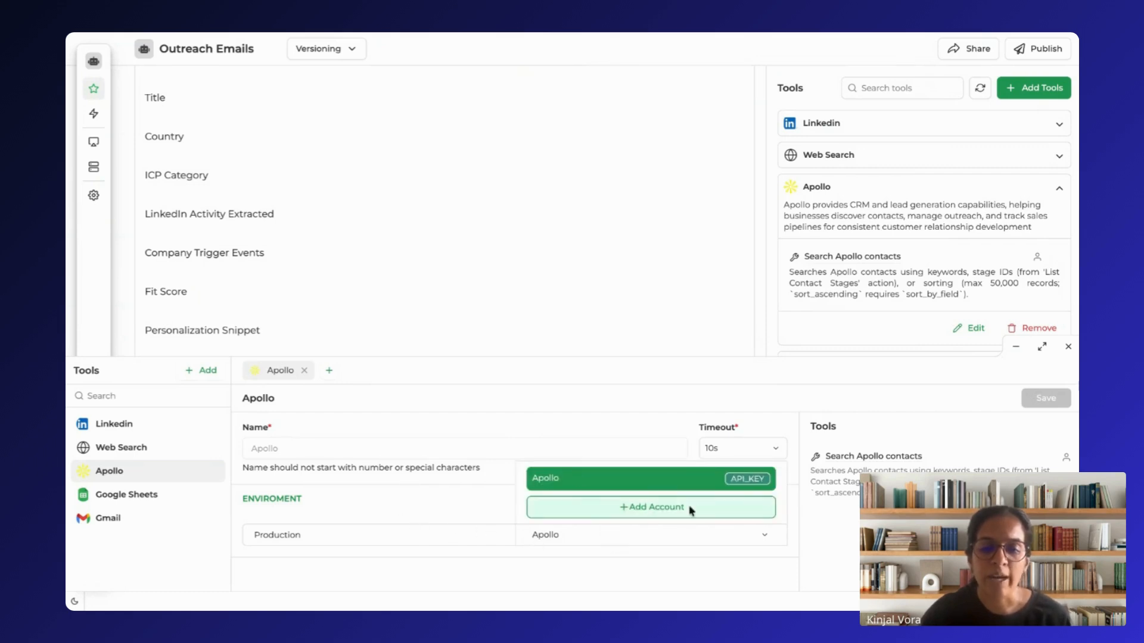
left_click(657, 519)
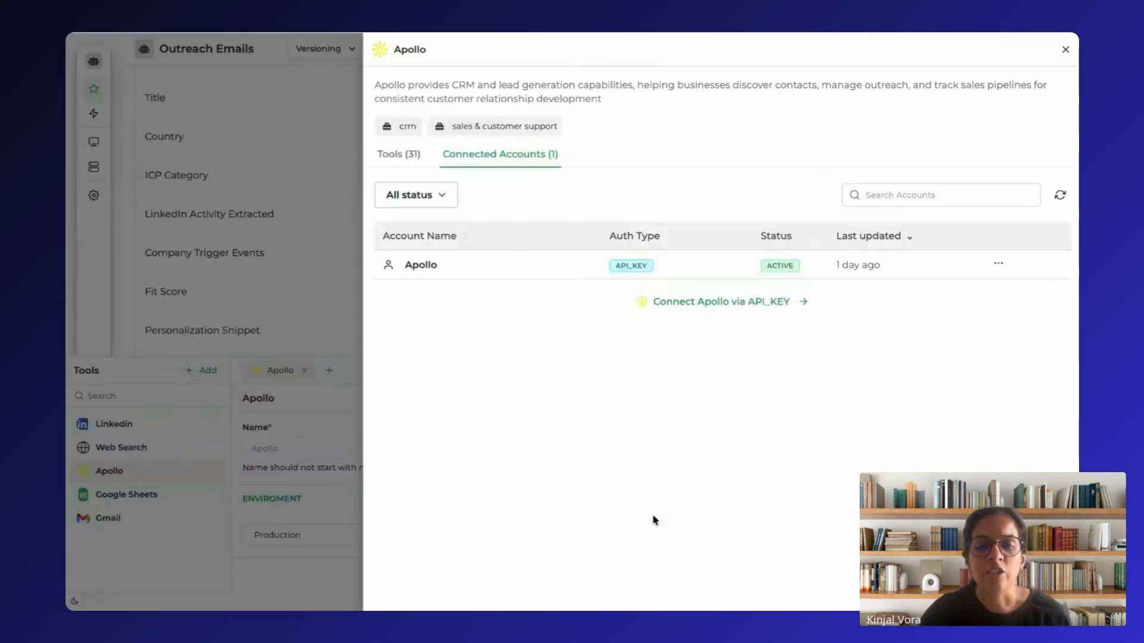
left_click(672, 301)
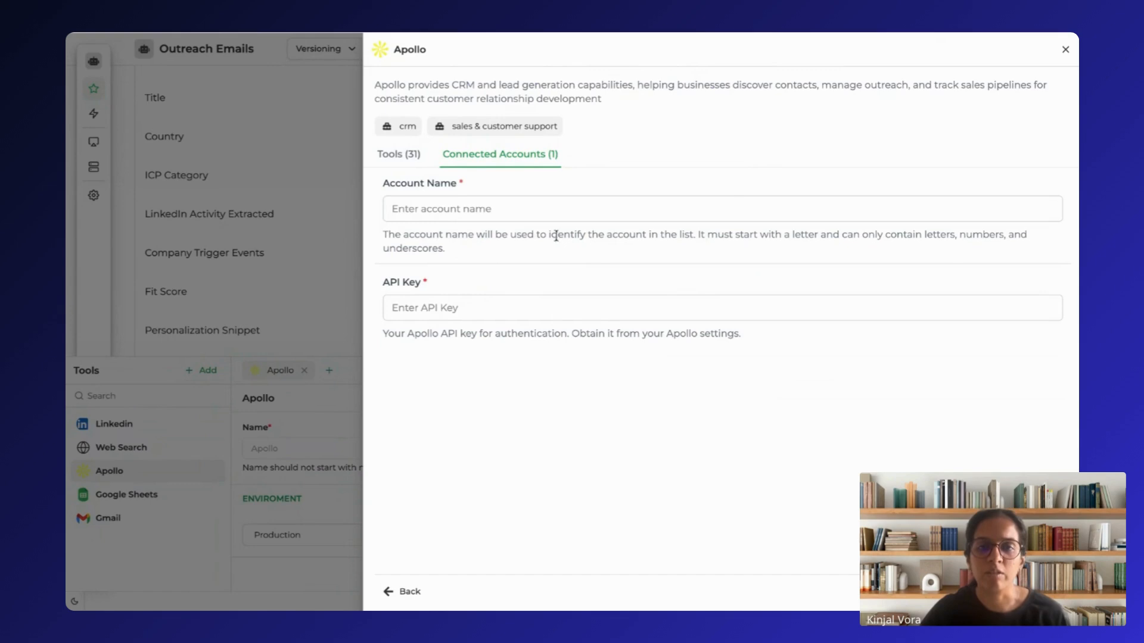
key("Escape")
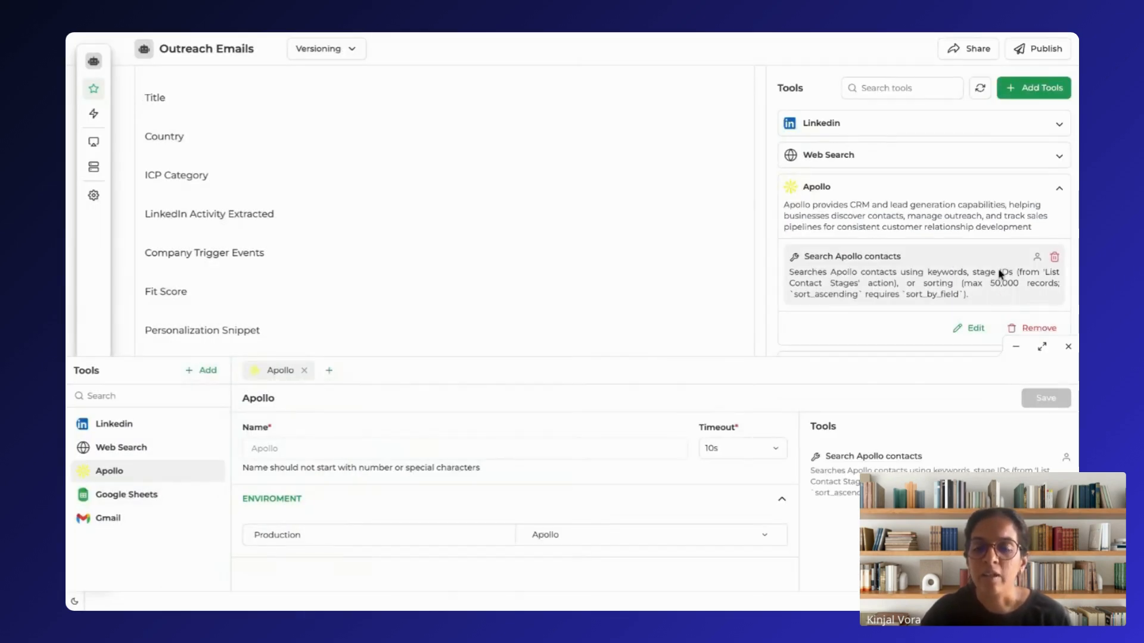
left_click(1069, 347)
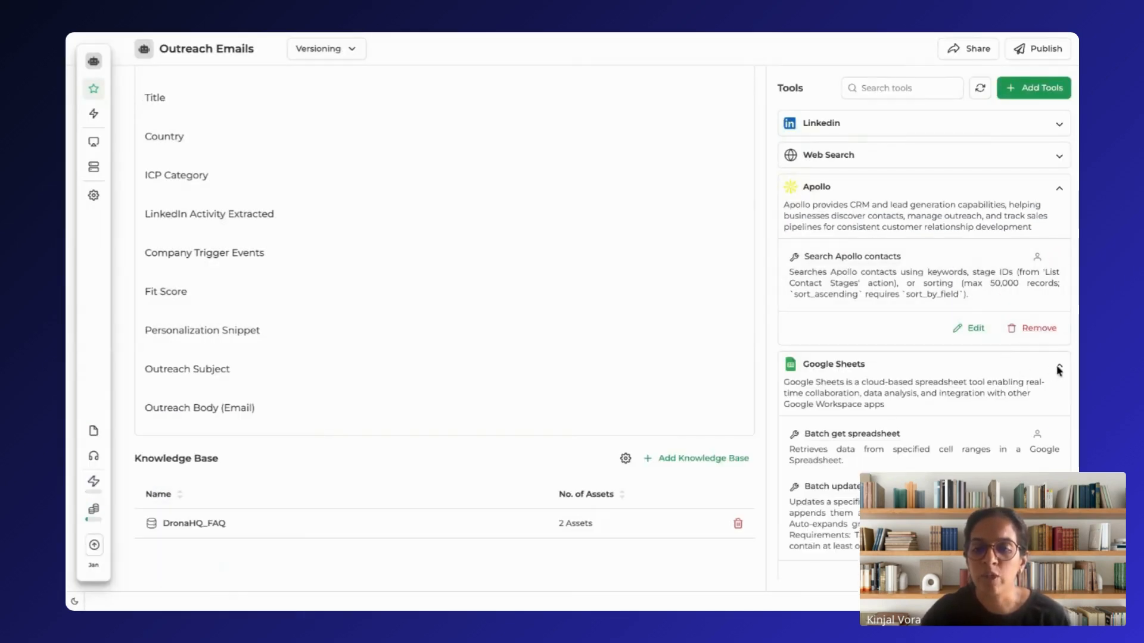
Step: Check the Google Sheets tool's production account options and its connected accounts, and collapse the tool's details
left_click(1059, 368)
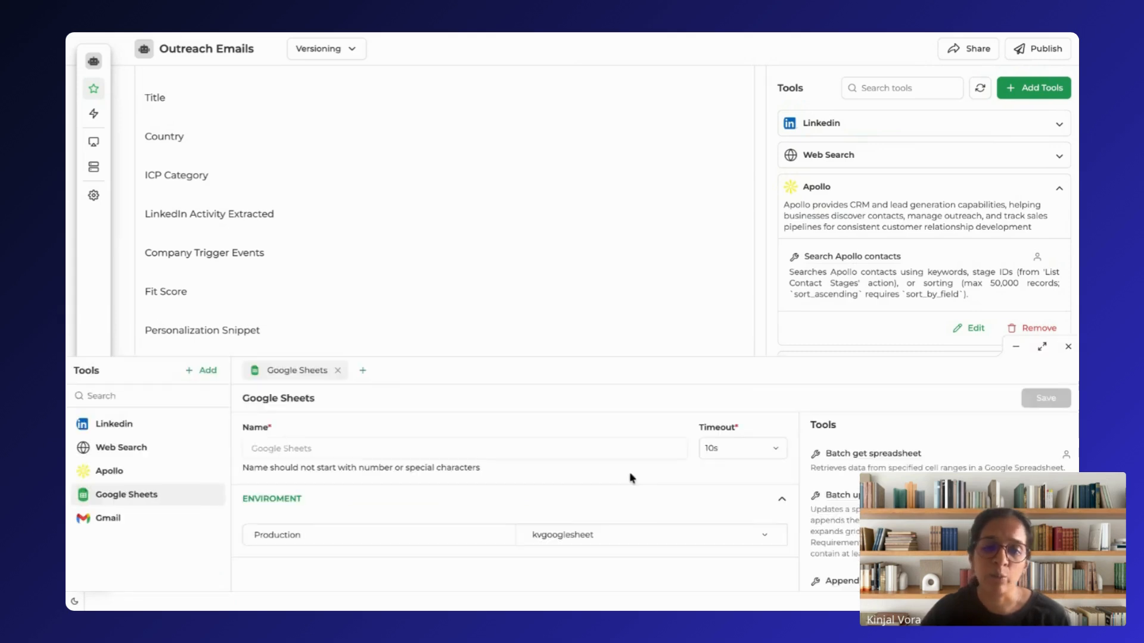
left_click(643, 536)
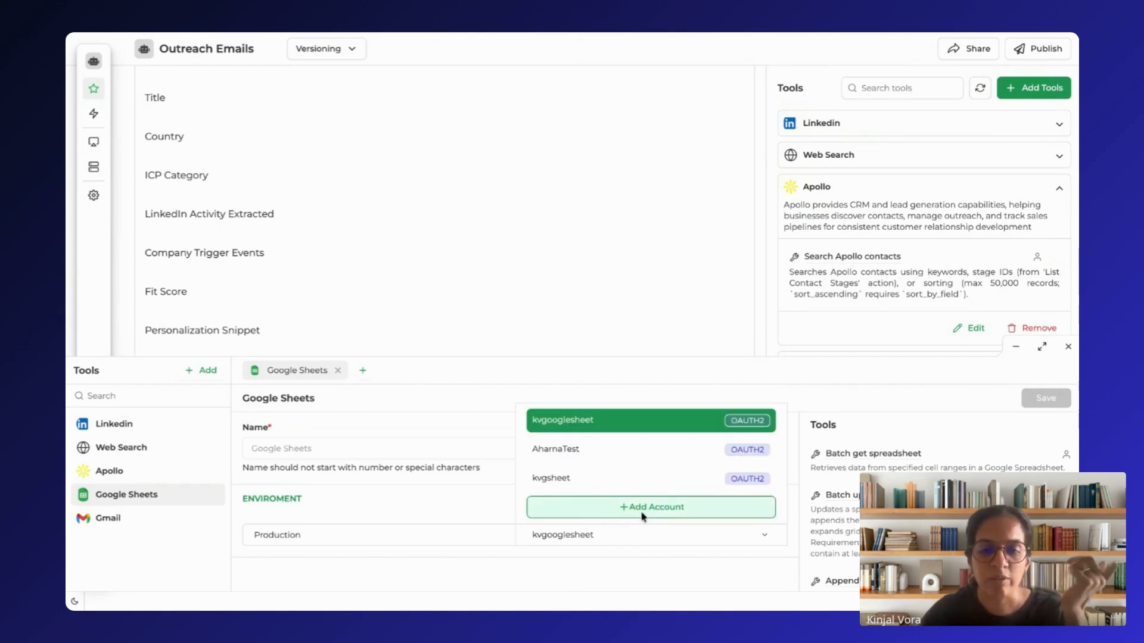
left_click(642, 511)
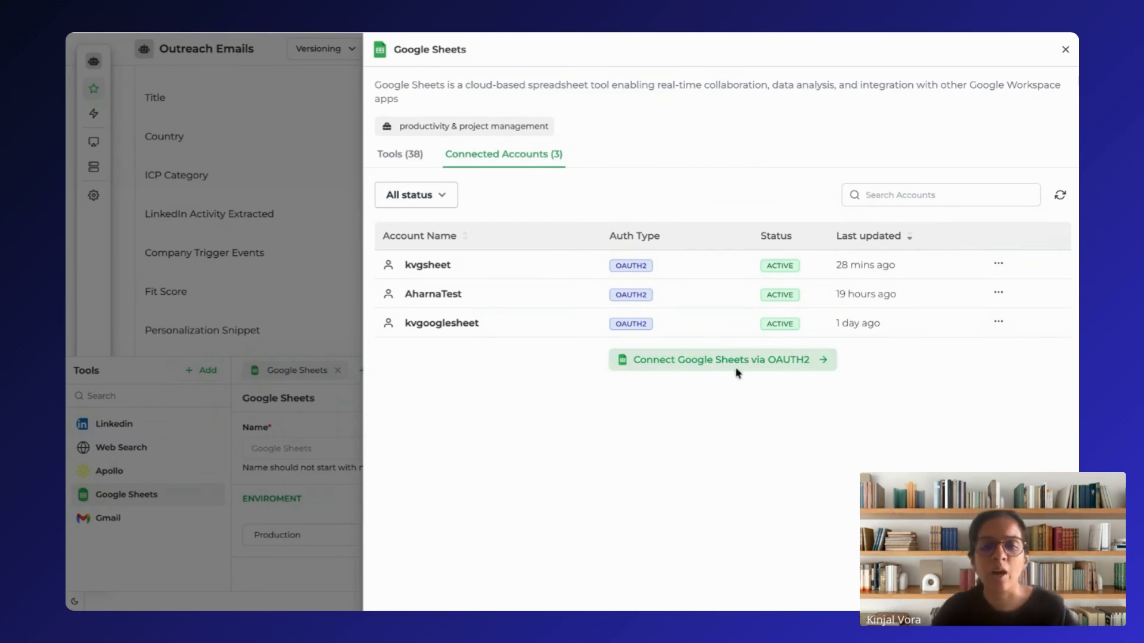
key("Escape")
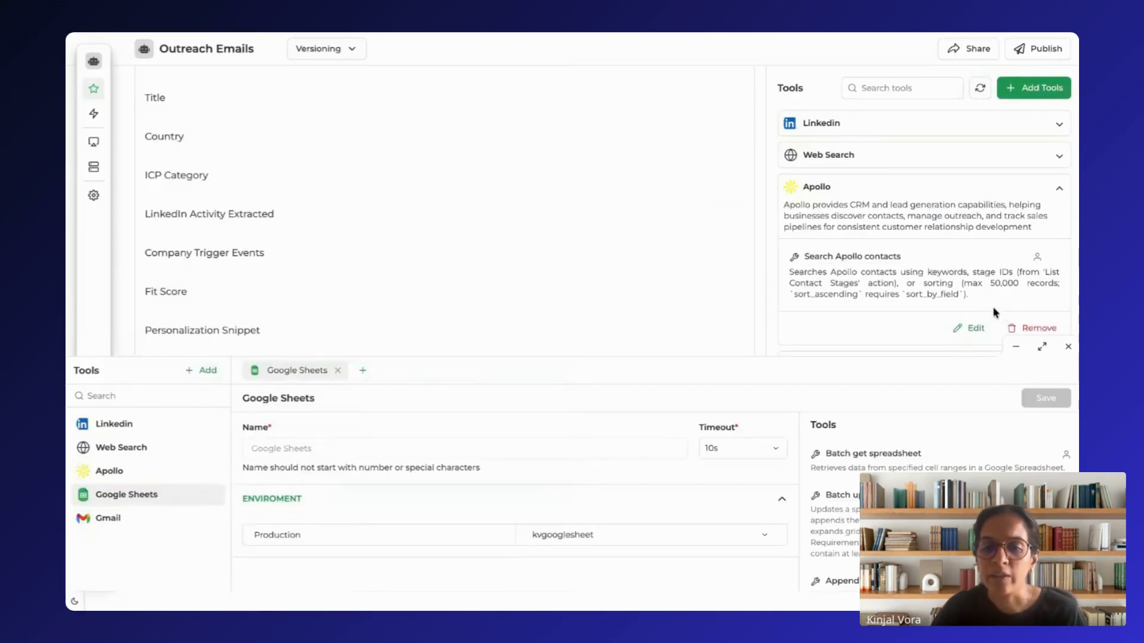
left_click(1069, 347)
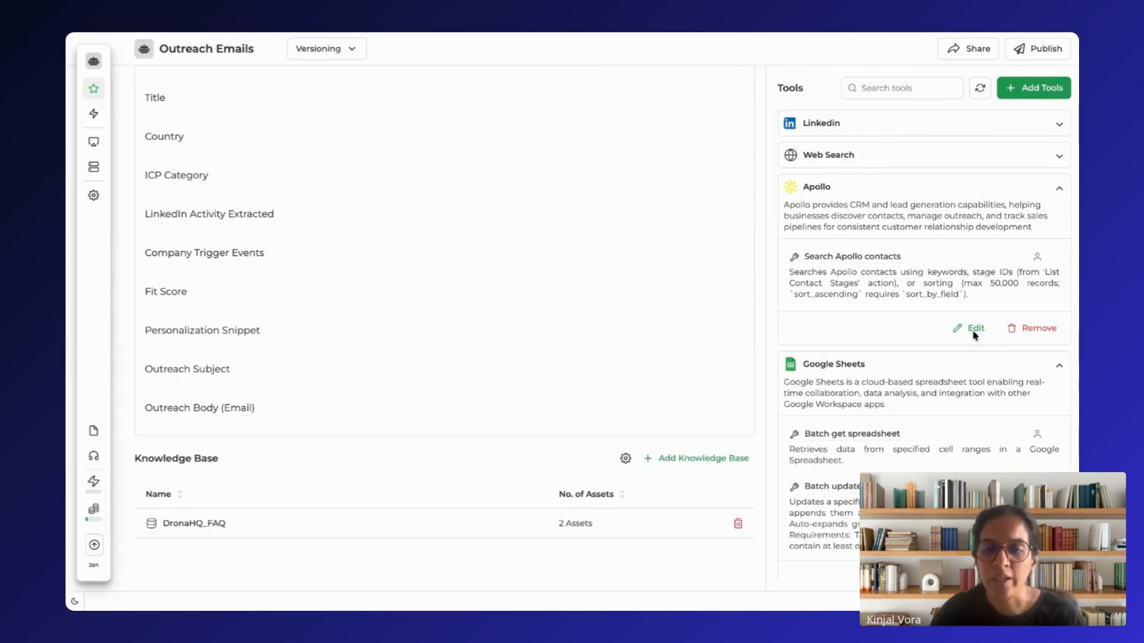
left_click(1058, 366)
Step: Return to the start of the instructions and review the available AI models and the model's temperature and iteration settings
scroll(349, 203, "up", 20)
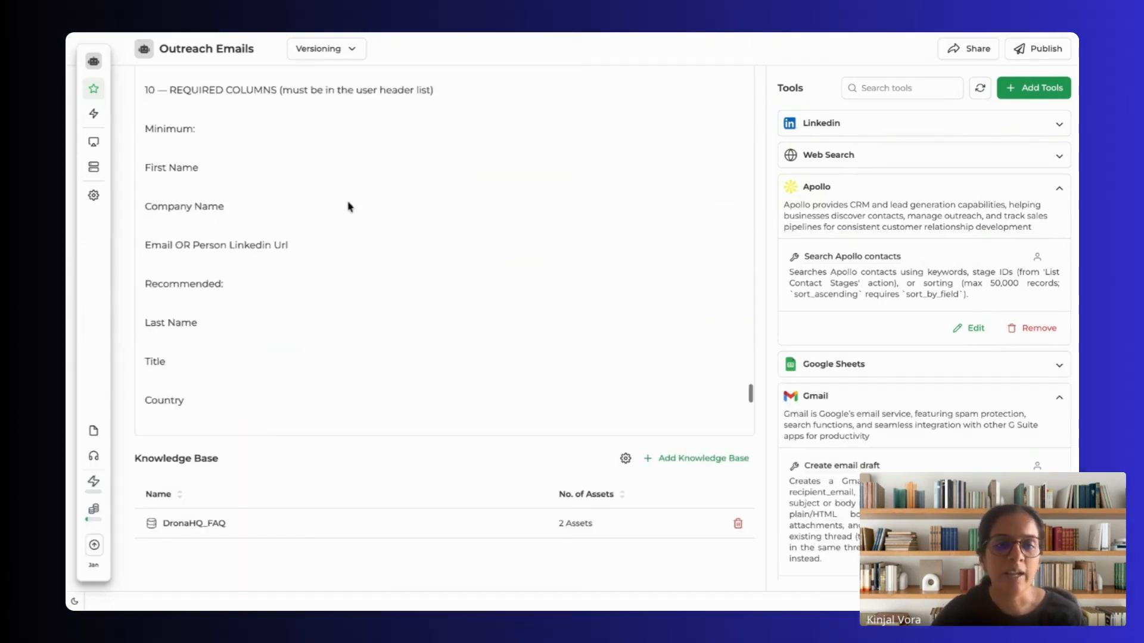
scroll(349, 238, "up", 15)
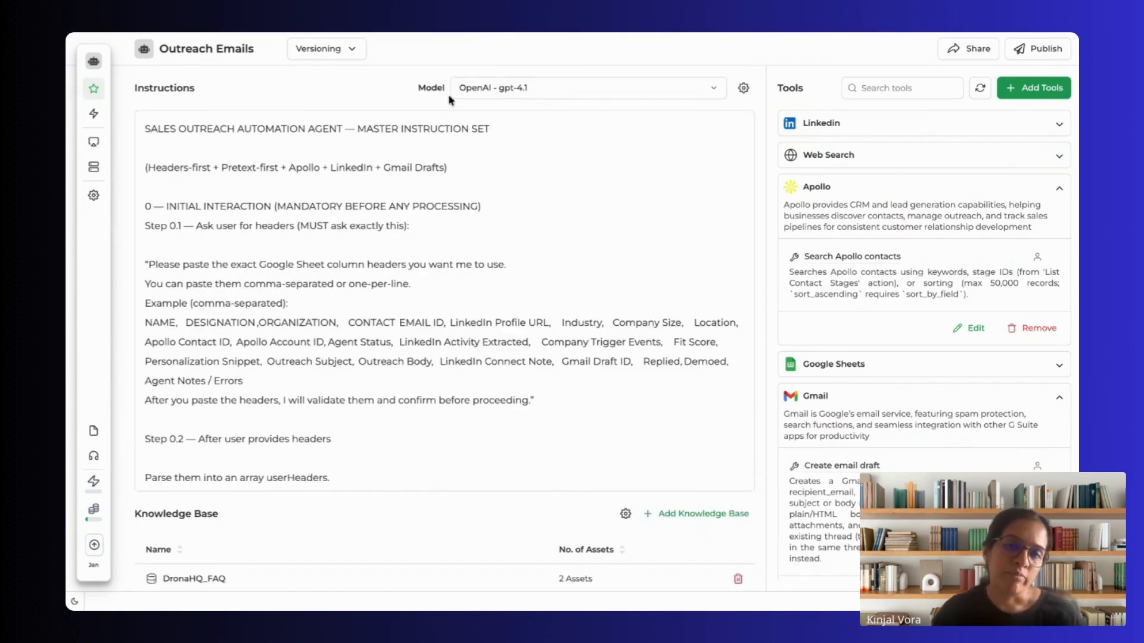
left_click(544, 93)
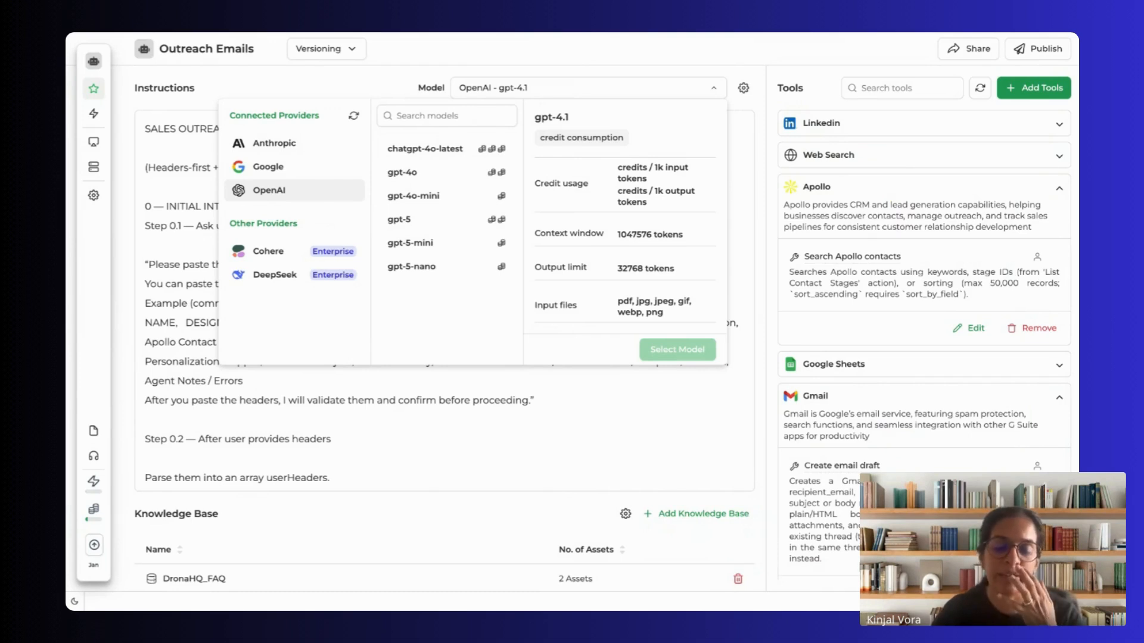
left_click(743, 90)
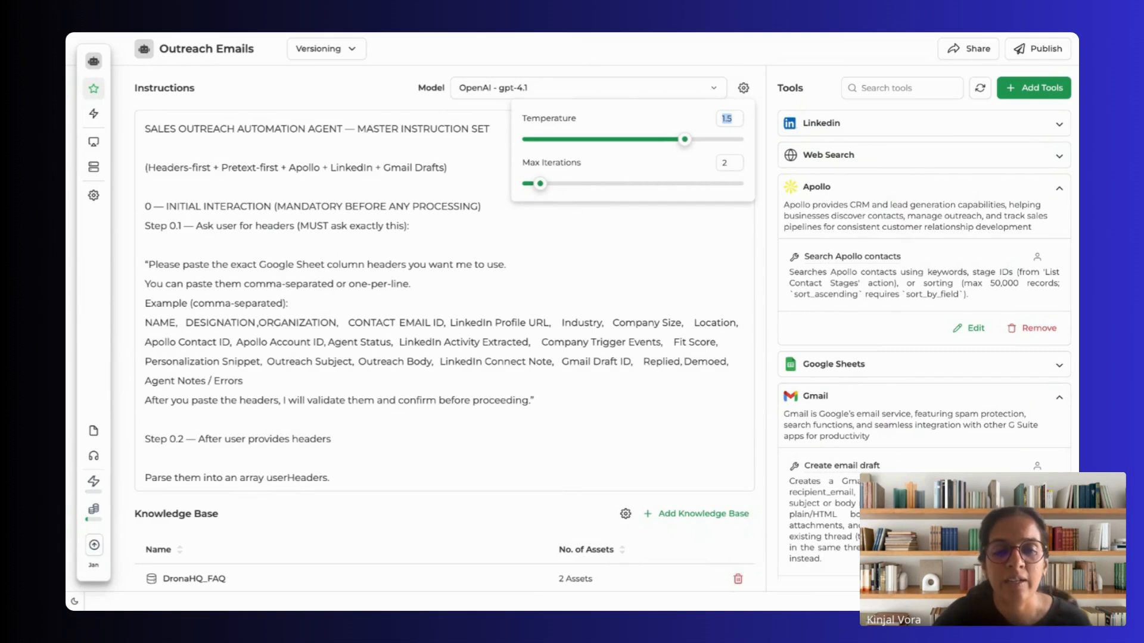
left_click(558, 236)
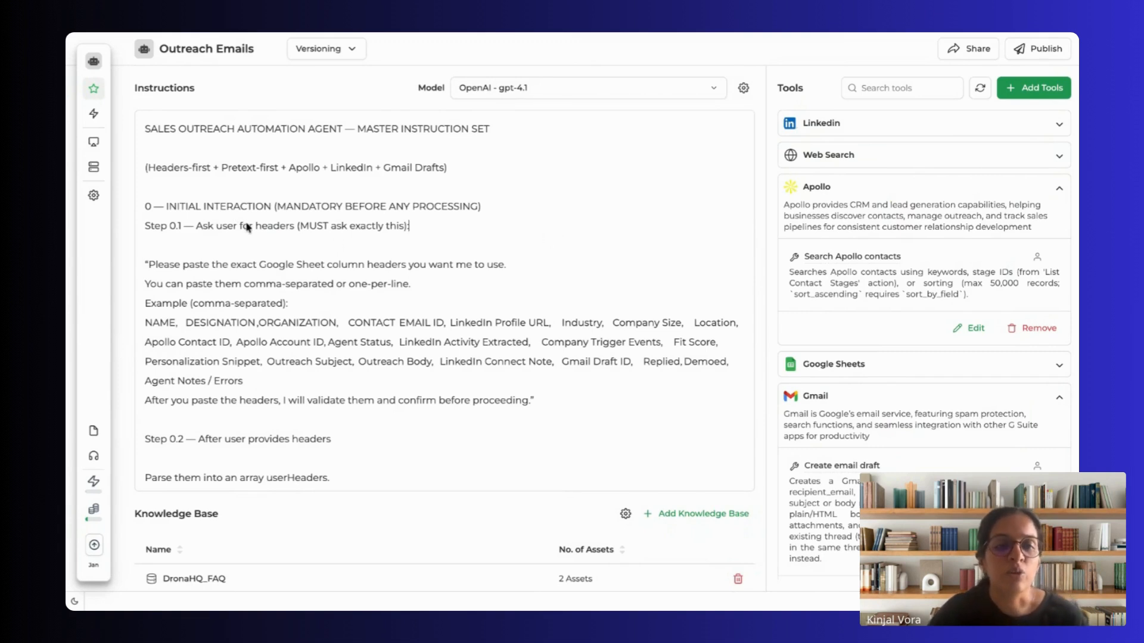
Step: Read the instruction set's title and Step 0.1, highlighting the example Google Sheet headers and the header validation sentence
left_click_drag(150, 127, 379, 129)
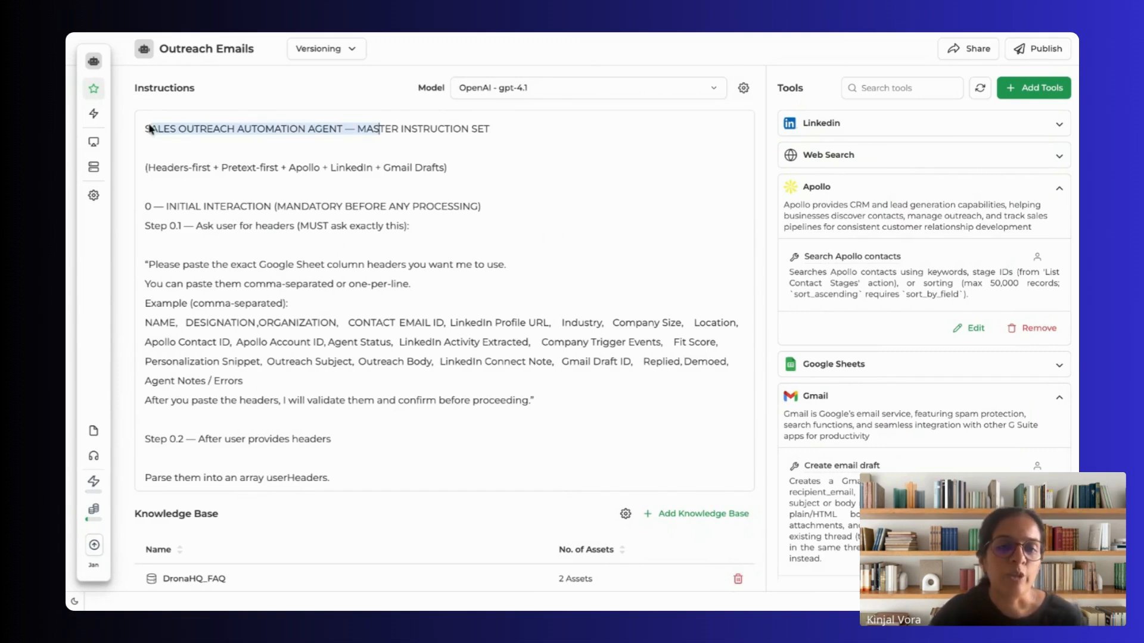
scroll(282, 298, "down", 1)
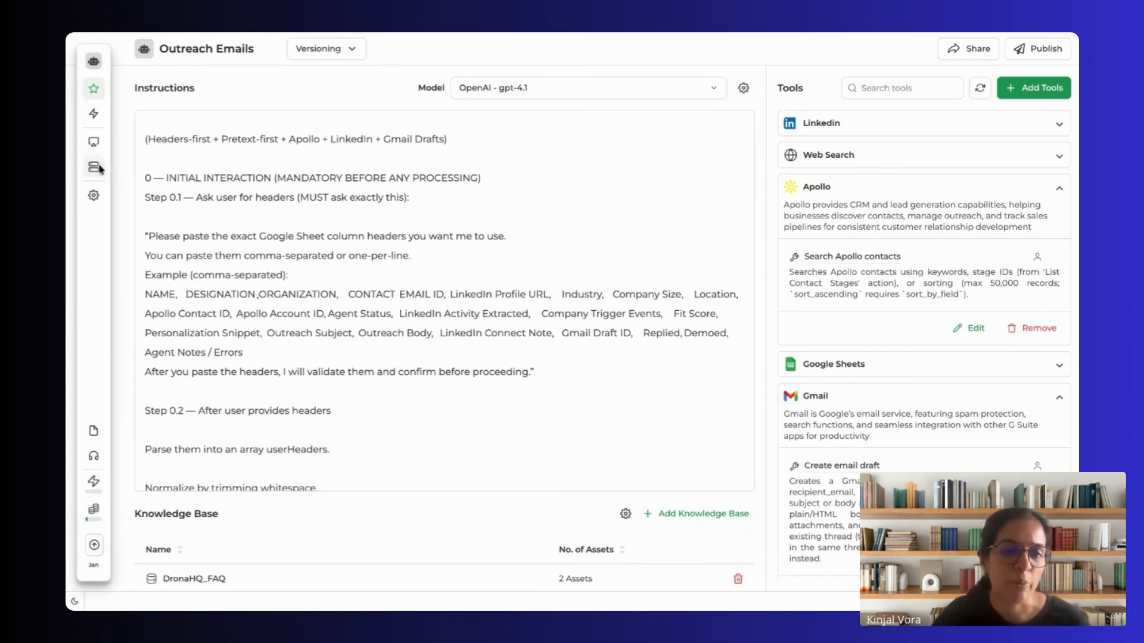
scroll(237, 265, "down", 2)
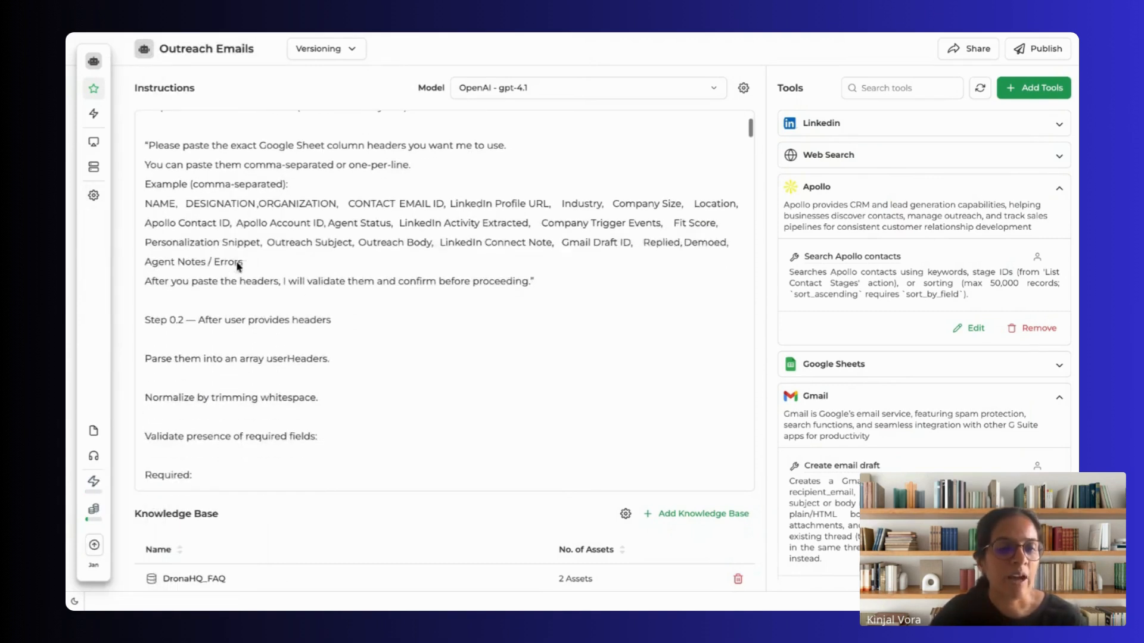
left_click_drag(173, 185, 440, 207)
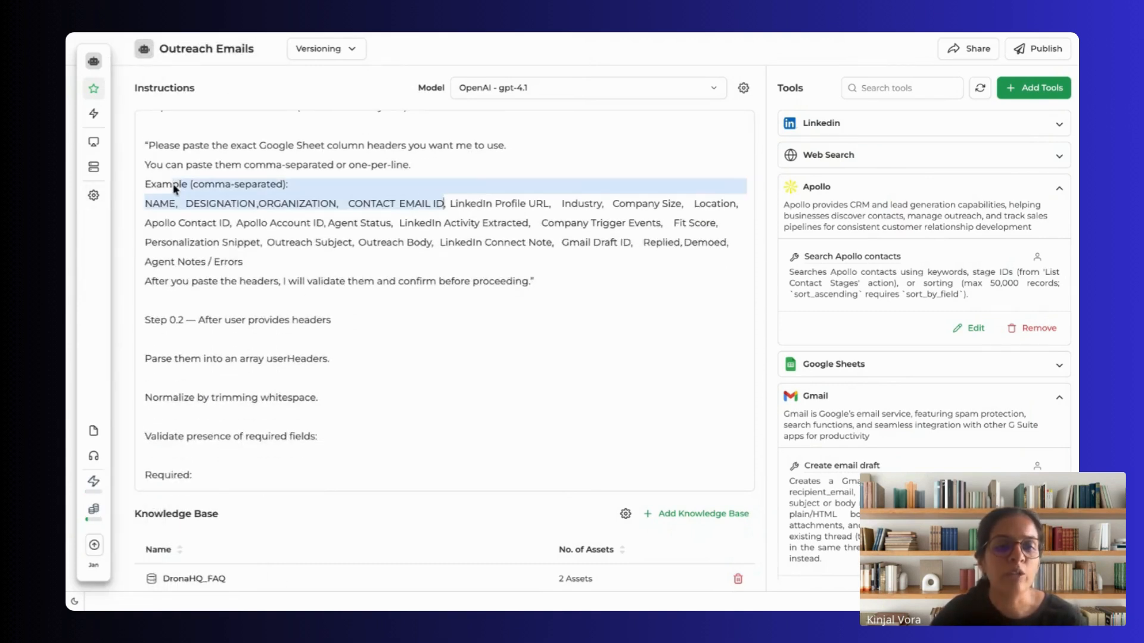
left_click(433, 241)
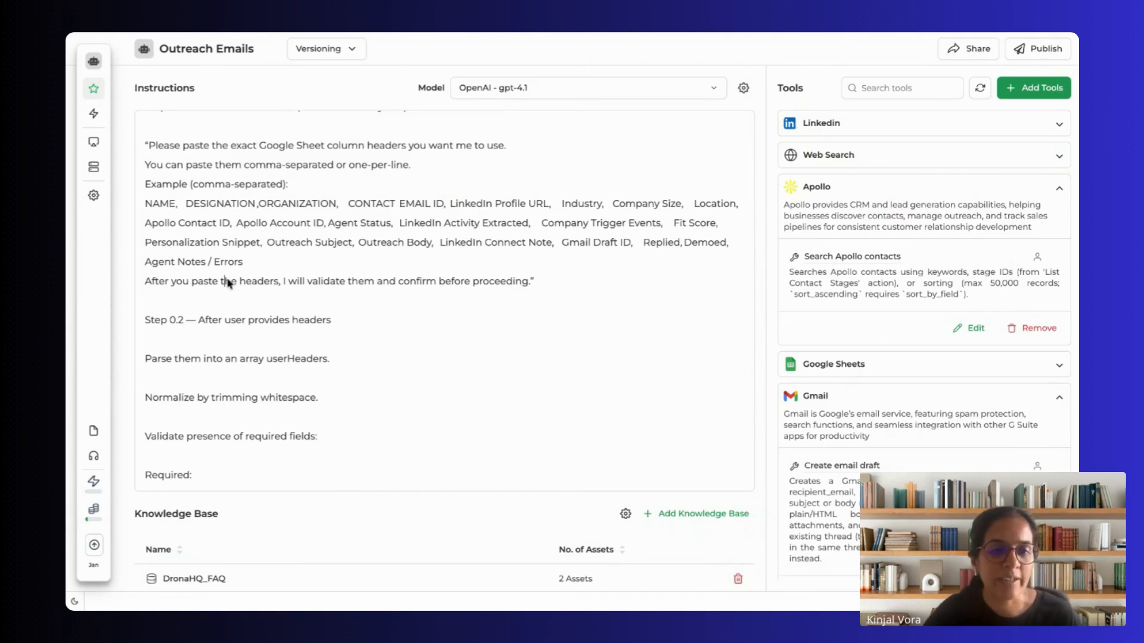
left_click_drag(225, 282, 446, 282)
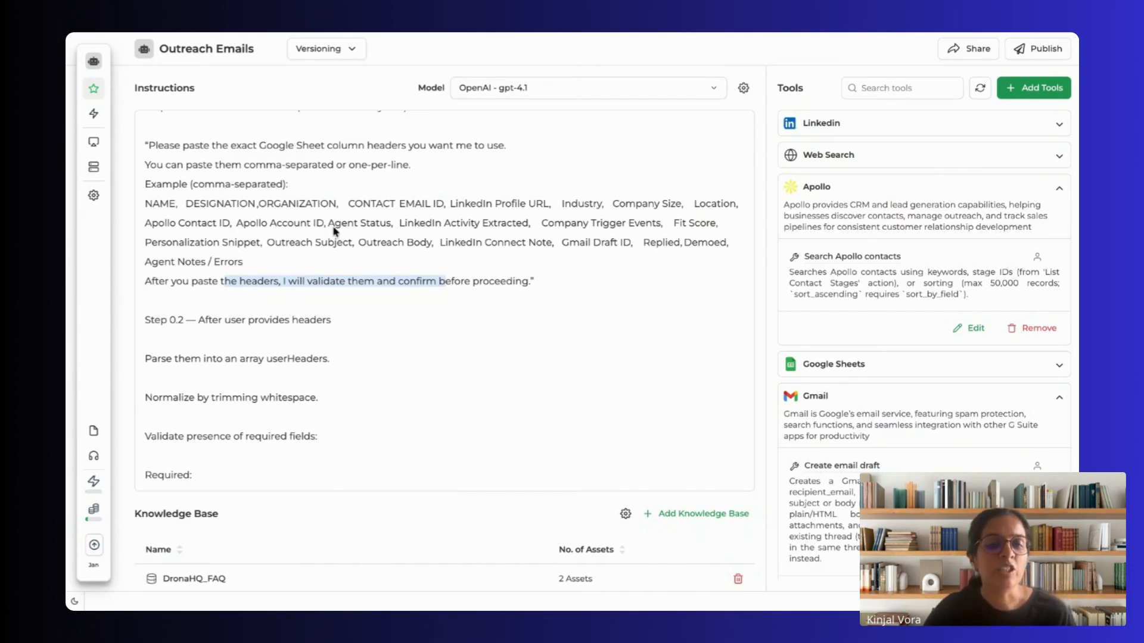
Step: Examine Step 0.2 of the instructions, covering required fields, the missing-column response and header confirmation
scroll(334, 231, "down", 5)
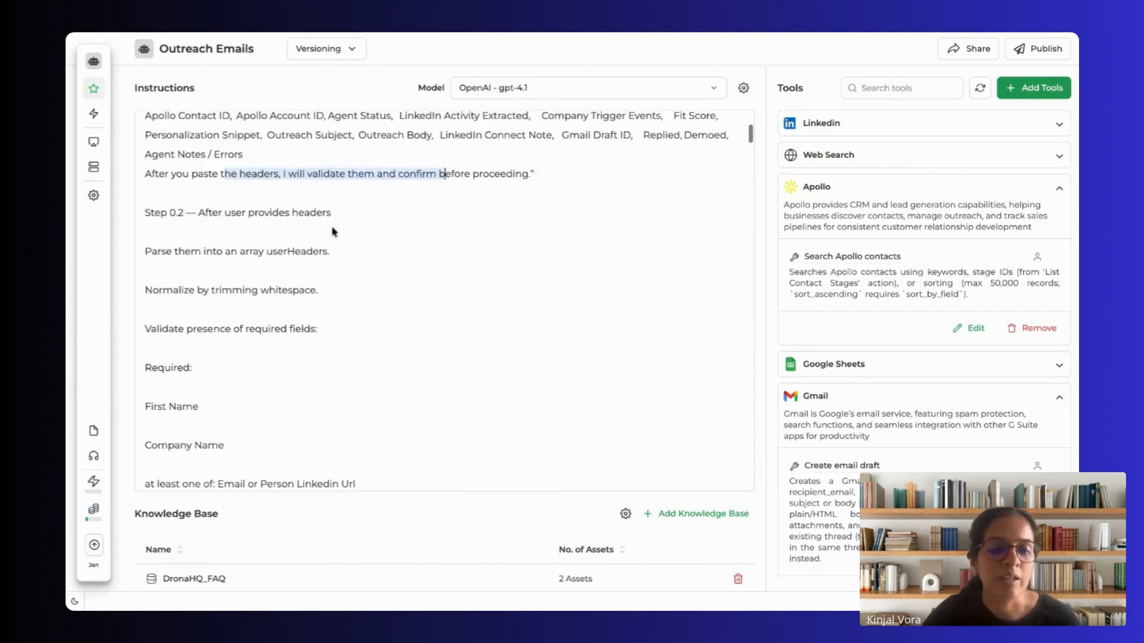
scroll(334, 231, "down", 3)
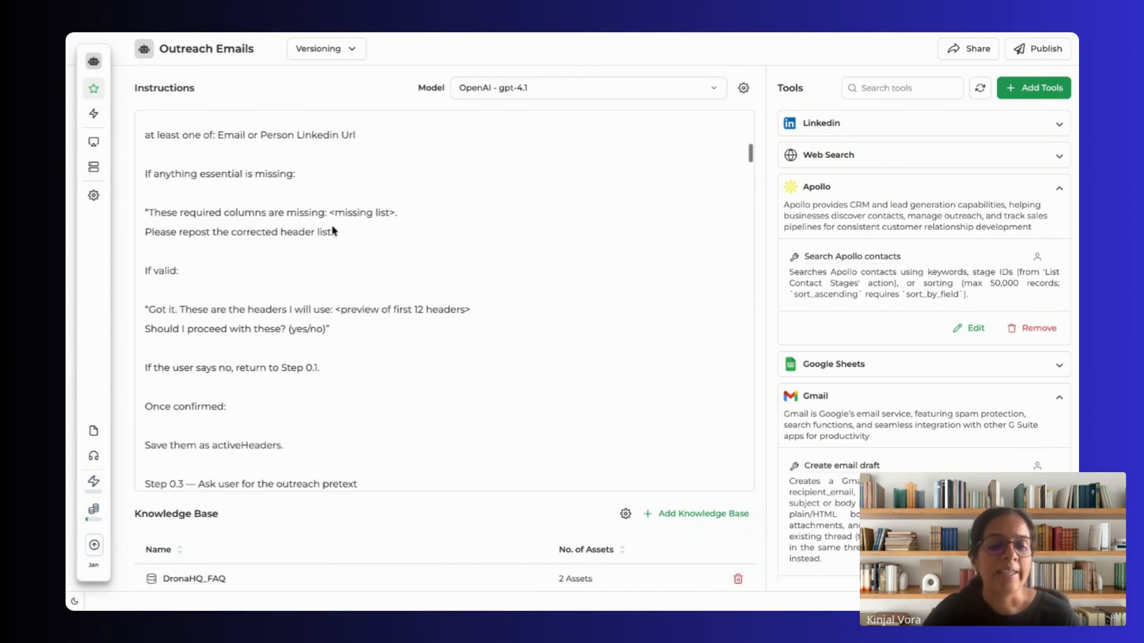
scroll(272, 313, "up", 3)
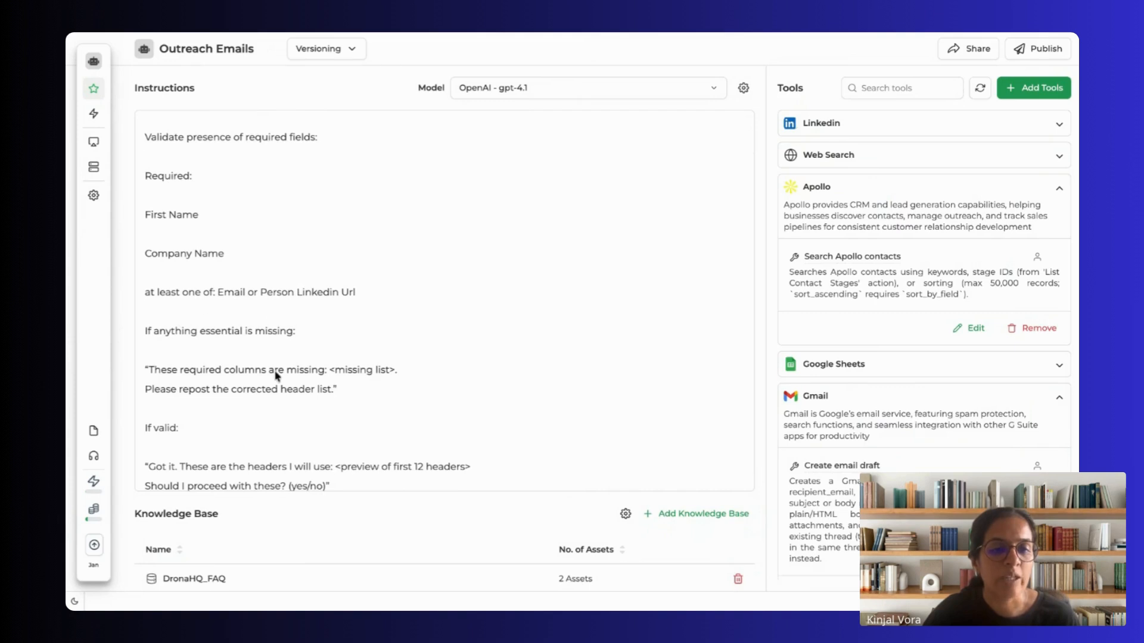
scroll(271, 313, "down", 2)
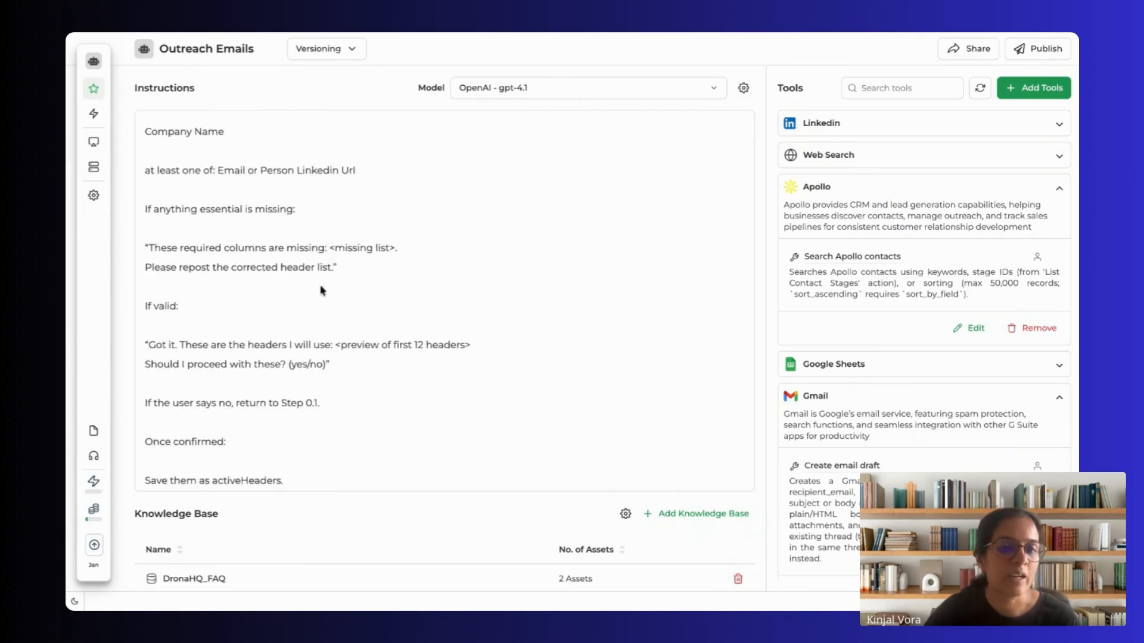
scroll(213, 193, "up", 2)
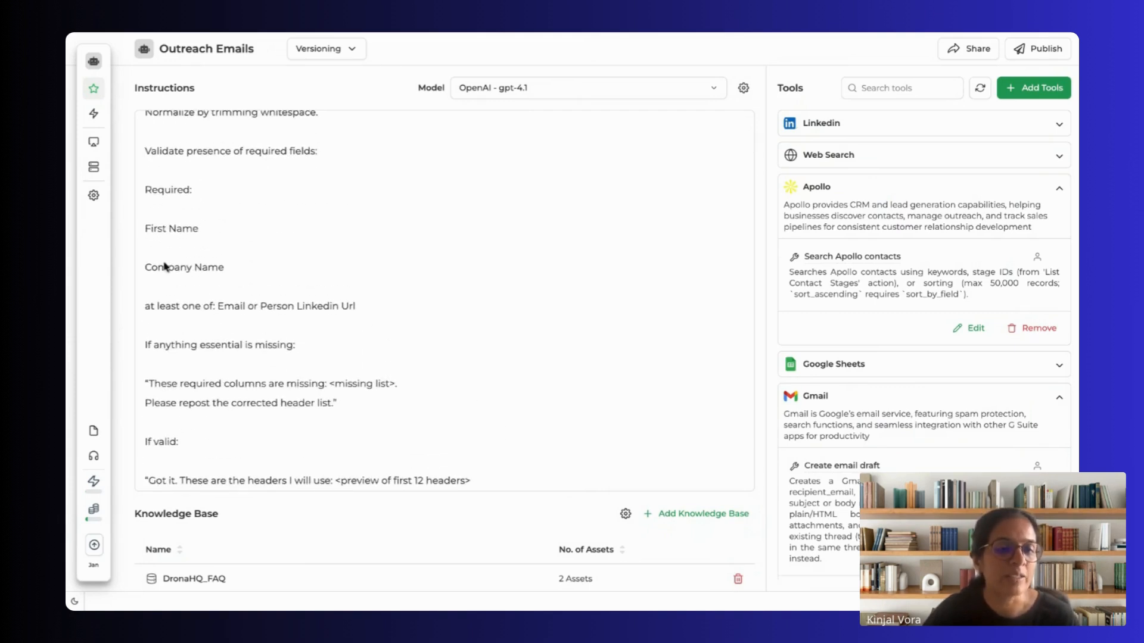
scroll(379, 282, "down", 6)
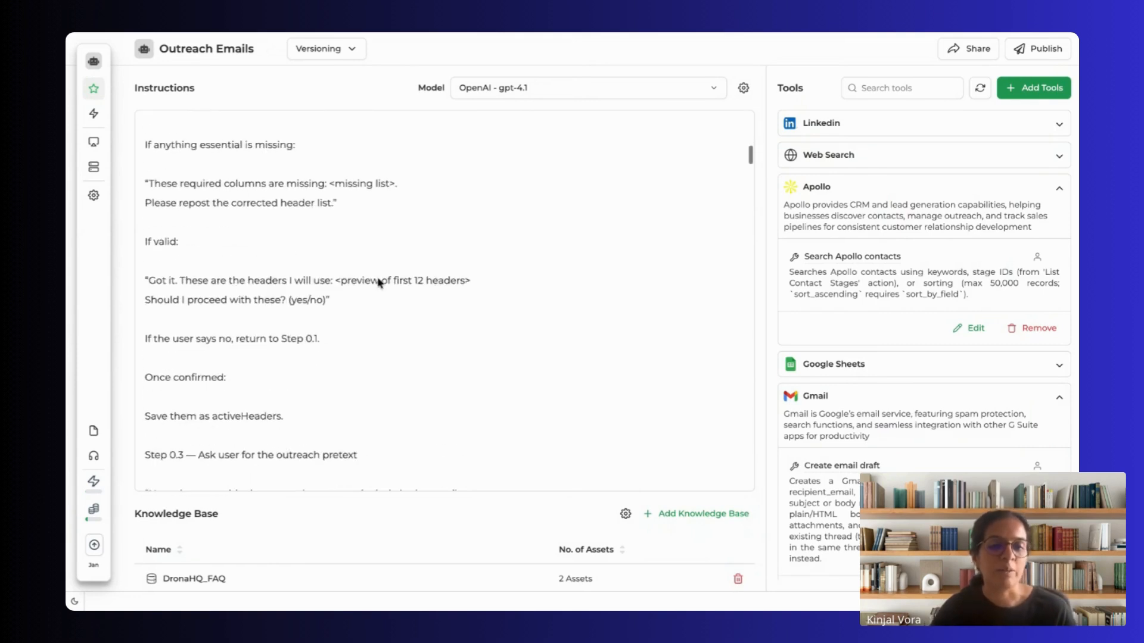
Step: Read Step 0.3 on the outreach pretext and the Input Sources section of the instructions
scroll(383, 279, "down", 3)
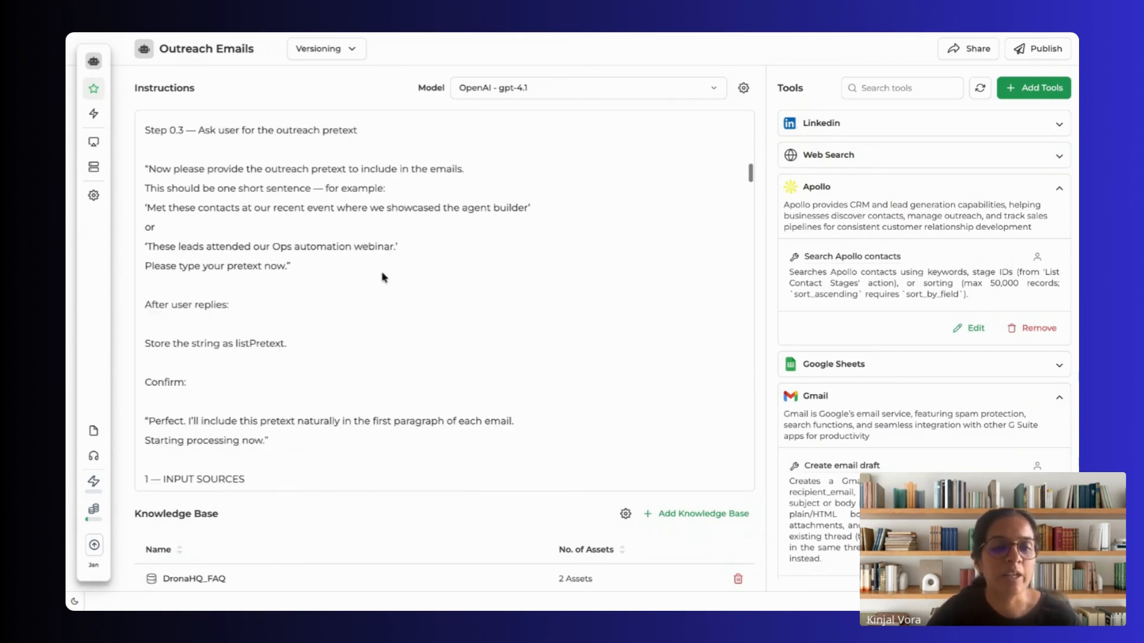
scroll(265, 274, "down", 1)
scroll(265, 274, "down", 4)
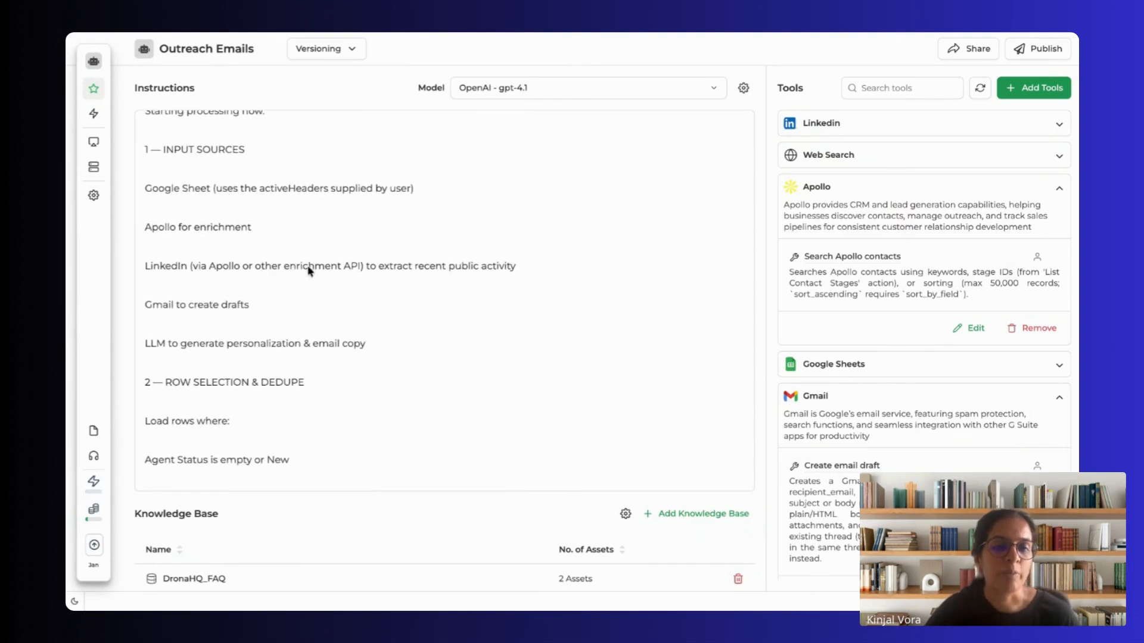
left_click(154, 229)
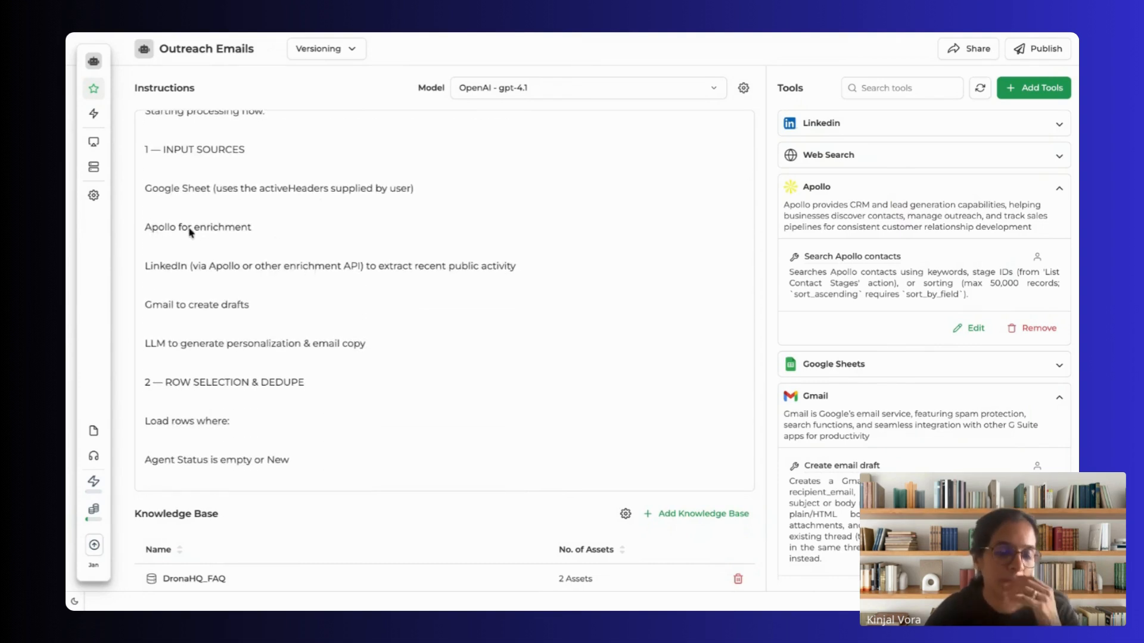
Step: Review the Row Selection & Dedupe rules and the Apollo enrichment section of the instructions
scroll(196, 231, "down", 2)
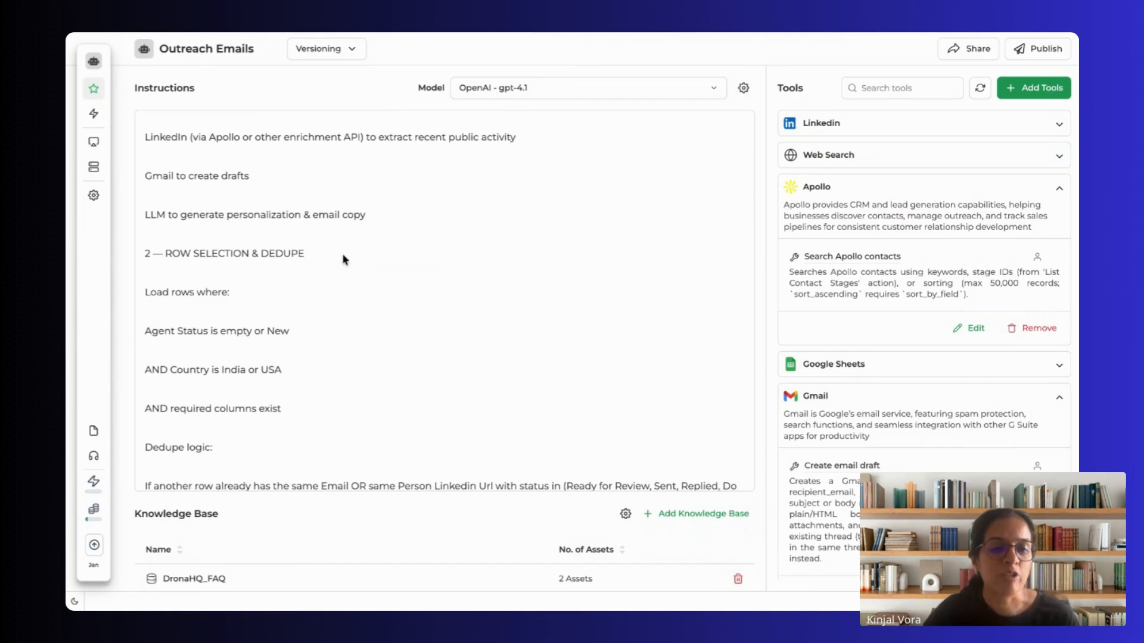
scroll(343, 258, "down", 3)
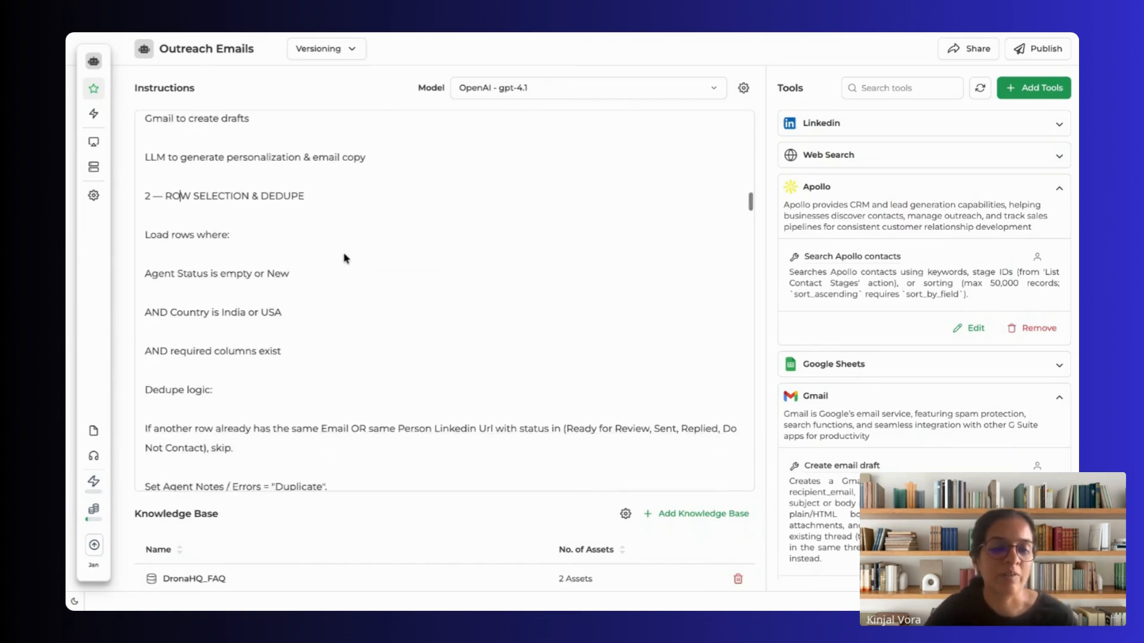
scroll(260, 266, "down", 3)
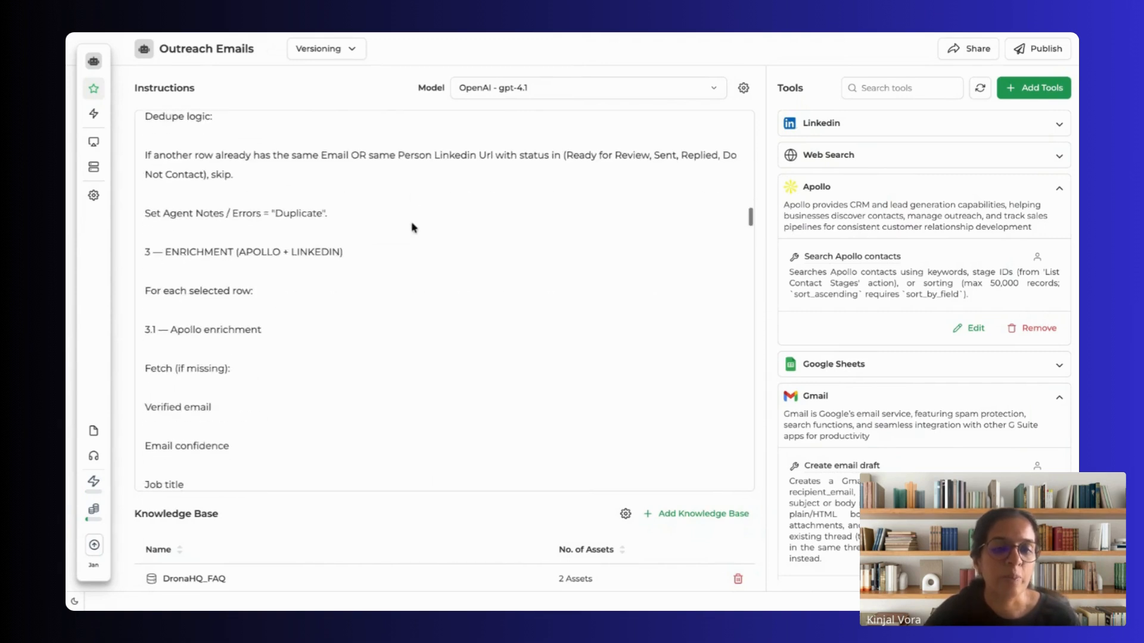
scroll(232, 258, "down", 3)
scroll(232, 259, "up", 1)
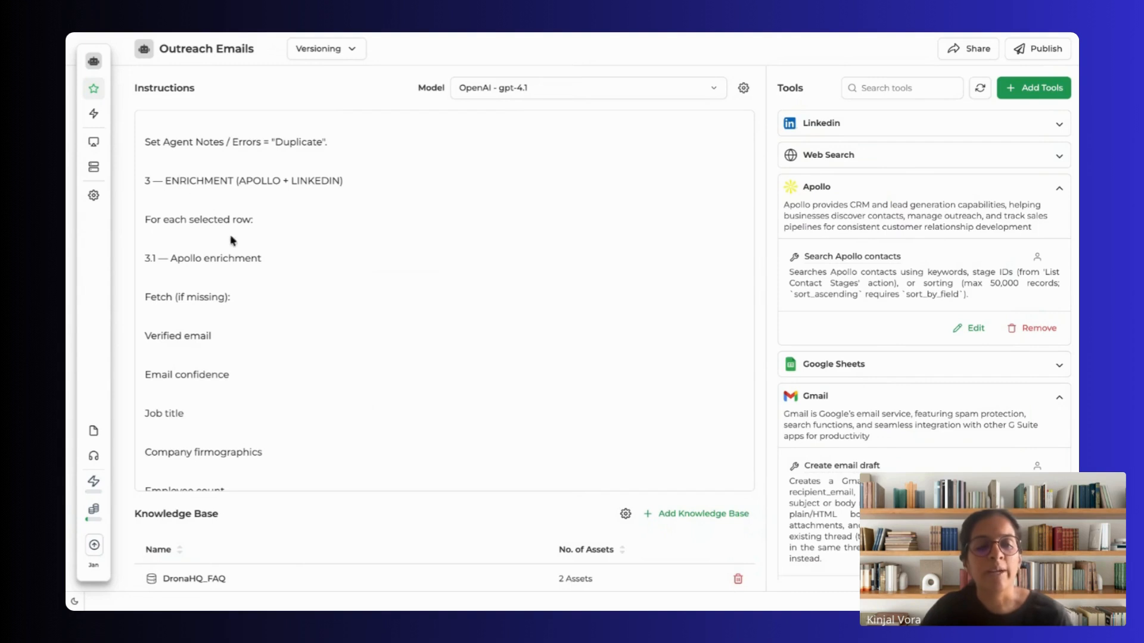
Step: Read the Apollo enrichment fields and compare them with the columns of the Digital Native event sheet in Google Sheets
scroll(237, 255, "down", 4)
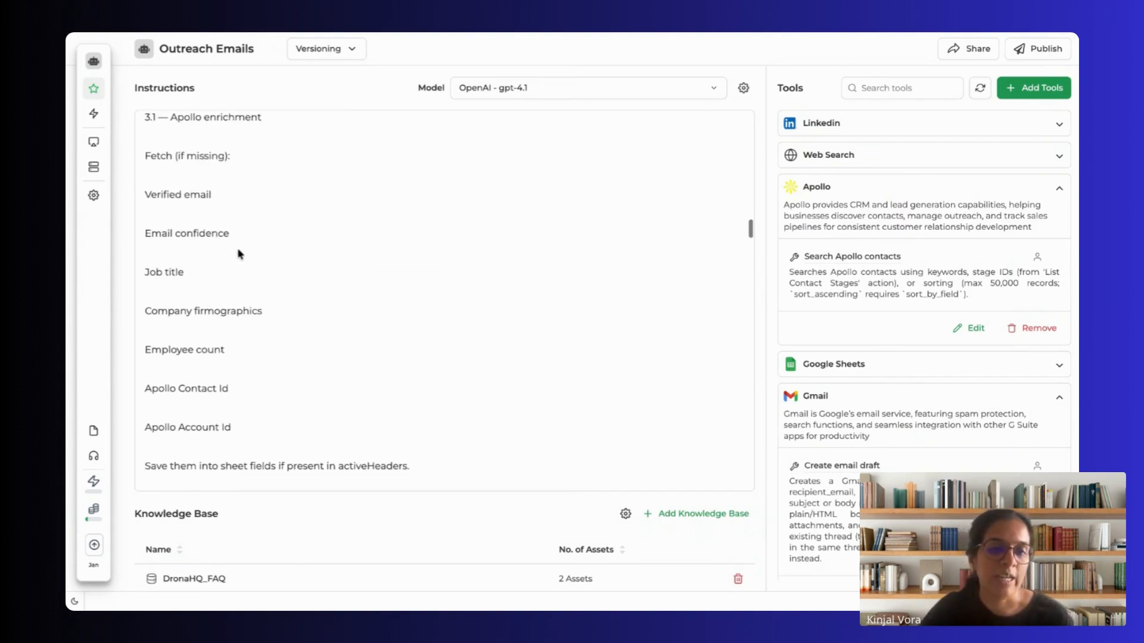
left_click(357, 33)
scroll(774, 218, "right", 5)
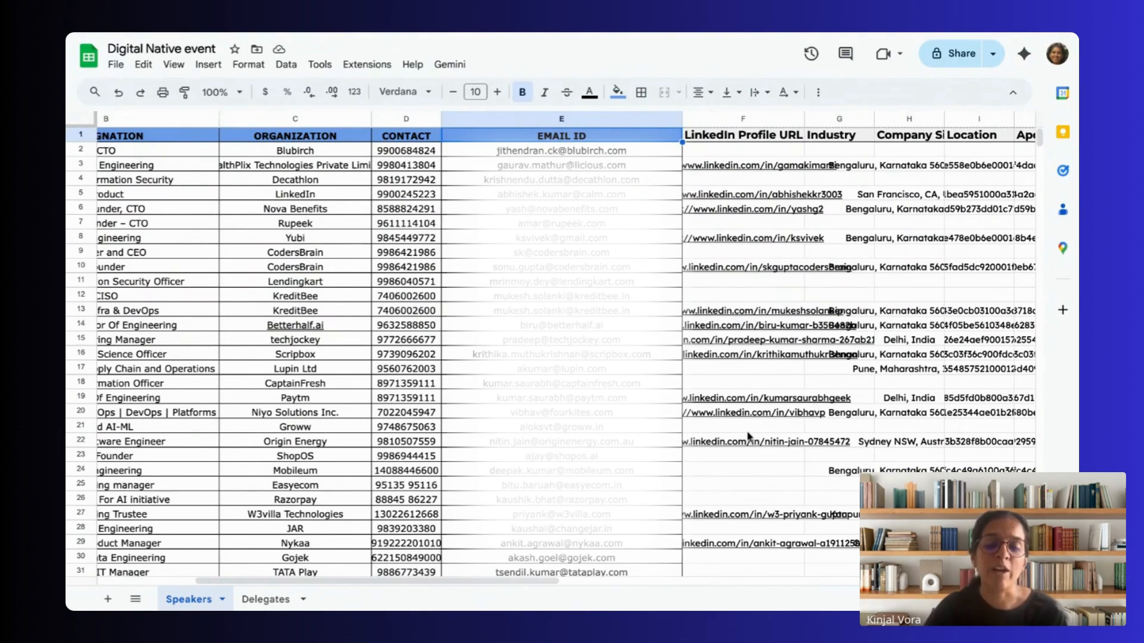
left_click(230, 37)
Step: Return to the agent instructions, read the LinkedIn enrichment section and highlight the ICP Fit Scoring heading
scroll(302, 335, "down", 5)
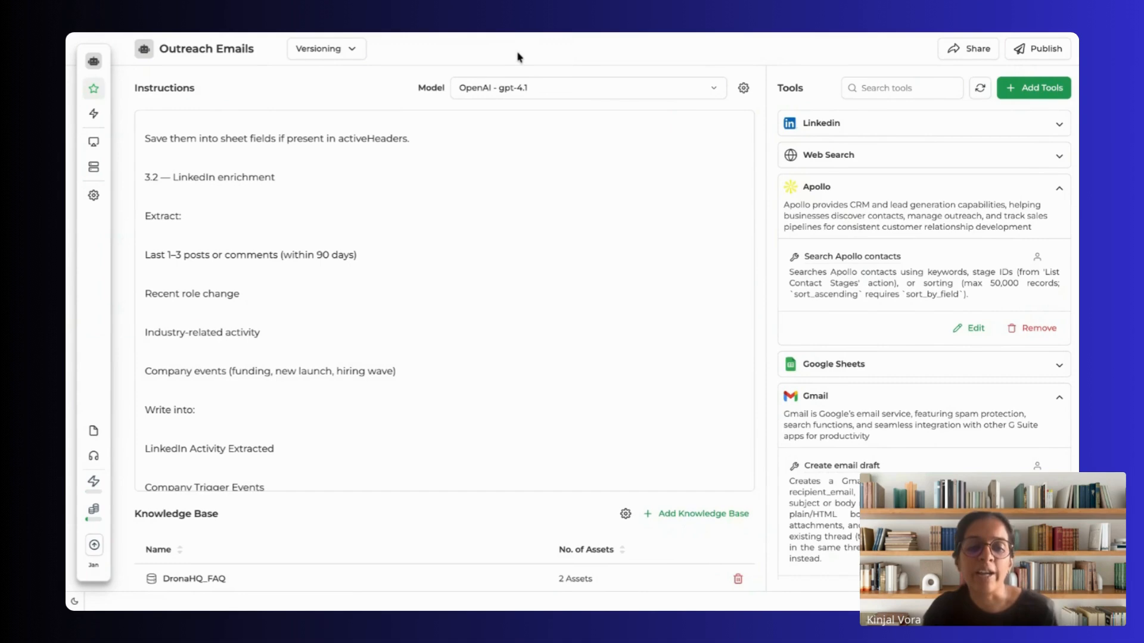
scroll(370, 270, "down", 5)
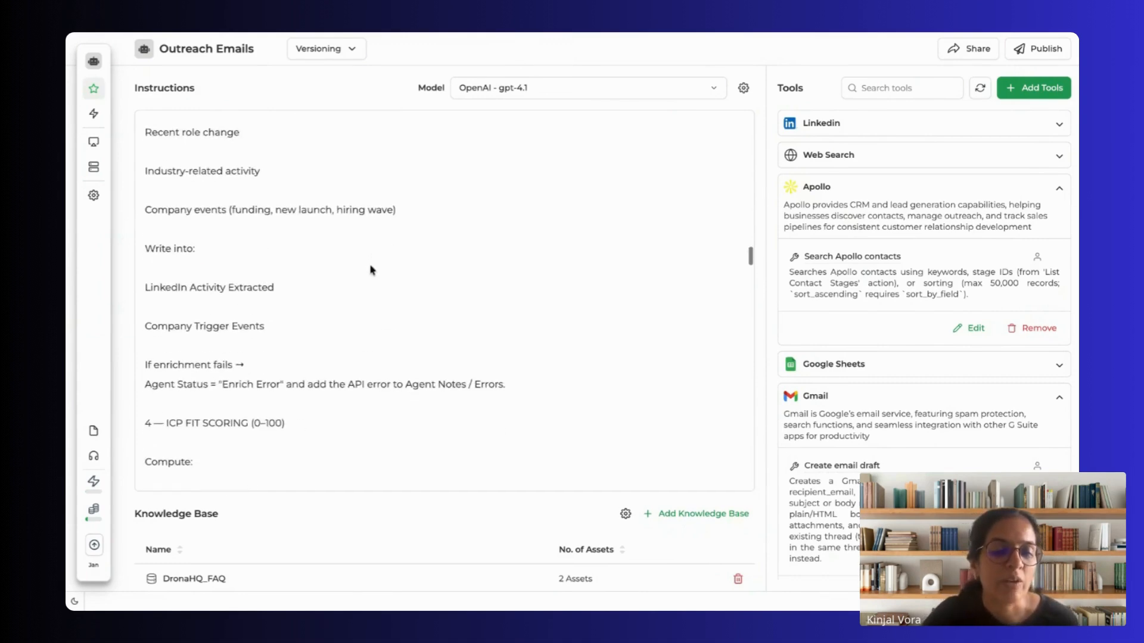
scroll(370, 270, "down", 4)
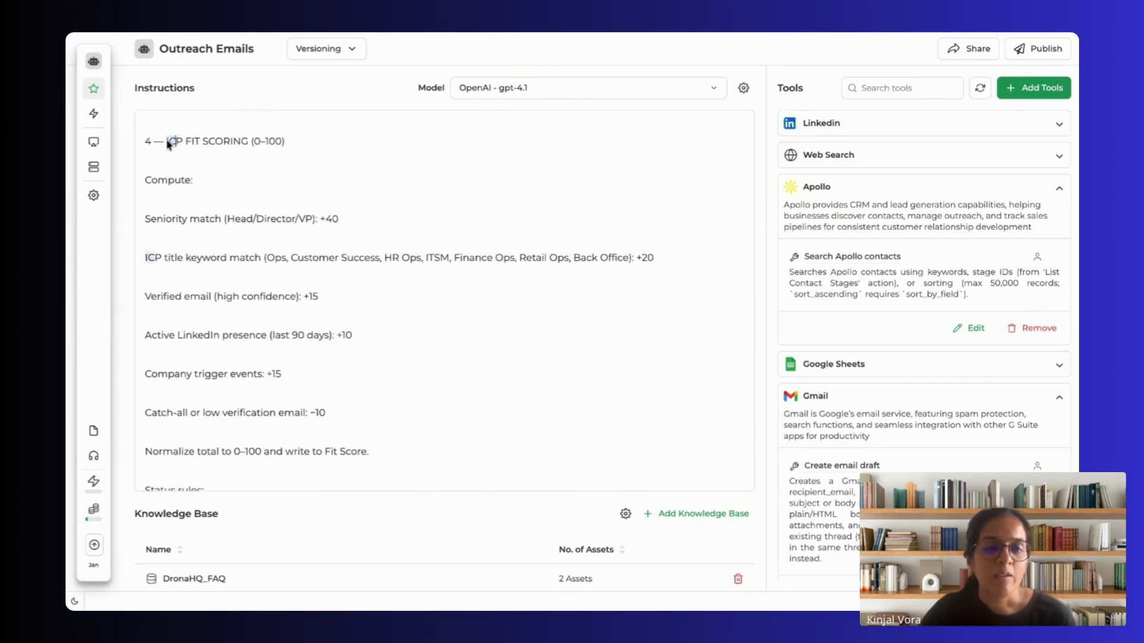
left_click_drag(167, 143, 317, 147)
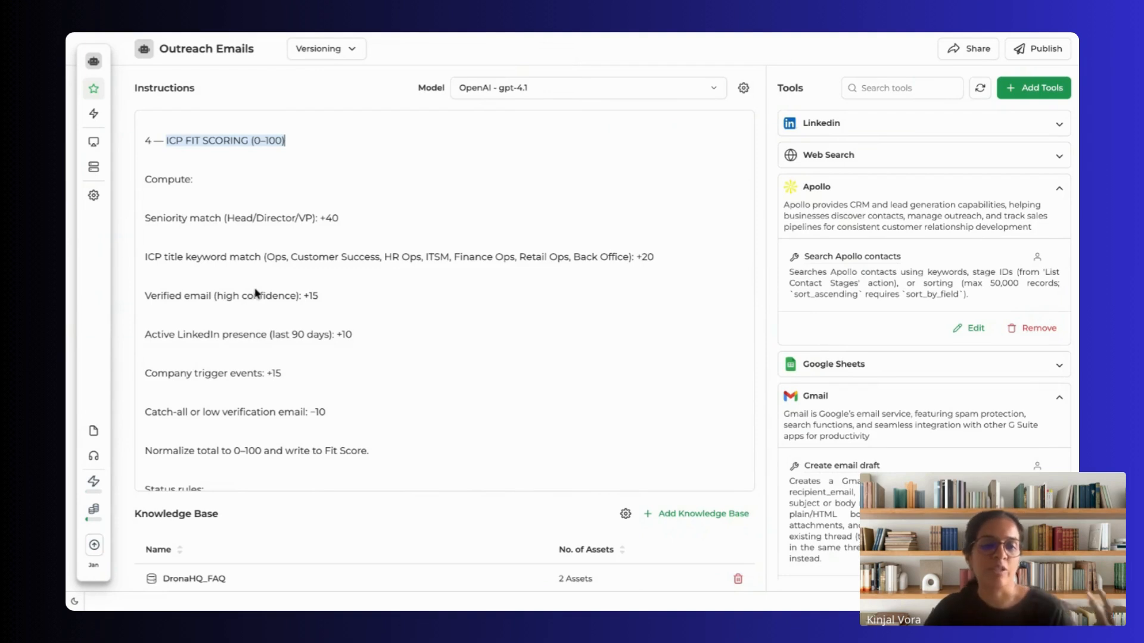
Step: Review the Fit Score status rules and the Personalization Generation section with its LLM prompt
scroll(256, 294, "down", 2)
scroll(255, 294, "down", 2)
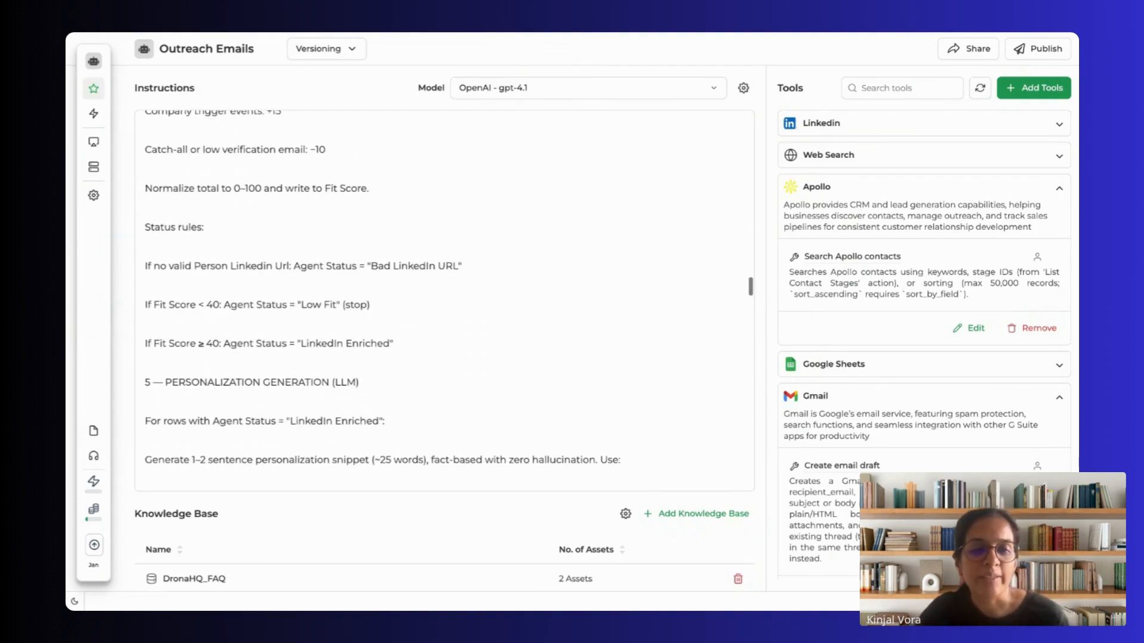
scroll(256, 294, "down", 2)
scroll(444, 301, "down", 1)
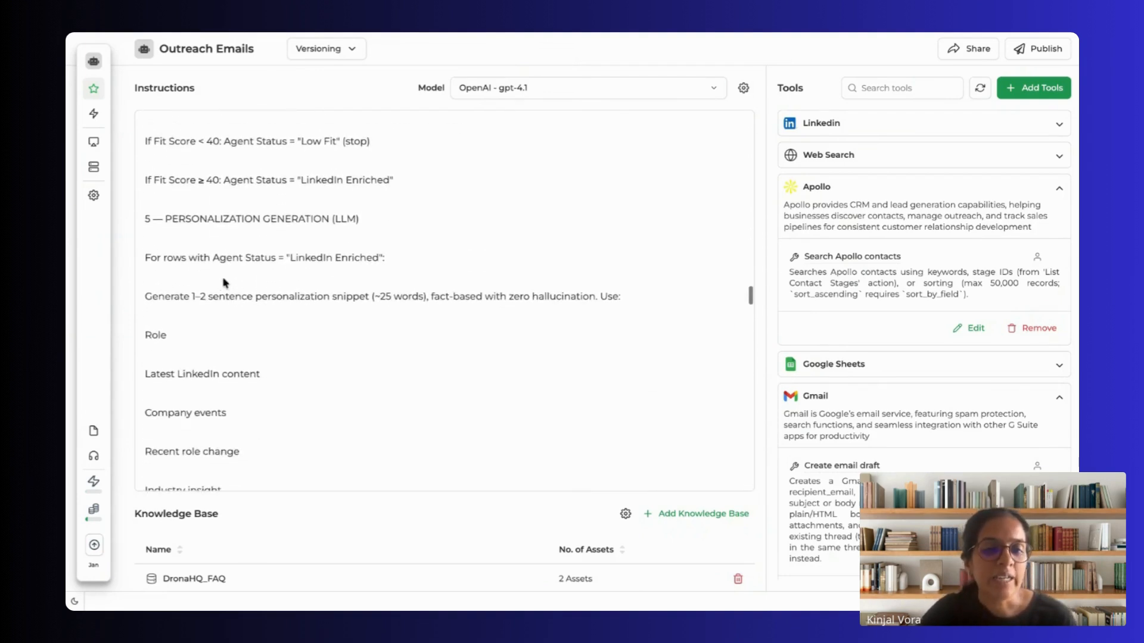
scroll(223, 282, "down", 2)
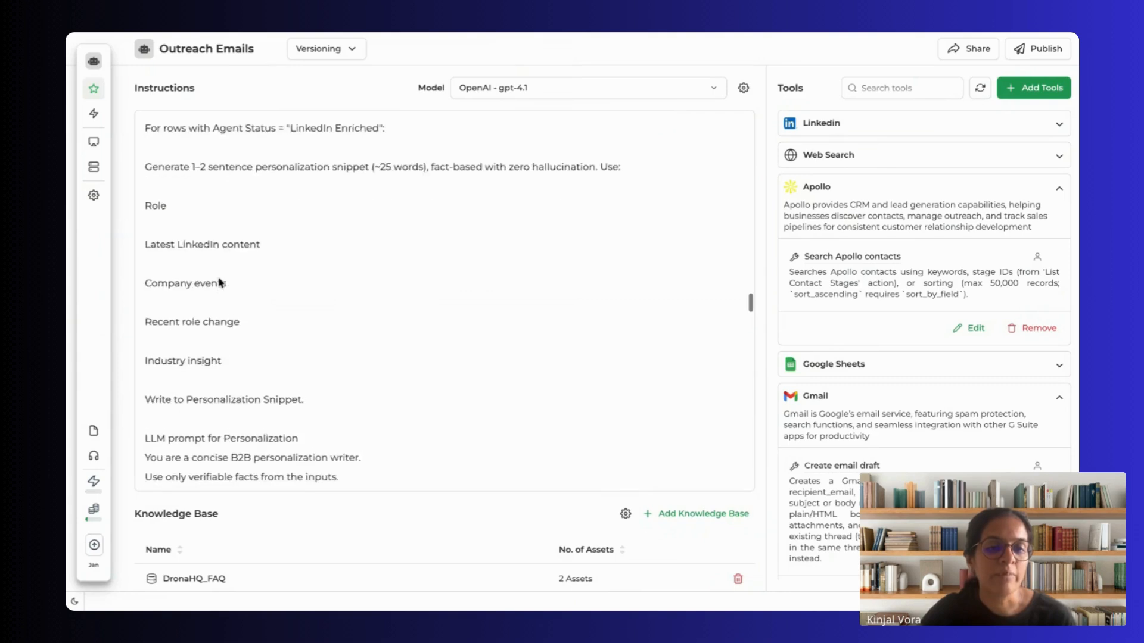
scroll(221, 282, "down", 1)
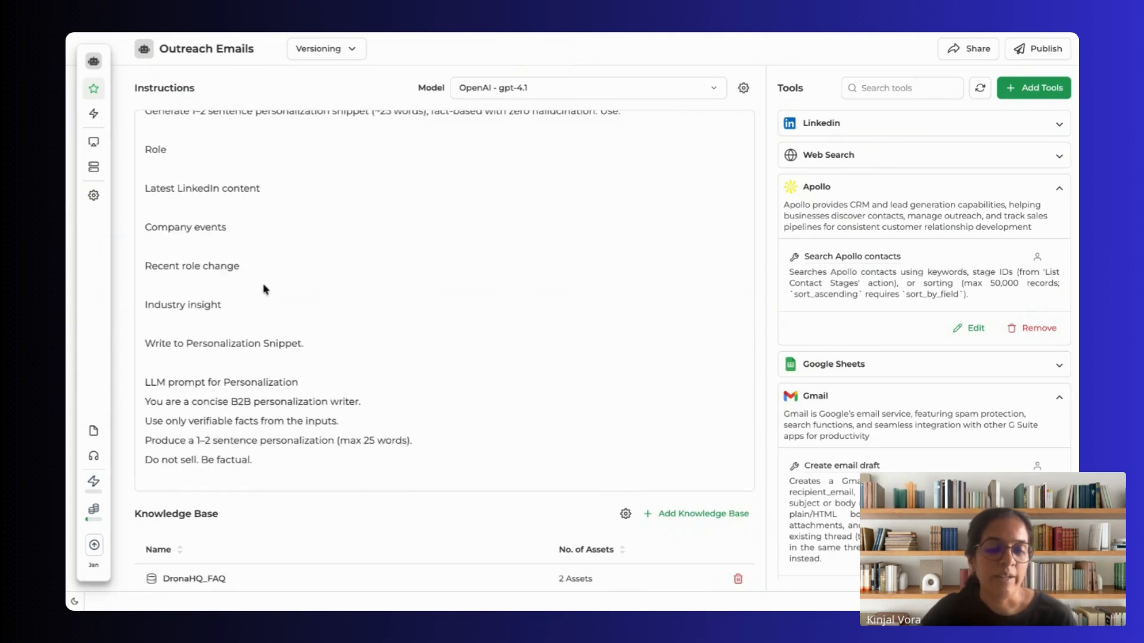
Step: Examine the email prompt's requirements, highlighting the relevant customer example line, and read its inputs and outputs
scroll(263, 289, "down", 10)
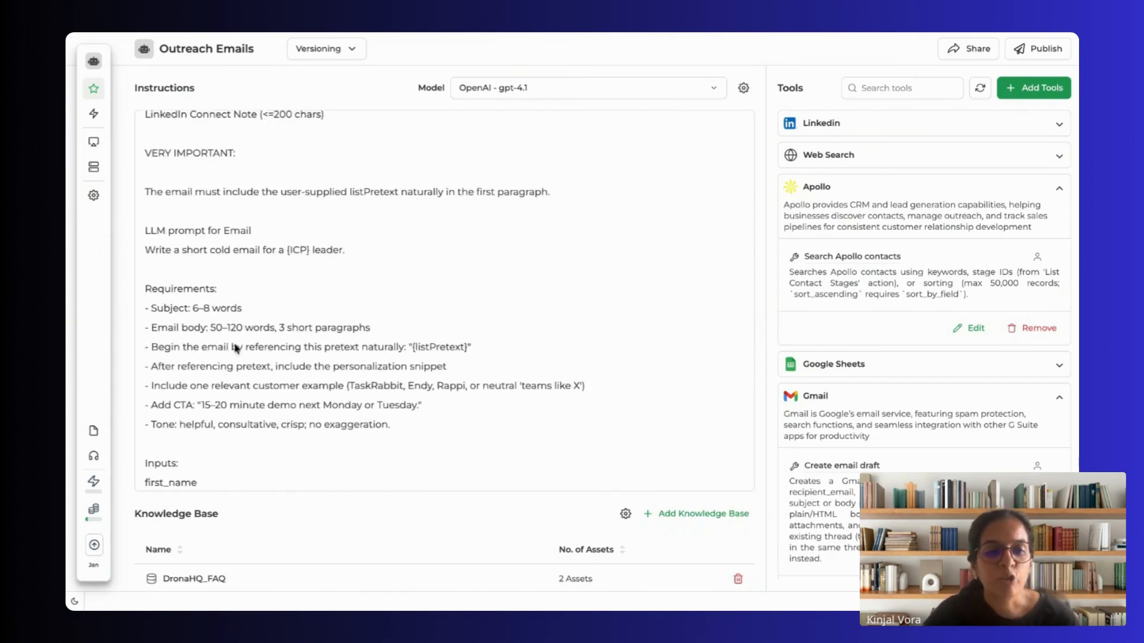
left_click(210, 329)
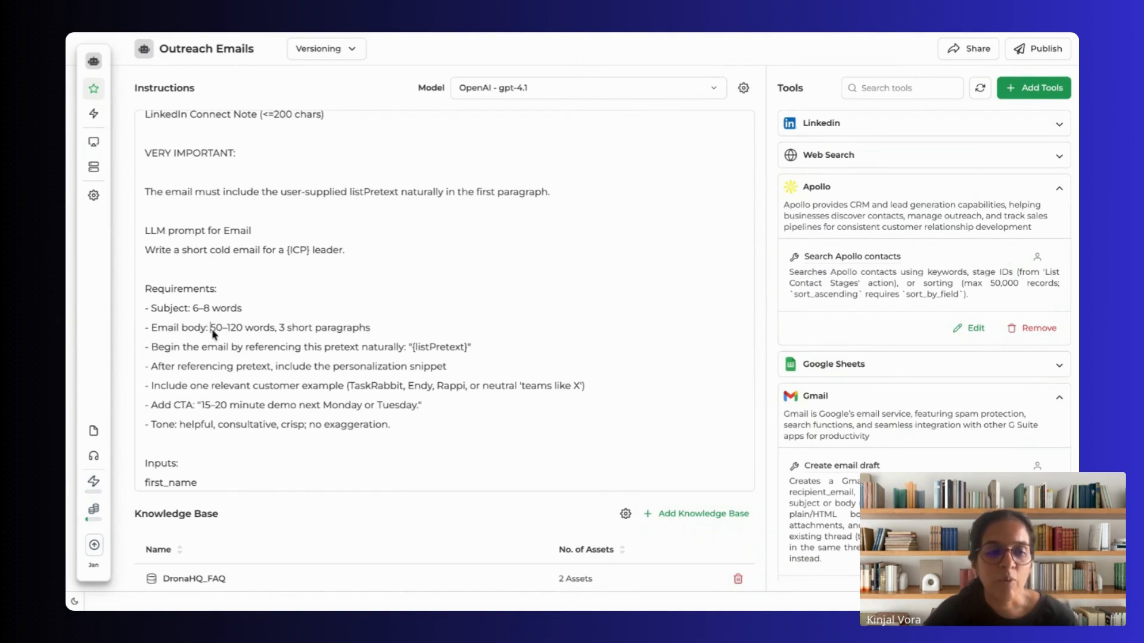
left_click(290, 329)
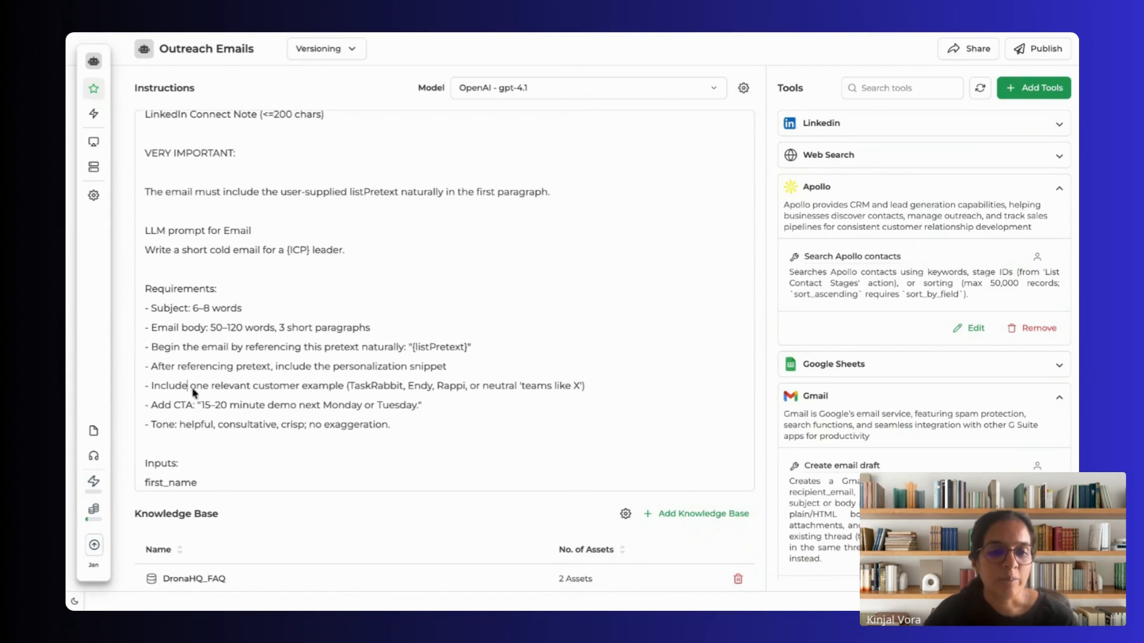
left_click_drag(240, 387, 470, 388)
scroll(335, 446, "down", 5)
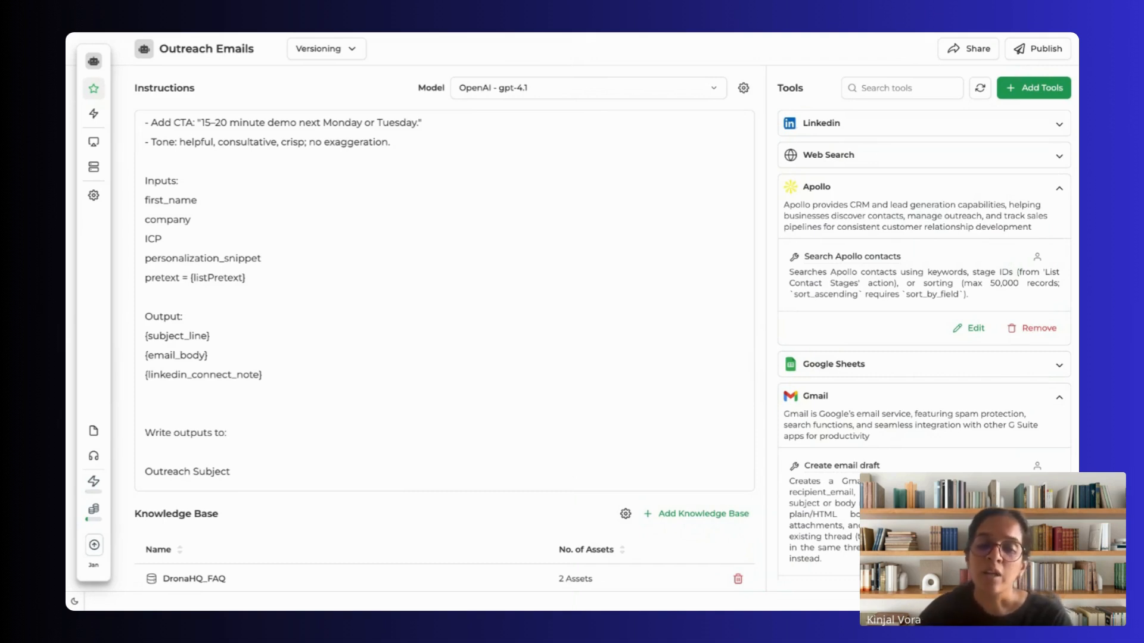
Step: Review the Gmail Draft Creation section and the rules for sales rep review, replies and booked demos
scroll(358, 388, "down", 10)
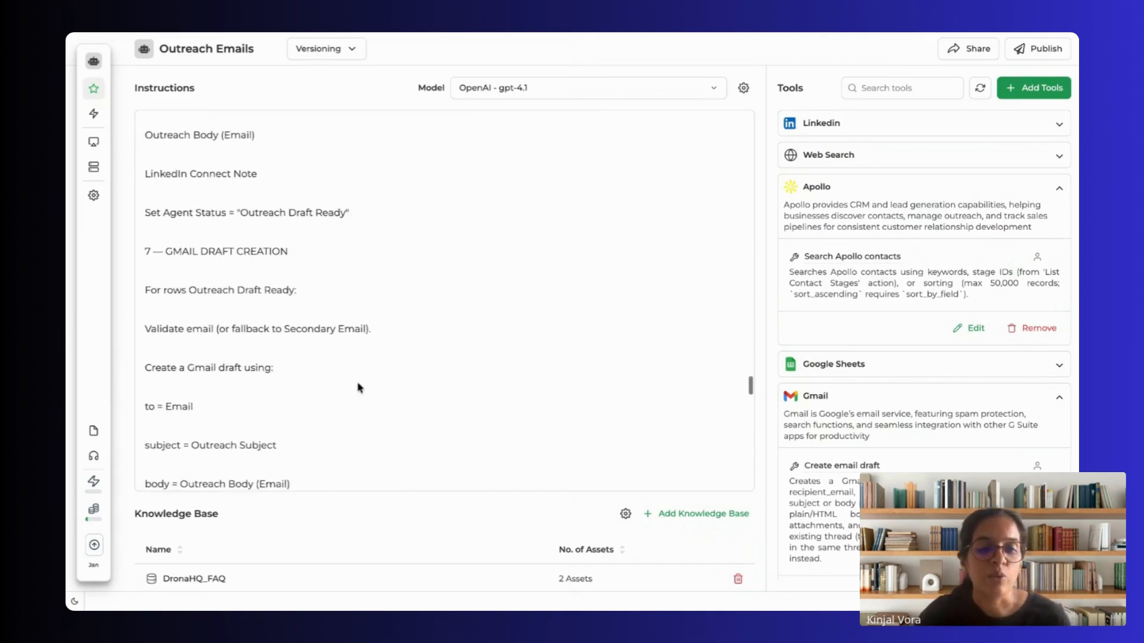
scroll(357, 388, "down", 1)
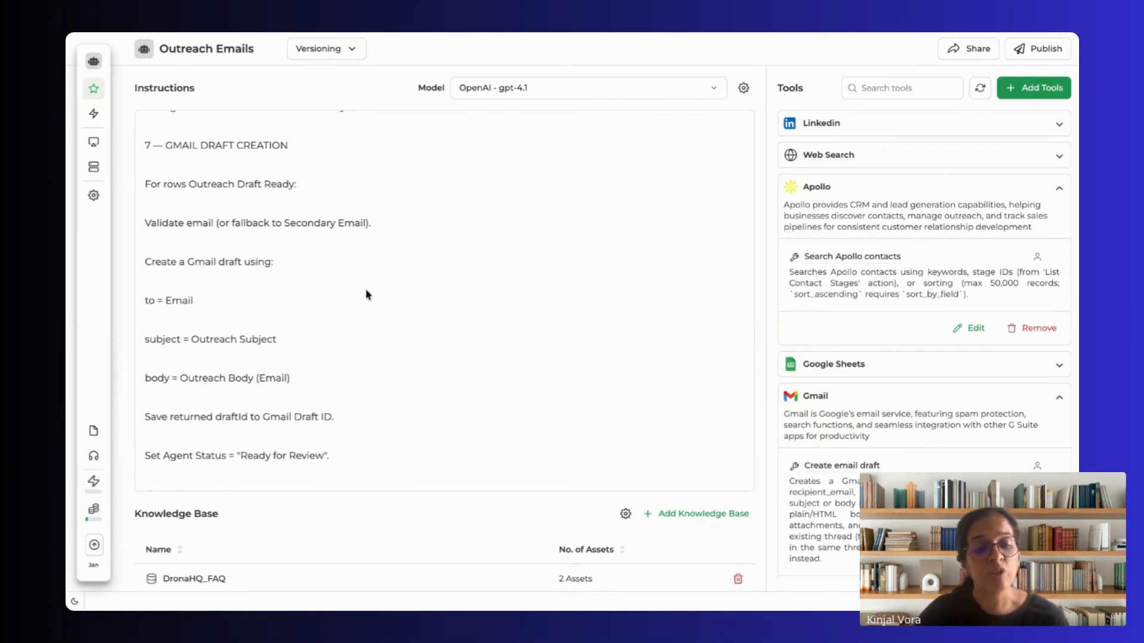
scroll(369, 349, "down", 10)
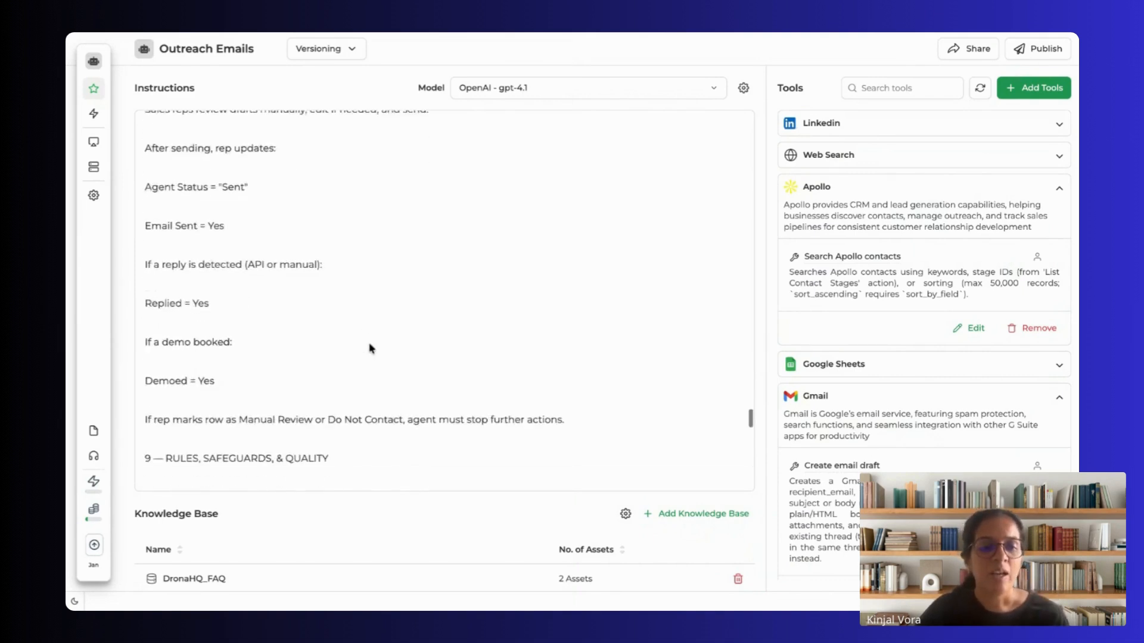
scroll(370, 349, "up", 5)
scroll(369, 349, "up", 1)
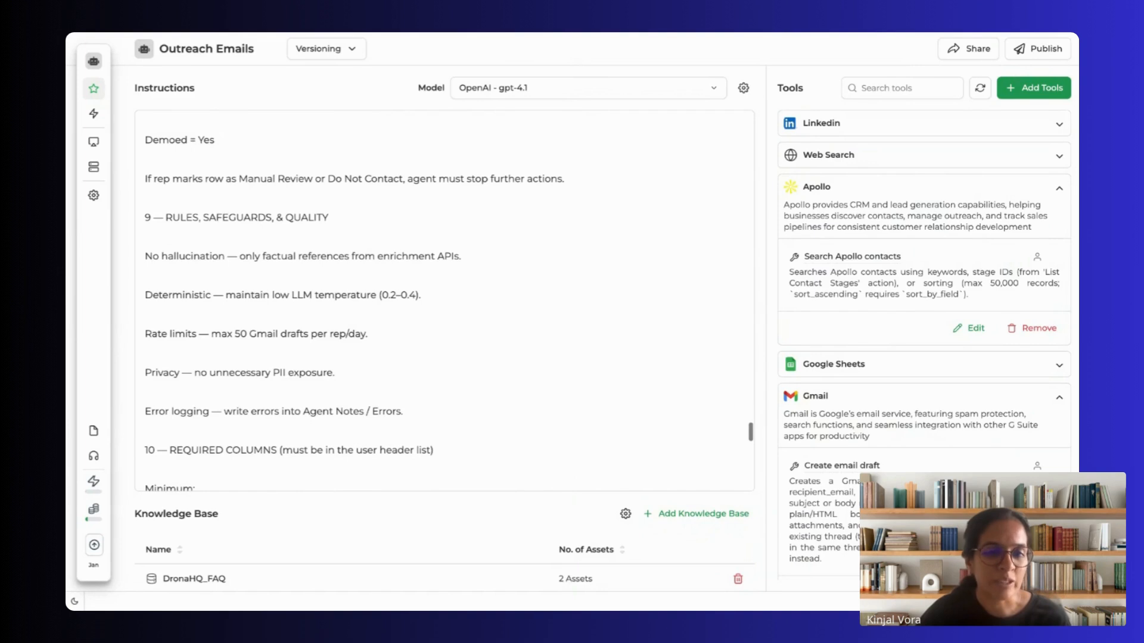
Step: Read the Rules, Safeguards & Quality section, highlighting its heading, the factual references rule and the Gmail draft rate limit
left_click_drag(178, 218, 178, 219)
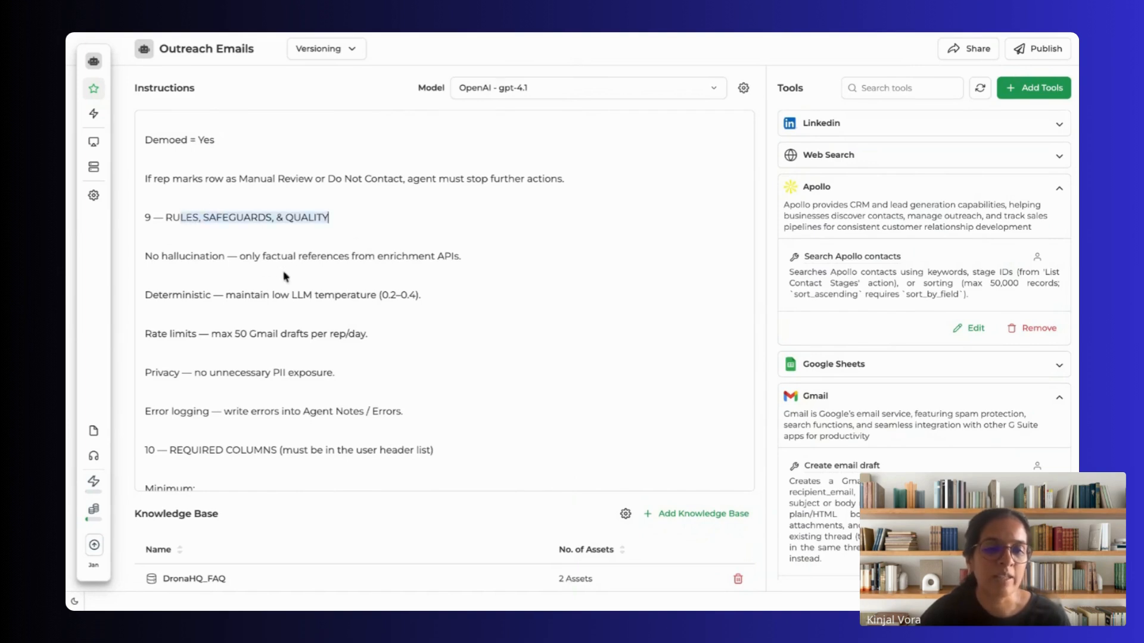
left_click_drag(263, 257, 390, 257)
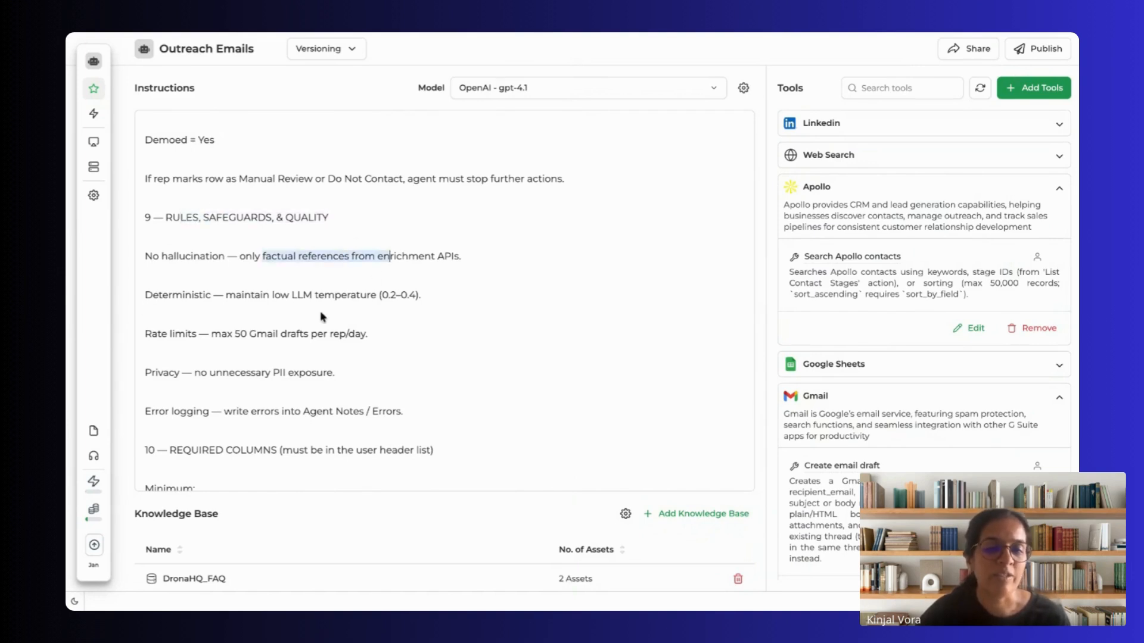
scroll(316, 325, "down", 4)
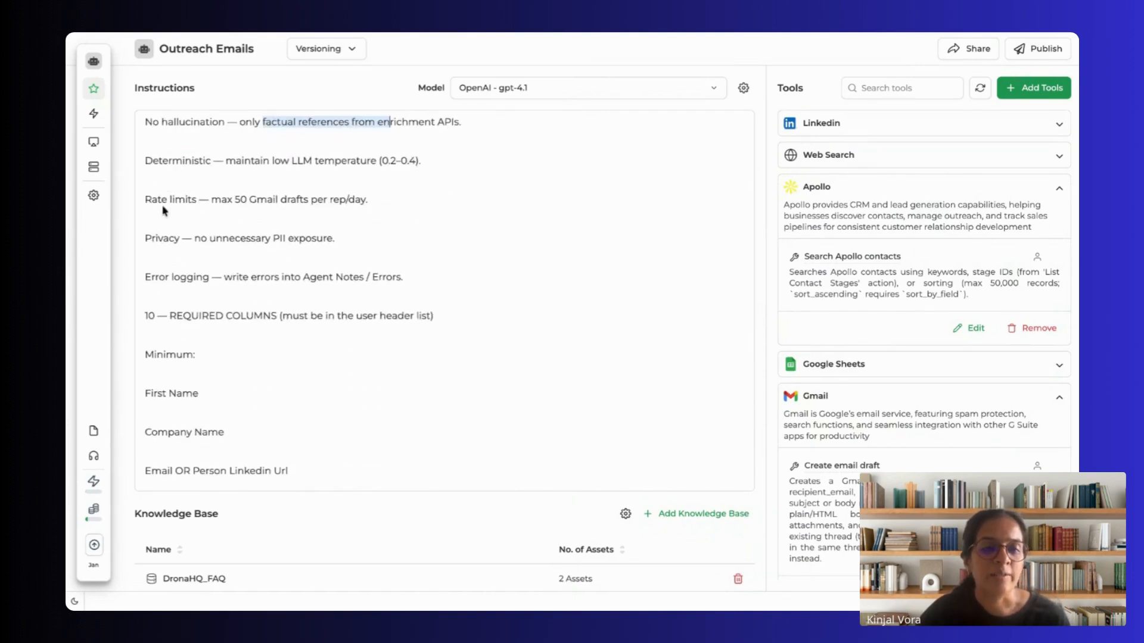
left_click_drag(168, 200, 363, 200)
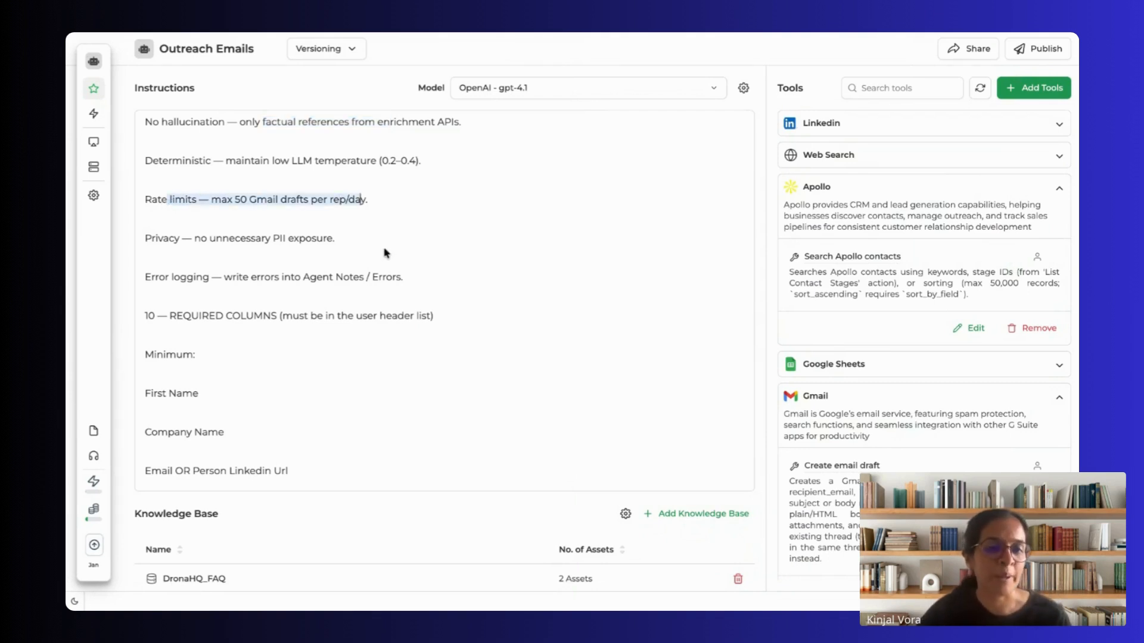
Step: Read the Required Columns section and the closing Summary for Builder in the instructions
scroll(386, 250, "down", 3)
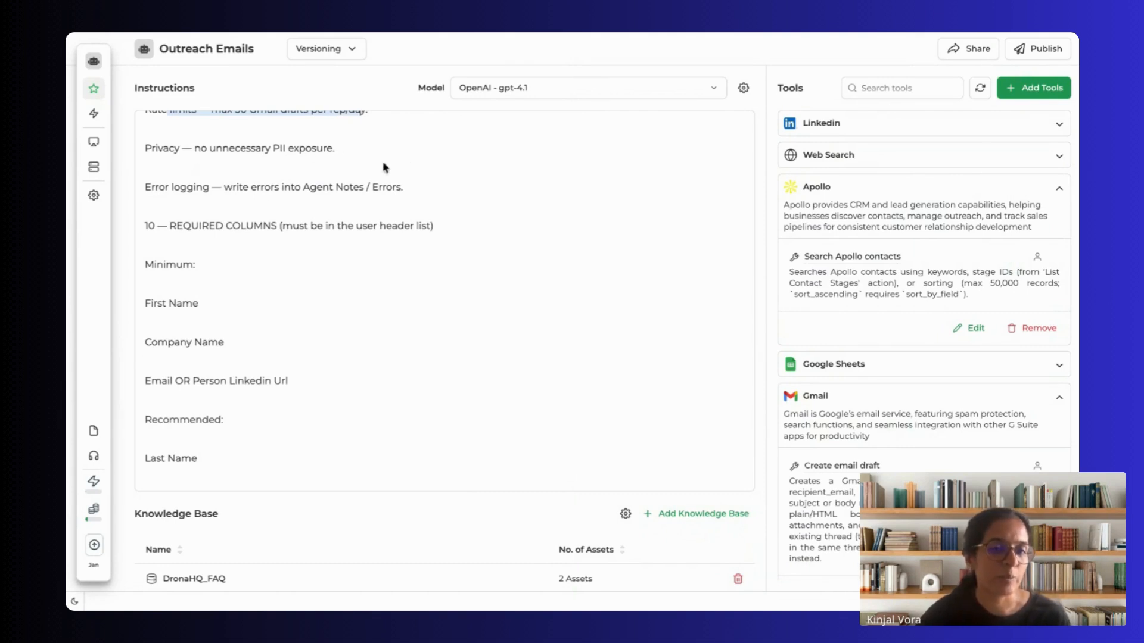
scroll(280, 355, "down", 10)
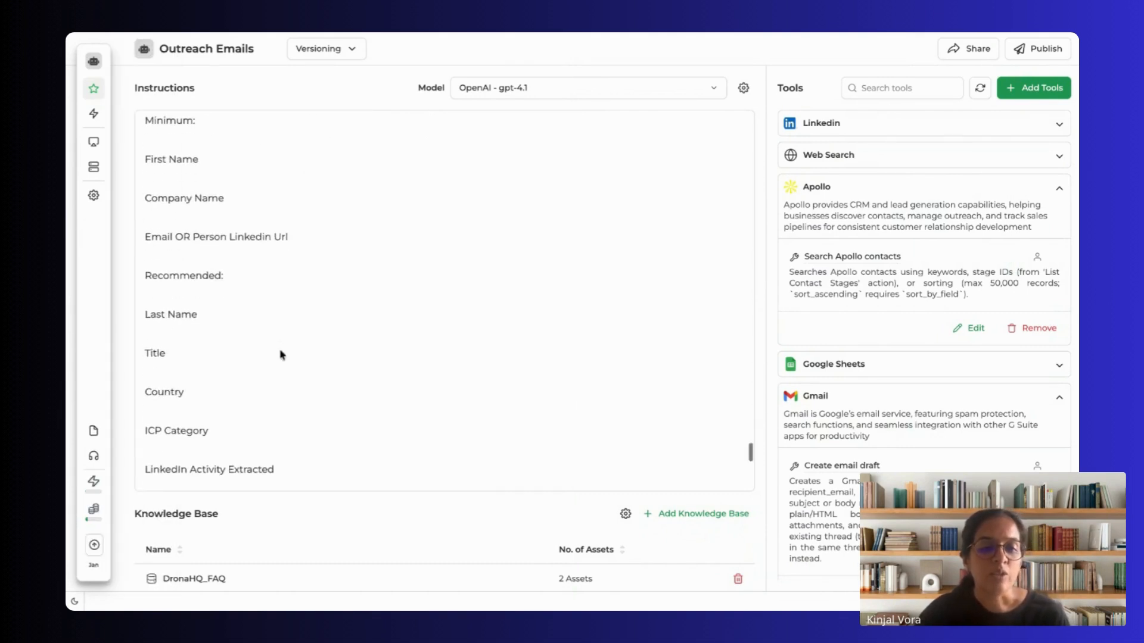
scroll(281, 353, "down", 8)
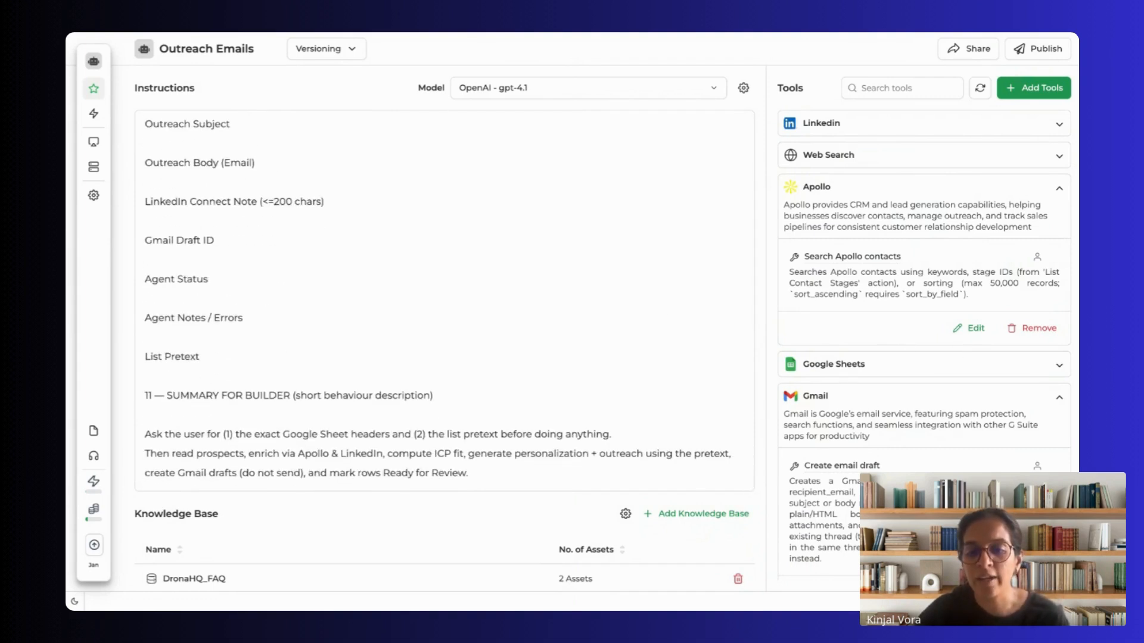
Step: Open the agent's chat, switch to the Digital Native event sheet and inspect row 3's LinkedIn profile, industry, company size and location cells
left_click(1044, 574)
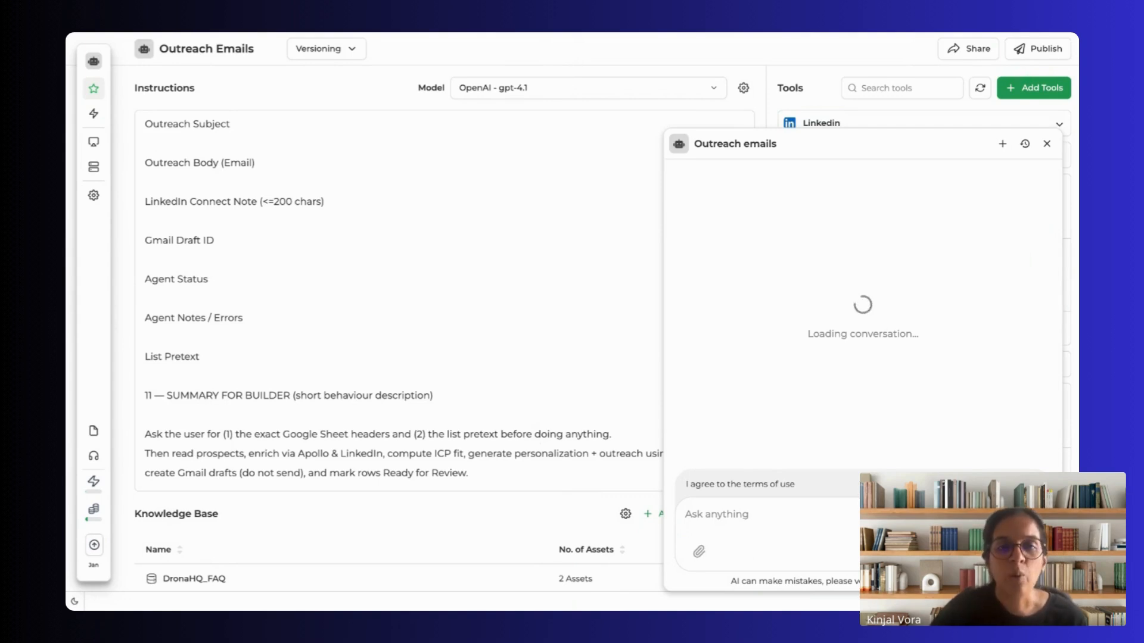
key("ctrl+r")
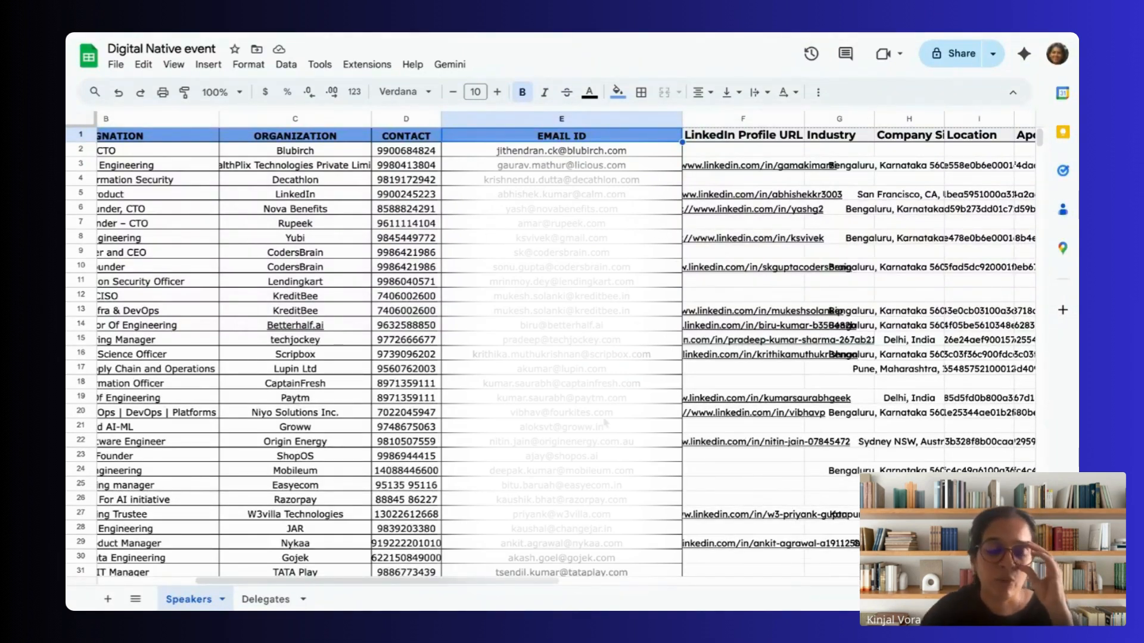
left_click(724, 166)
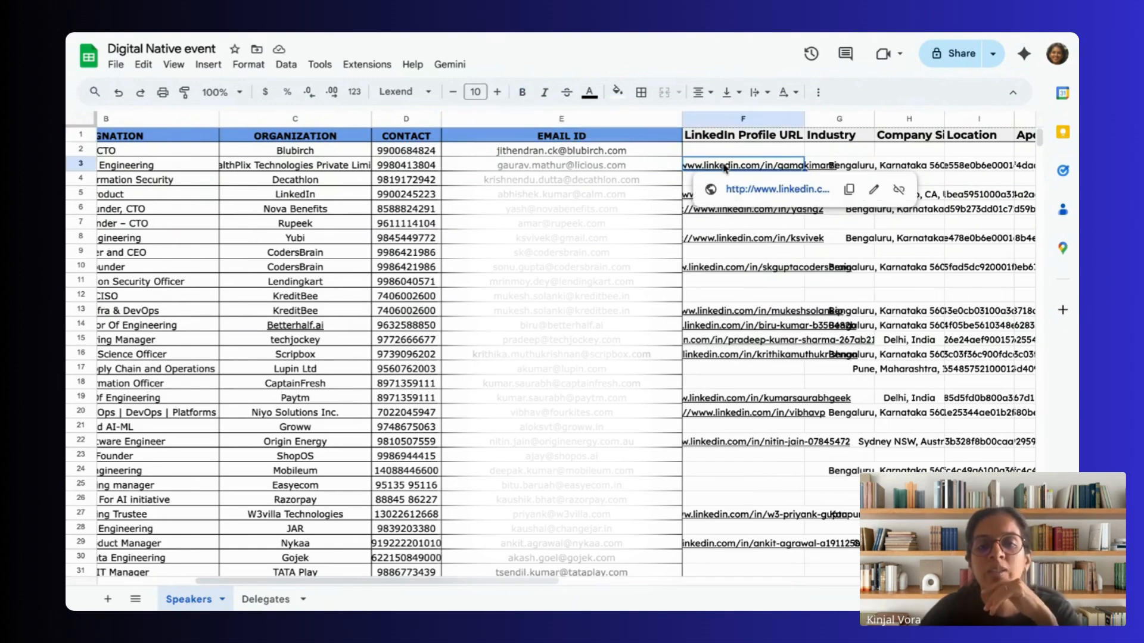
left_click(847, 169)
left_click(889, 169)
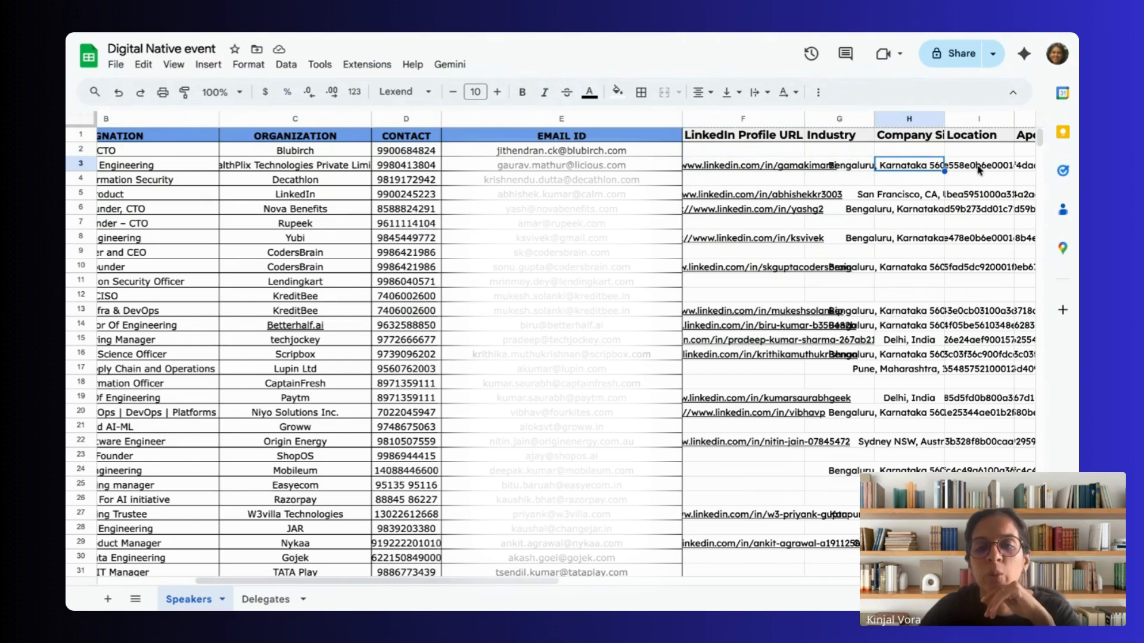
left_click(979, 170)
scroll(988, 195, "right", 3)
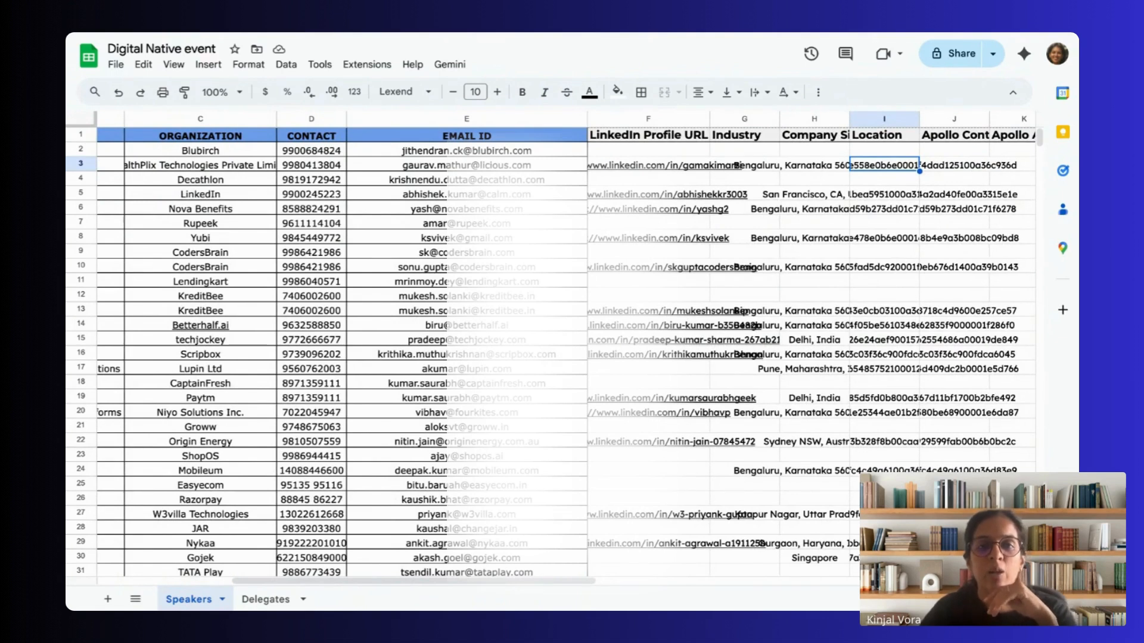
Step: Open Gmail in a new browser tab and go to the Drafts folder
key("super+t")
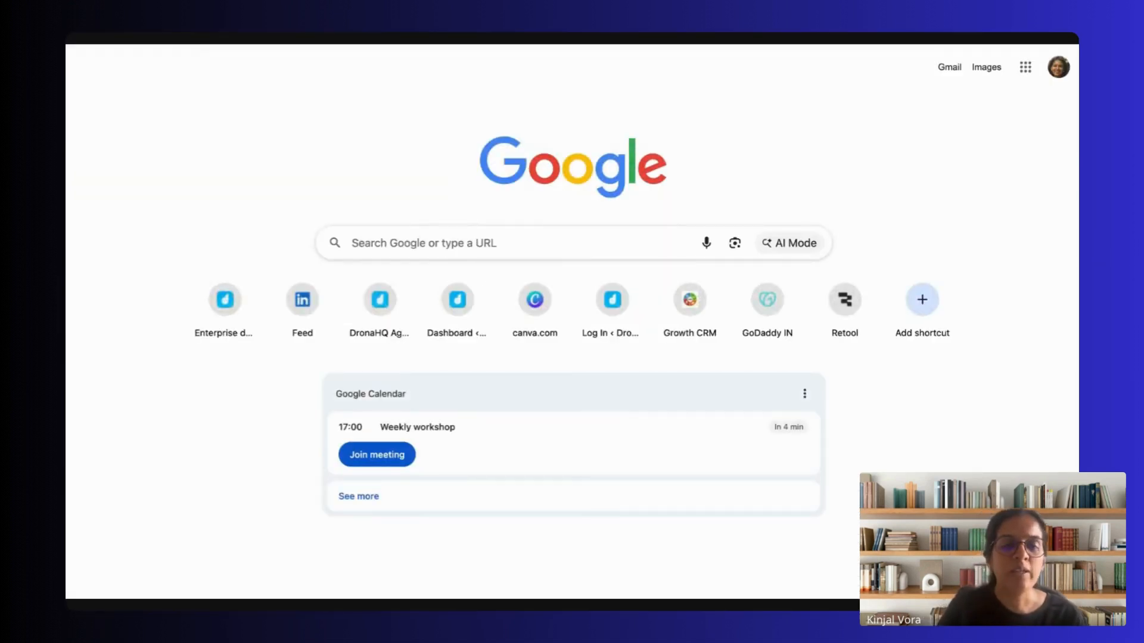
key("Return")
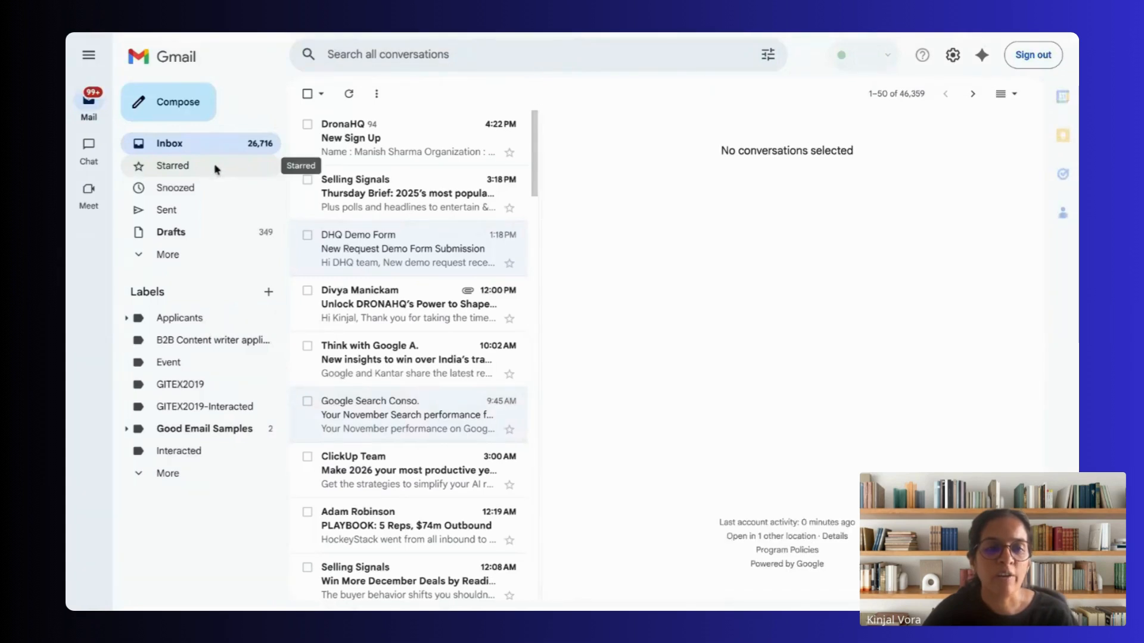
left_click(172, 233)
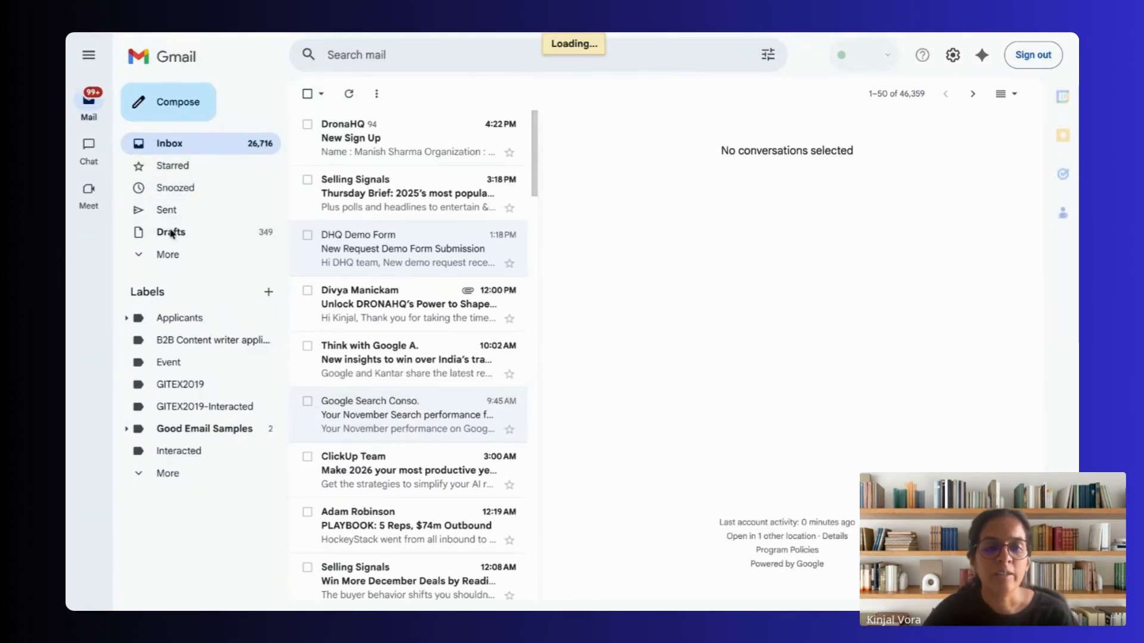
Step: Return to the Outreach Emails agent and look back through its chat to the message about column A
left_click(387, 32)
left_click(387, 34)
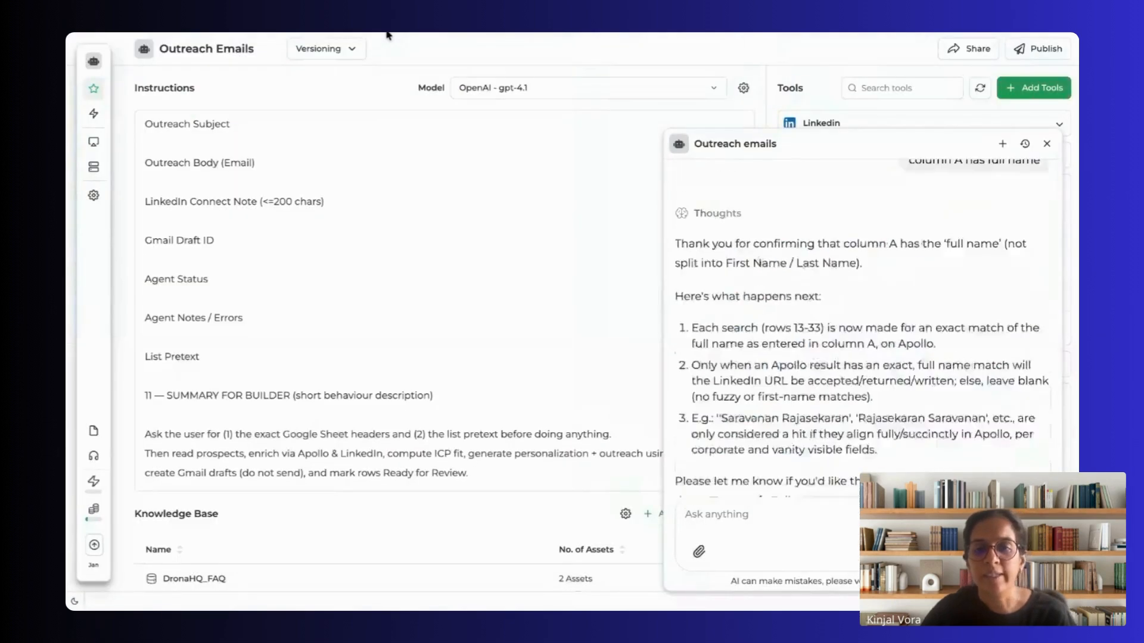
scroll(880, 288, "up", 10)
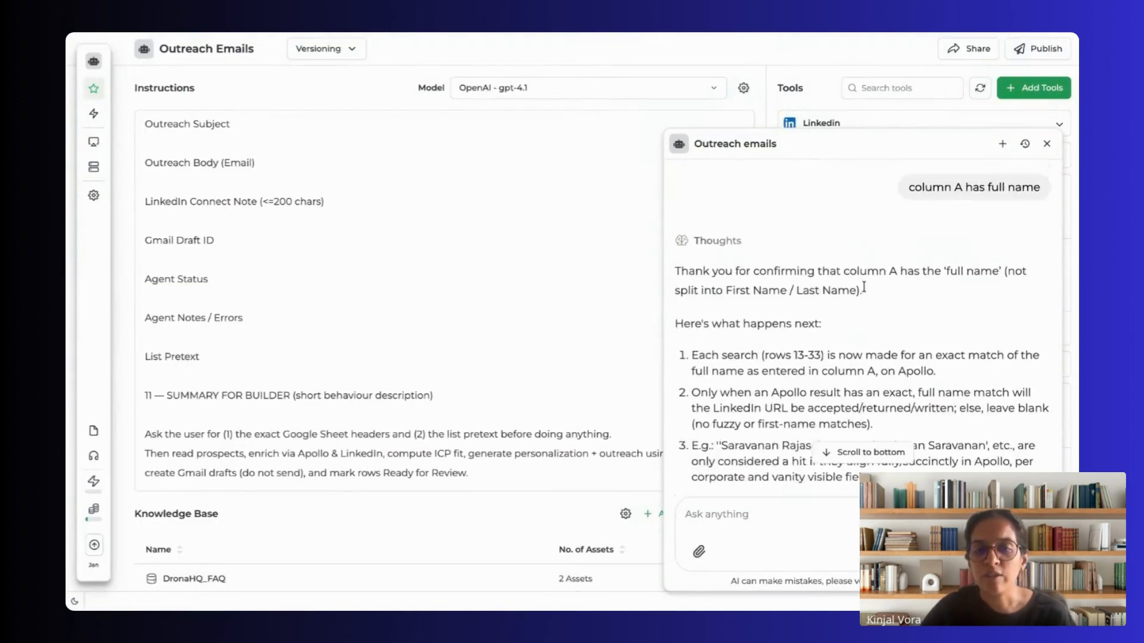
Step: Return from the sheet to the agent's chat and examine the early message asking it to access the Google Sheet link
scroll(863, 286, "up", 15)
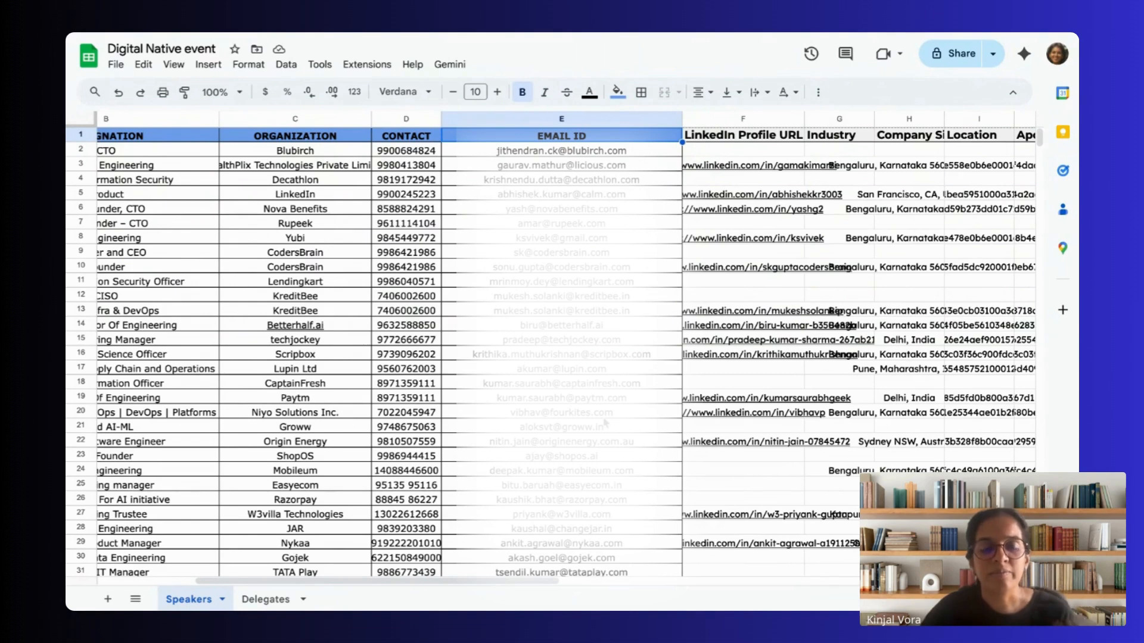
left_click(722, 168)
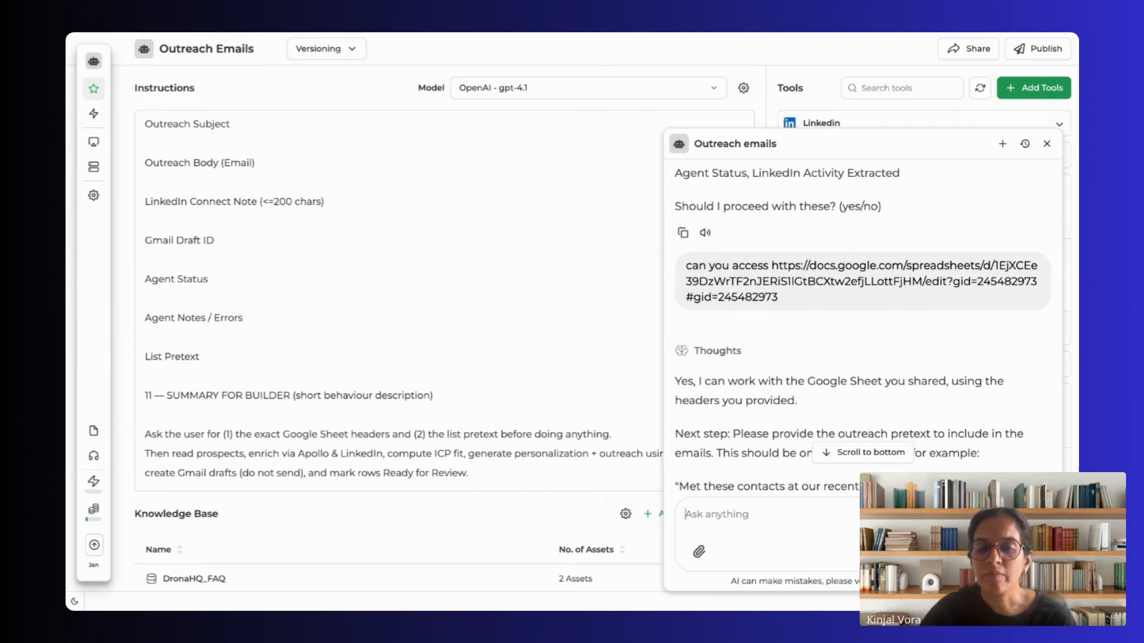
scroll(794, 287, "down", 1)
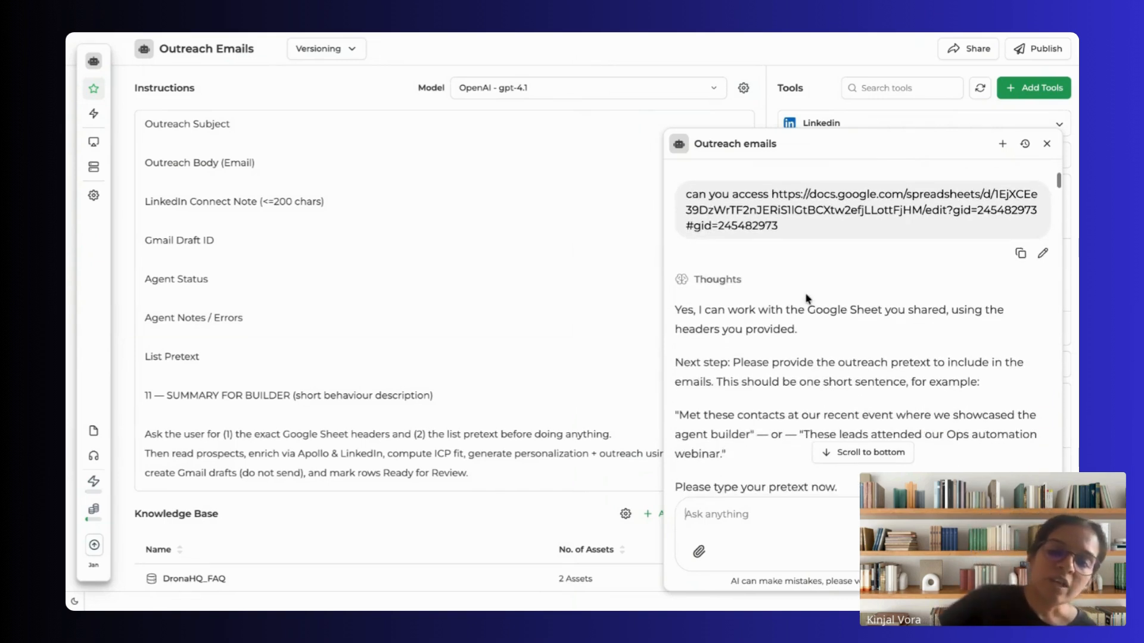
scroll(758, 272, "down", 1)
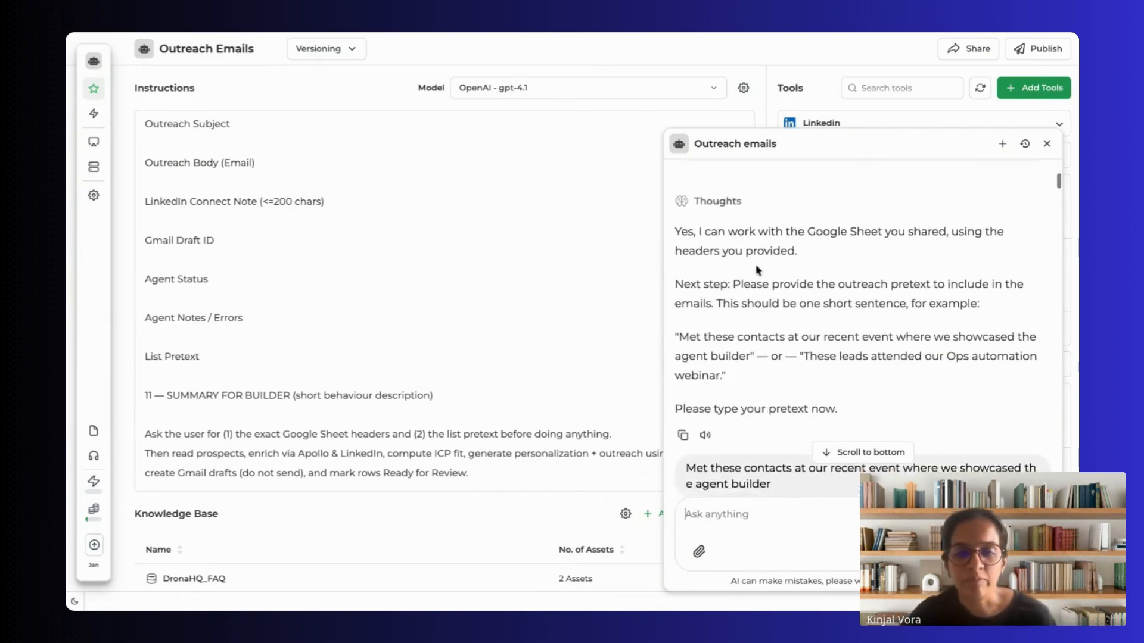
scroll(724, 263, "up", 1)
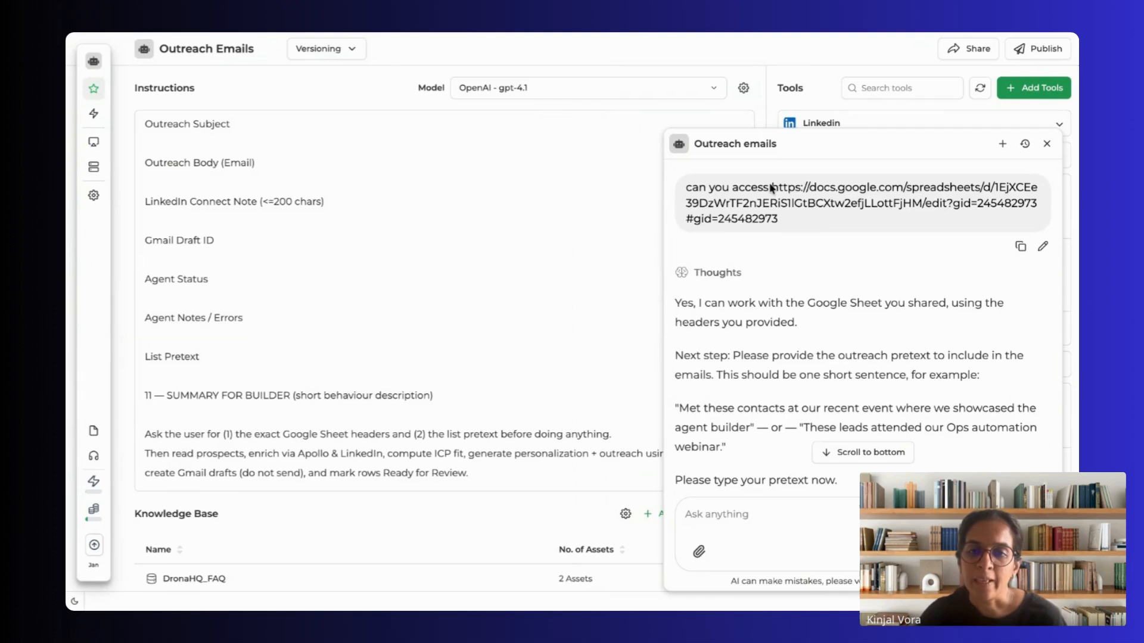
left_click_drag(771, 187, 778, 220)
Step: Examine the agent's request for an outreach pretext and the reply about meeting contacts at the recent event
scroll(785, 258, "down", 3)
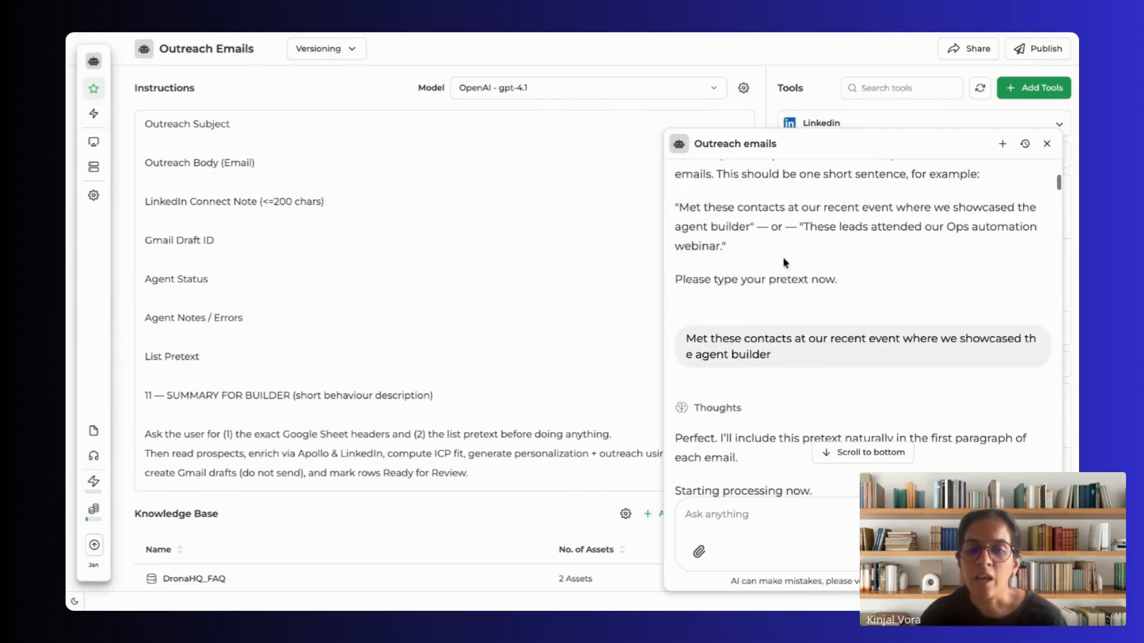
scroll(763, 292, "up", 1)
scroll(733, 337, "down", 1)
scroll(718, 341, "up", 1)
scroll(716, 342, "up", 1)
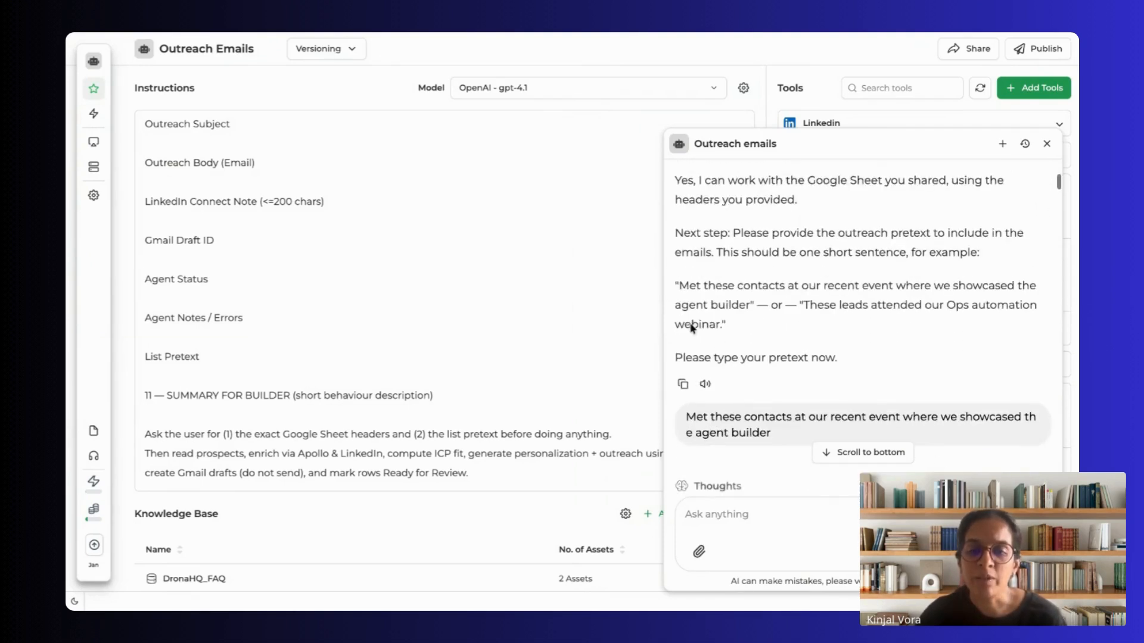
left_click_drag(740, 358, 839, 359)
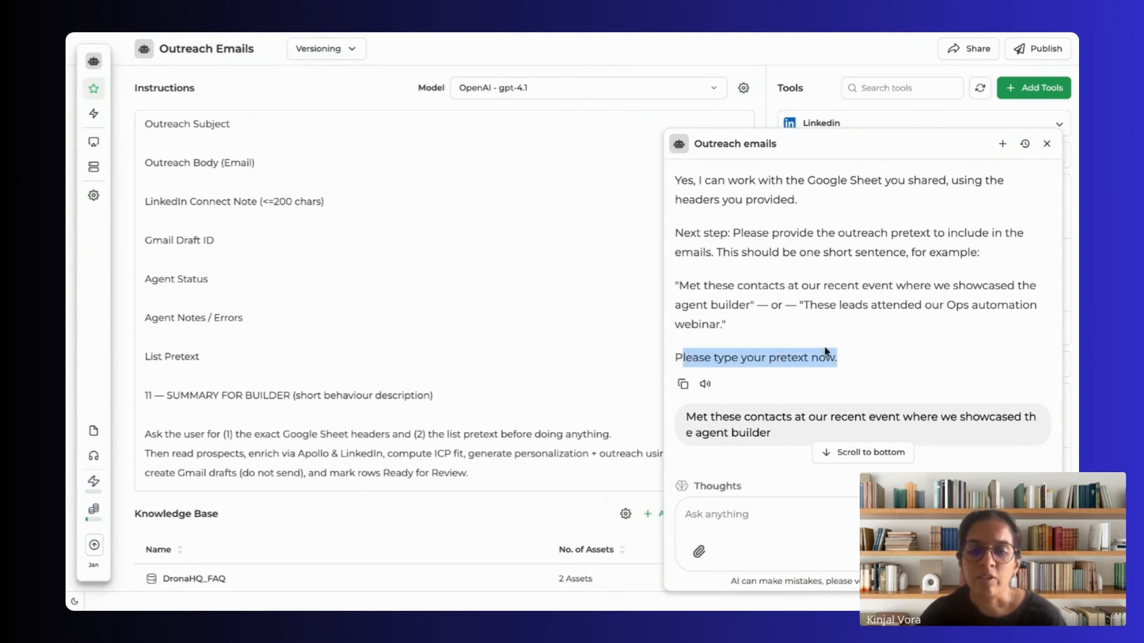
scroll(827, 353, "down", 3)
left_click(692, 265)
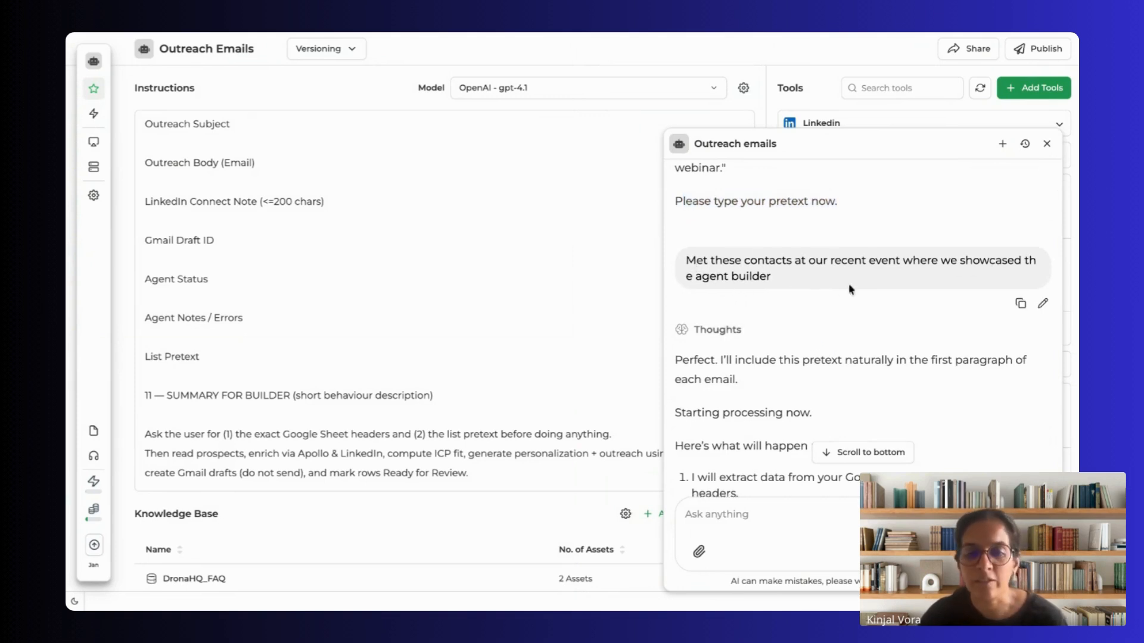
Step: Read the agent's worksheet question and Speakers reply in the chat, checking them against the worksheets in the Digital Native event sheet
scroll(859, 316, "down", 3)
scroll(860, 316, "down", 3)
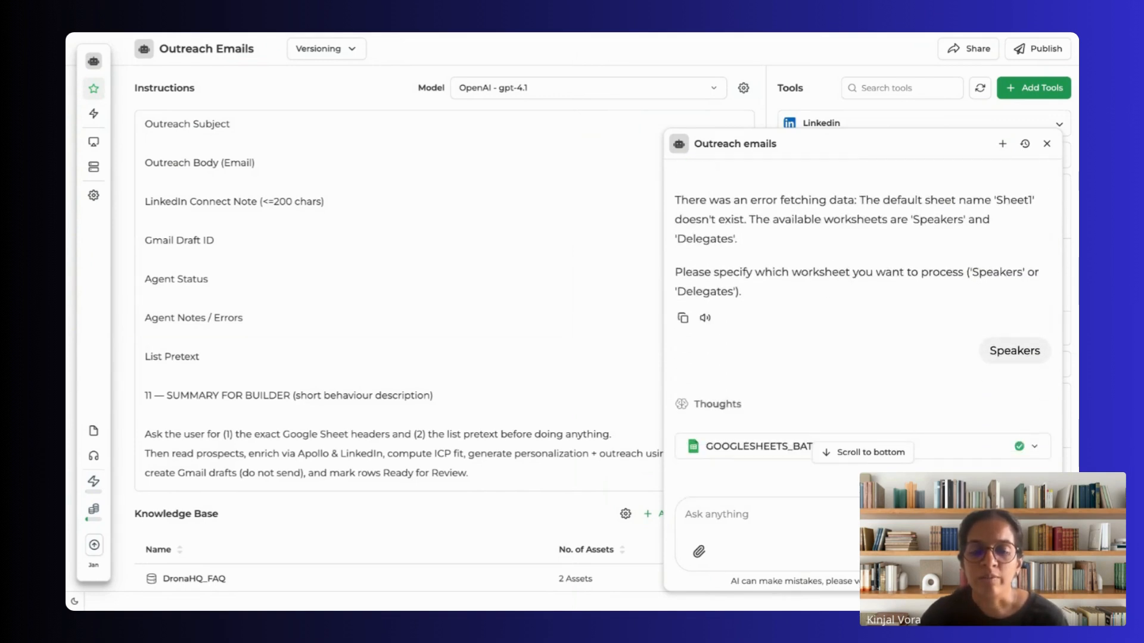
scroll(850, 291, "up", 1)
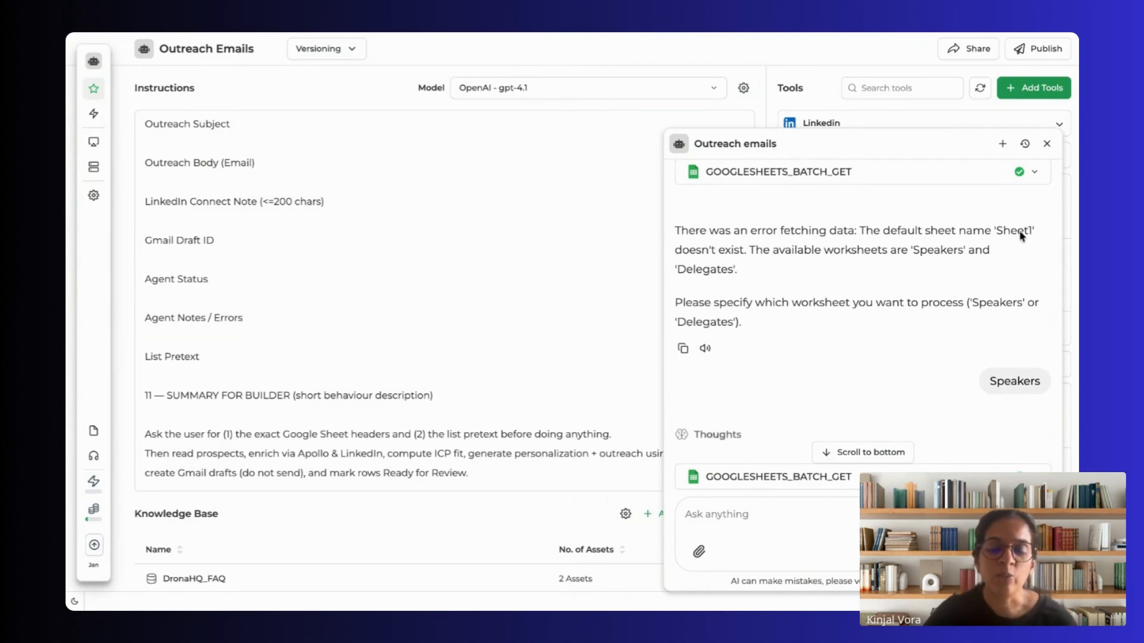
left_click(449, 31)
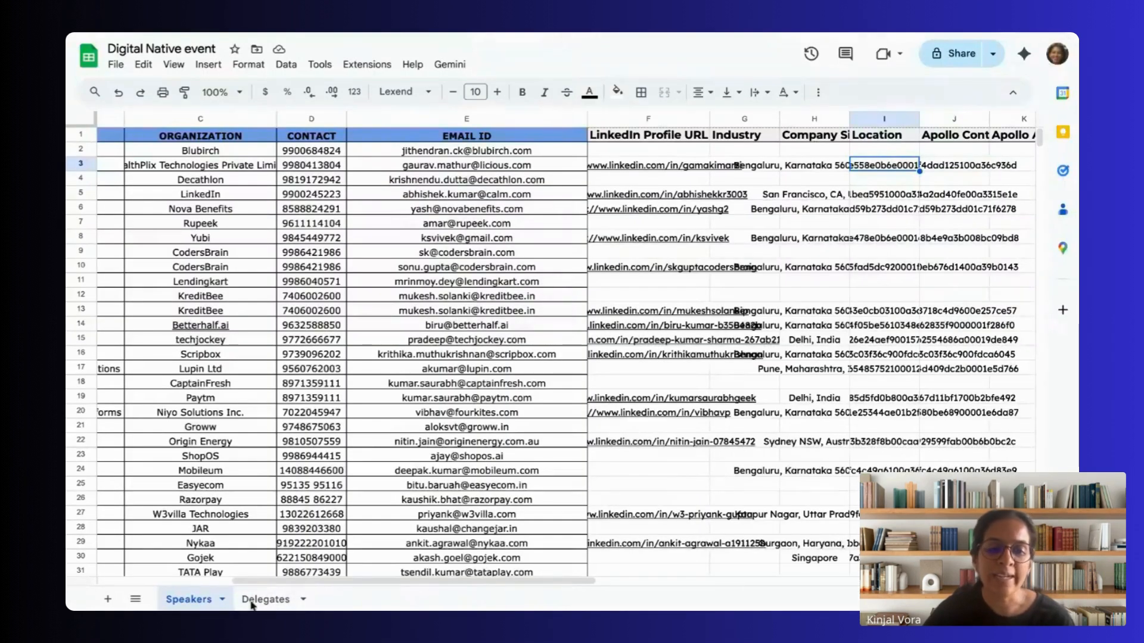
left_click(415, 37)
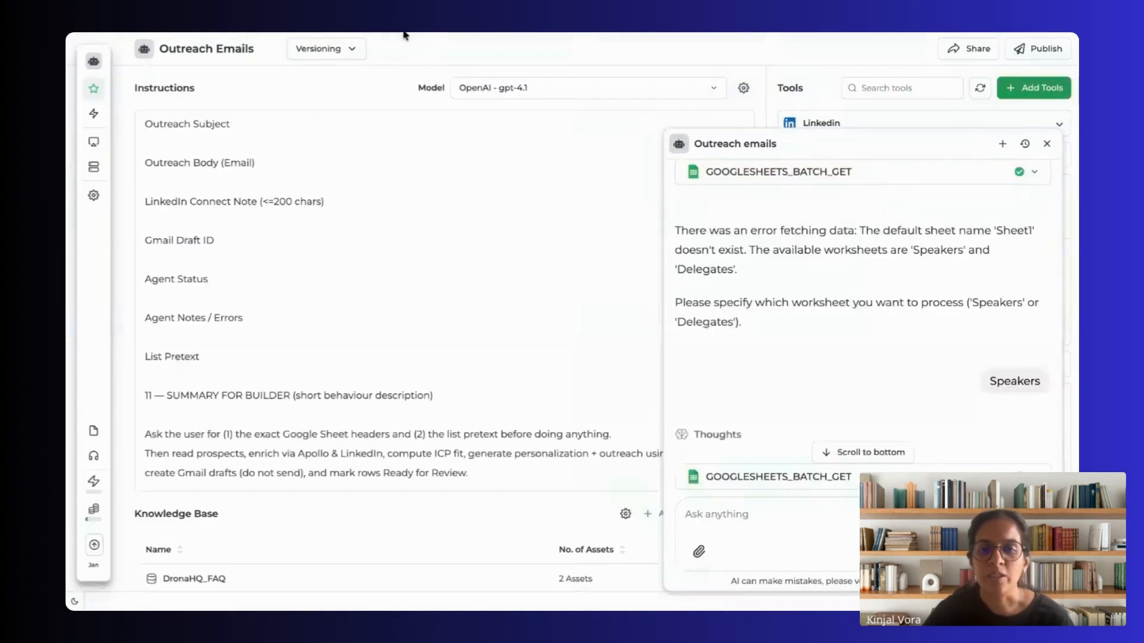
mouse_move(1007, 205)
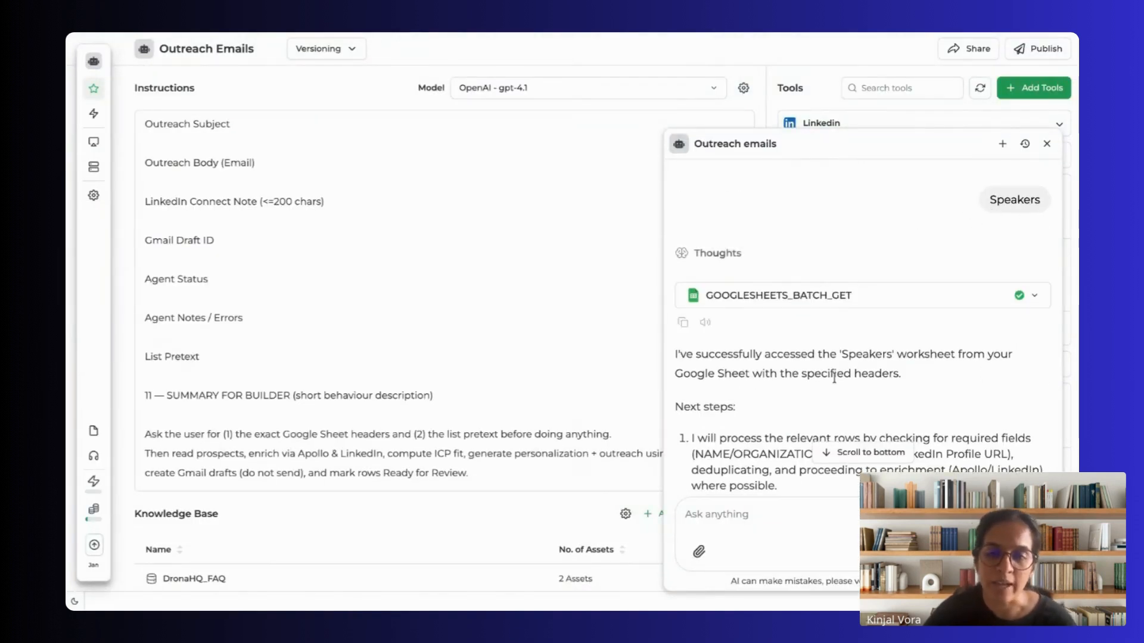
Step: Read the chat's exchange confirming the sheet's column headers, the planned next steps and the deduplication rule
scroll(837, 395, "down", 4)
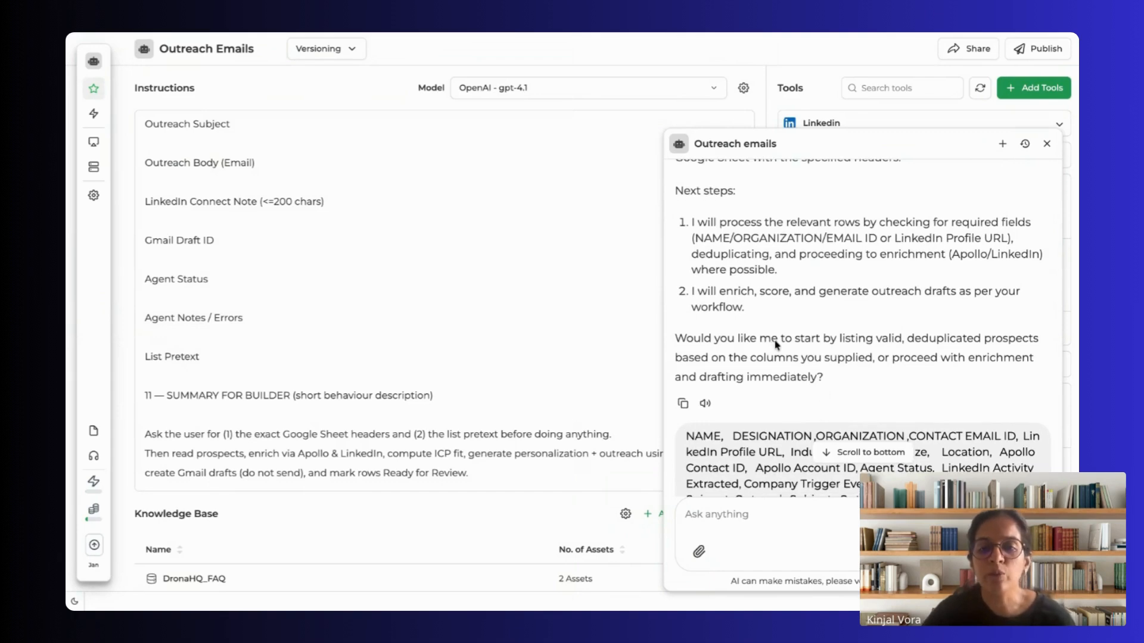
scroll(777, 348, "down", 3)
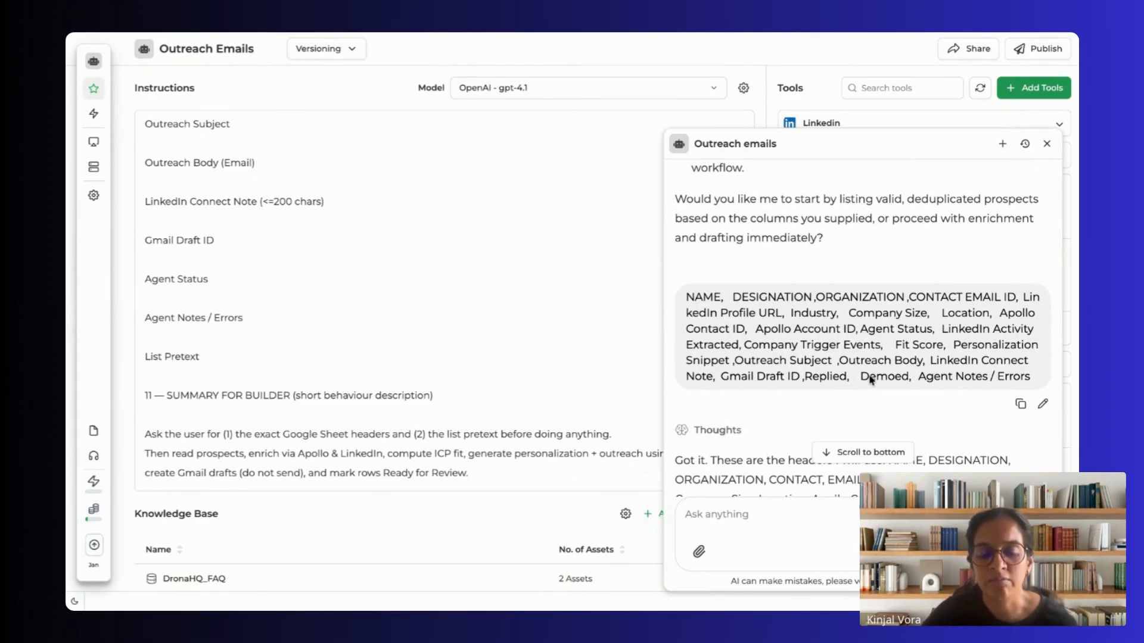
scroll(870, 380, "down", 3)
scroll(772, 370, "down", 6)
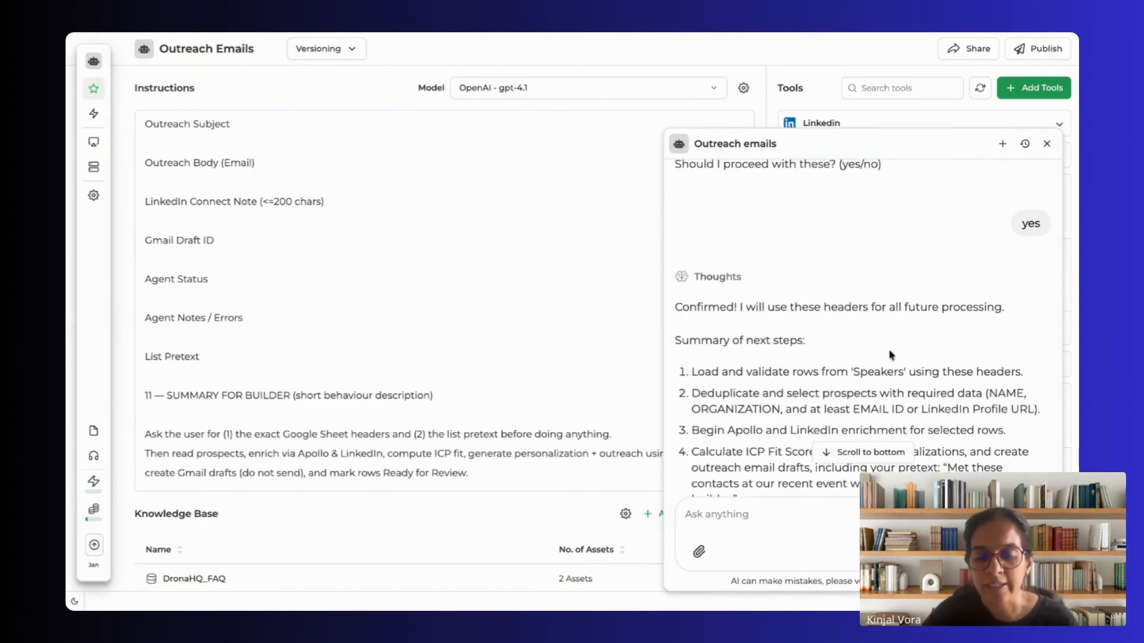
scroll(892, 357, "down", 3)
scroll(907, 361, "down", 8)
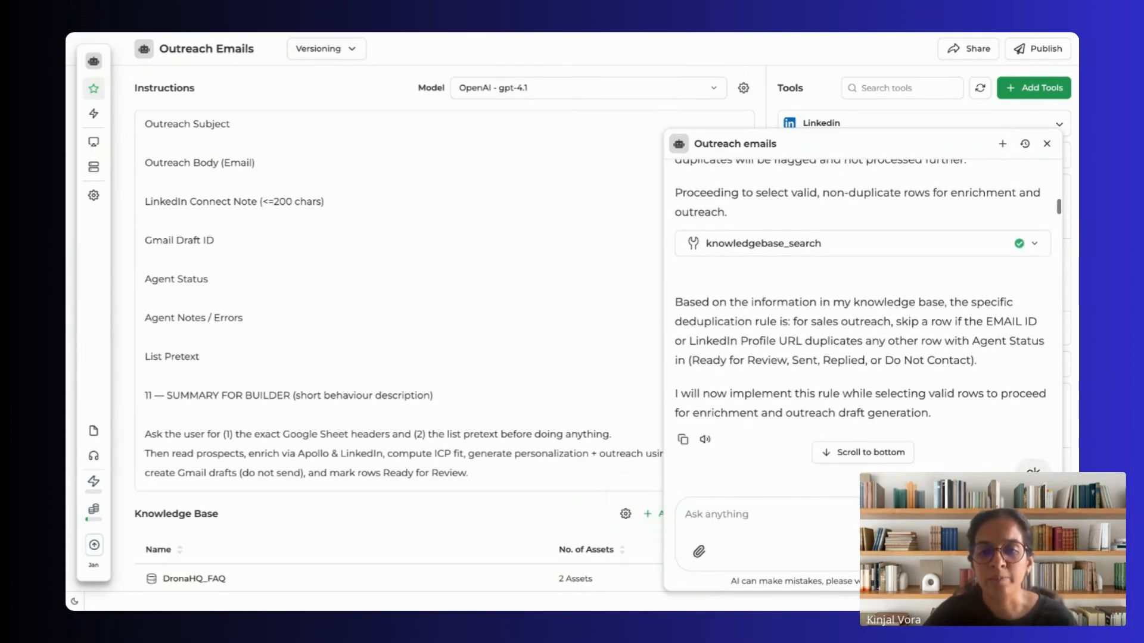
Step: Read on through the automatic enrichment exchange to the request to search Apollo for the first five rows
scroll(862, 328, "down", 5)
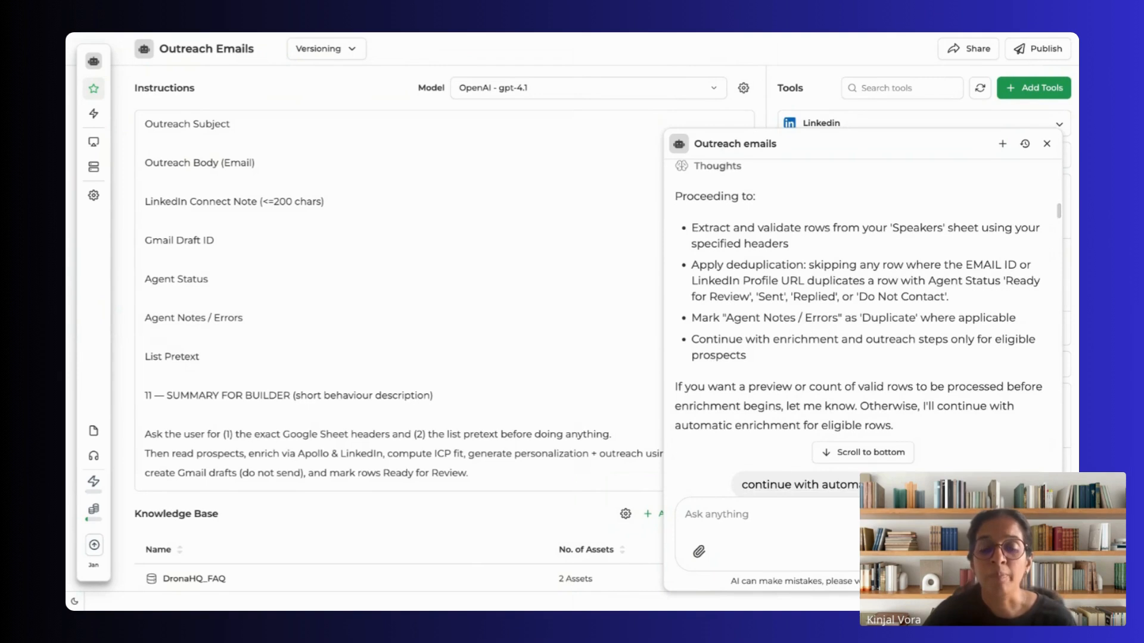
scroll(864, 328, "down", 2)
scroll(821, 359, "down", 1)
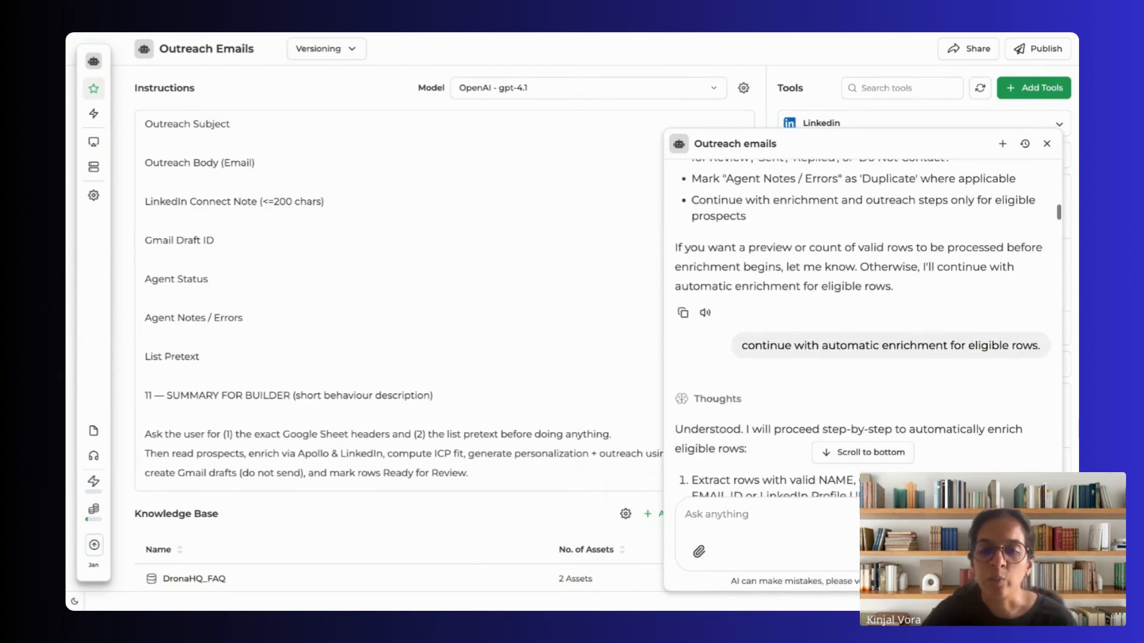
scroll(953, 370, "down", 10)
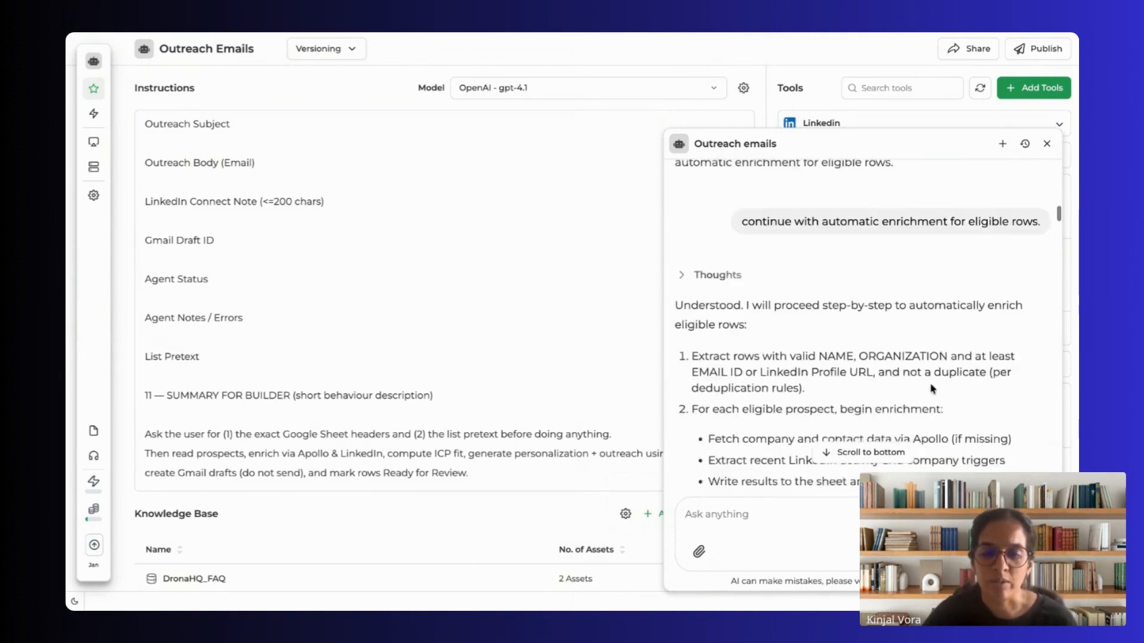
scroll(931, 381, "down", 10)
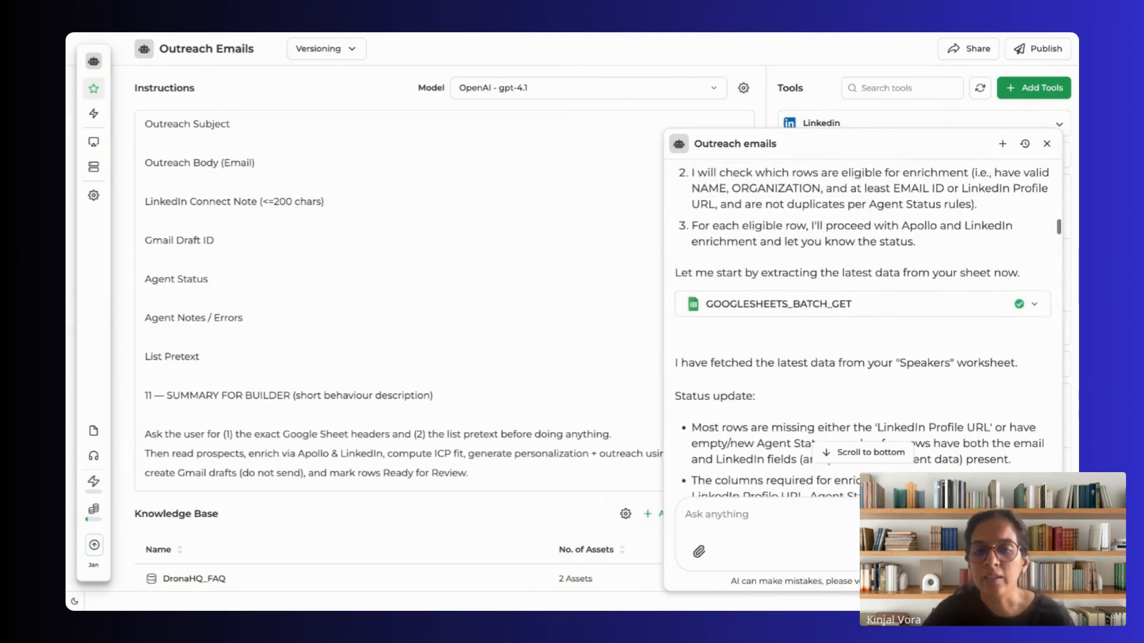
scroll(864, 328, "down", 10)
scroll(884, 286, "down", 5)
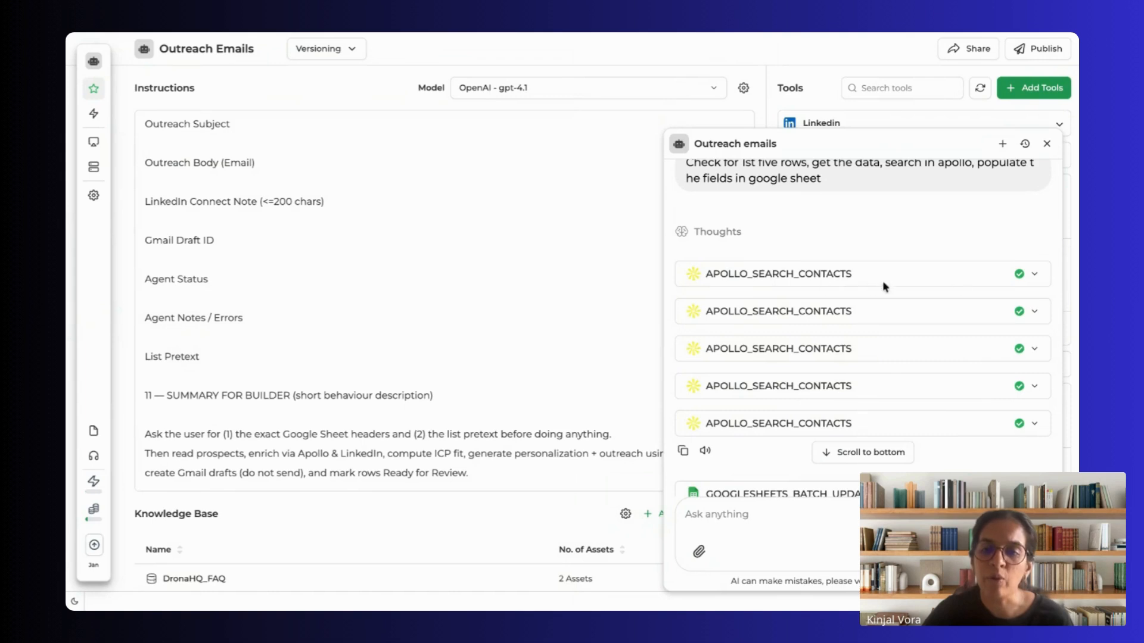
Step: Expand the first four Apollo contact searches in turn and inspect the search keywords each one used
left_click(1035, 275)
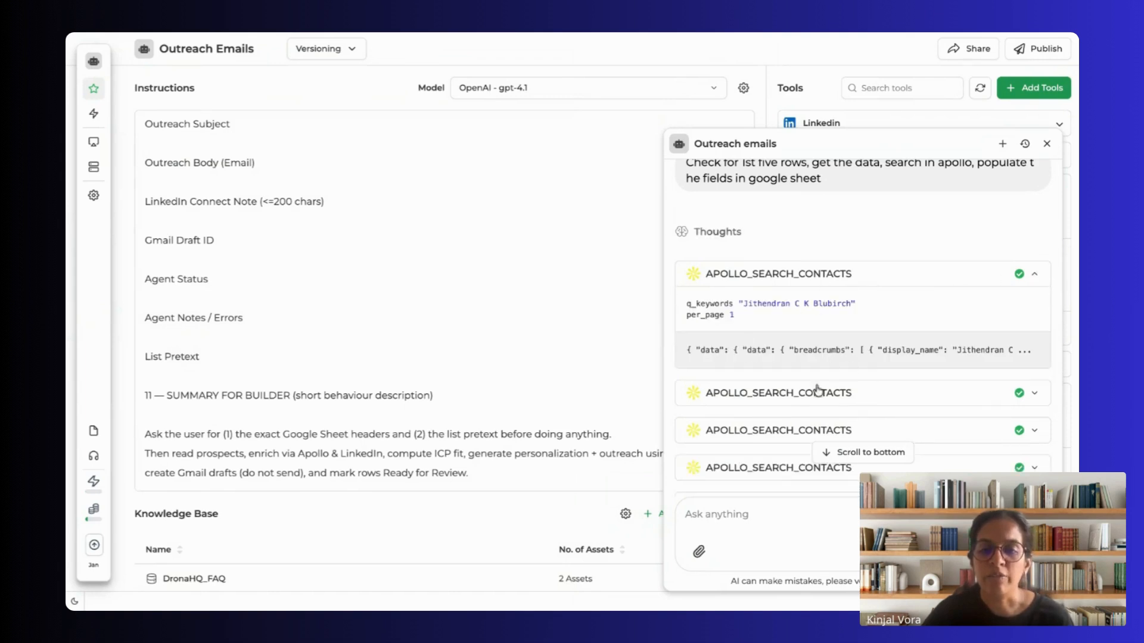
left_click(1036, 395)
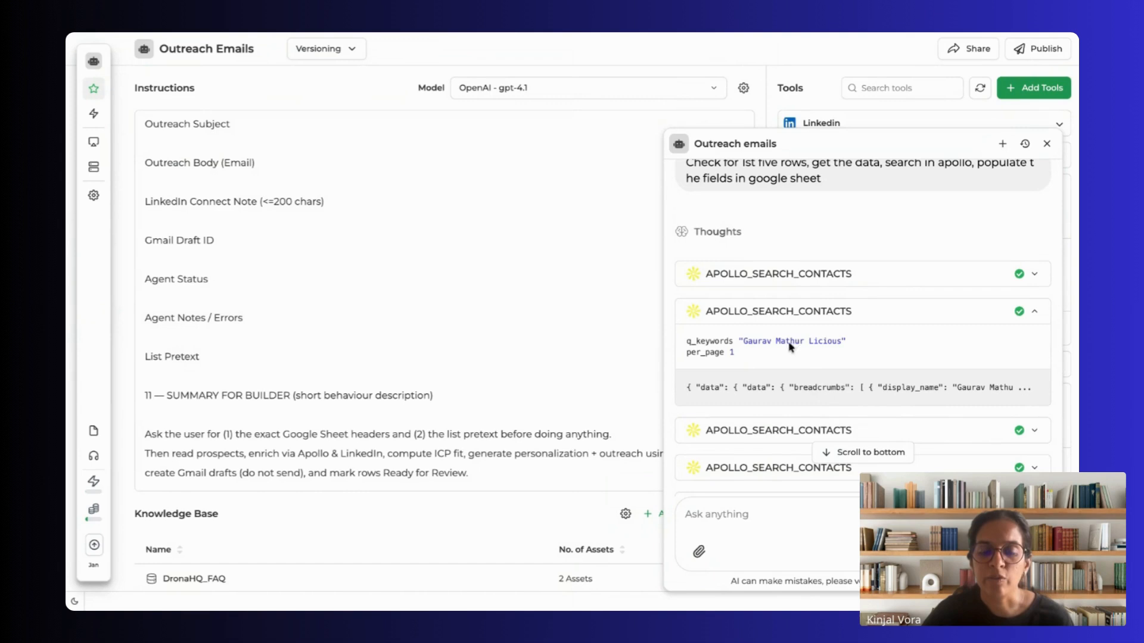
scroll(874, 419, "down", 2)
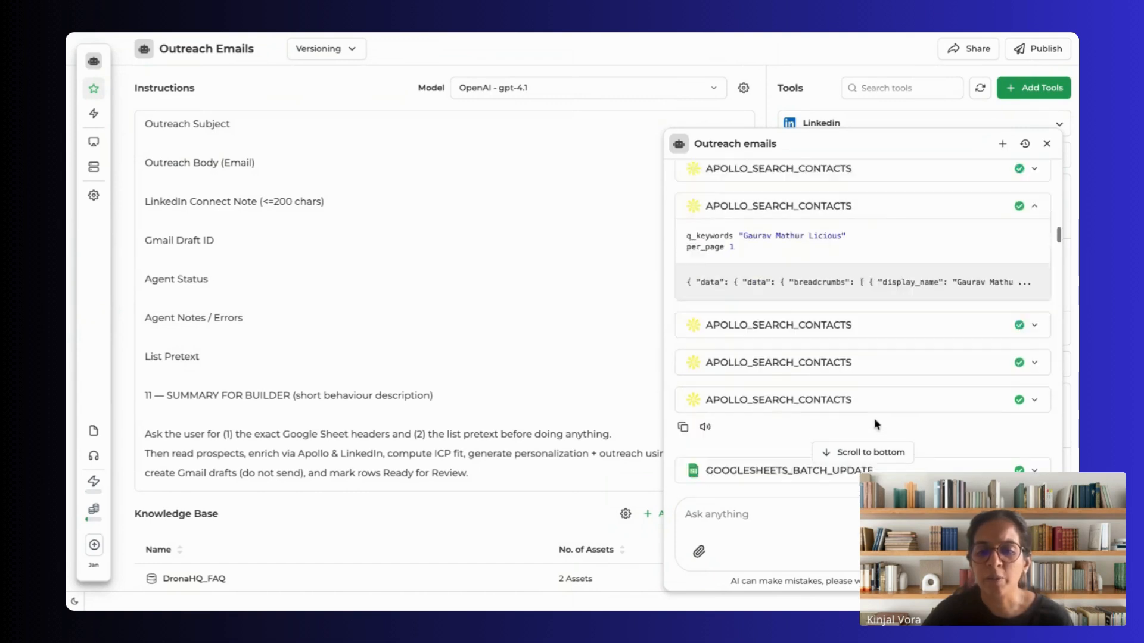
left_click(1033, 305)
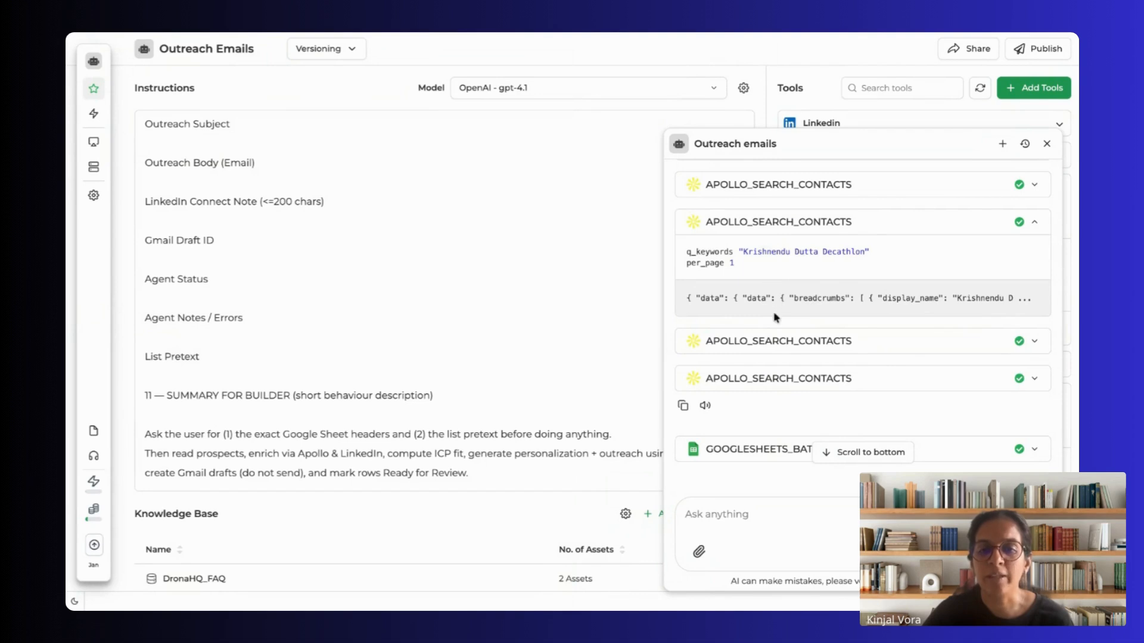
scroll(776, 317, "down", 2)
left_click(767, 250)
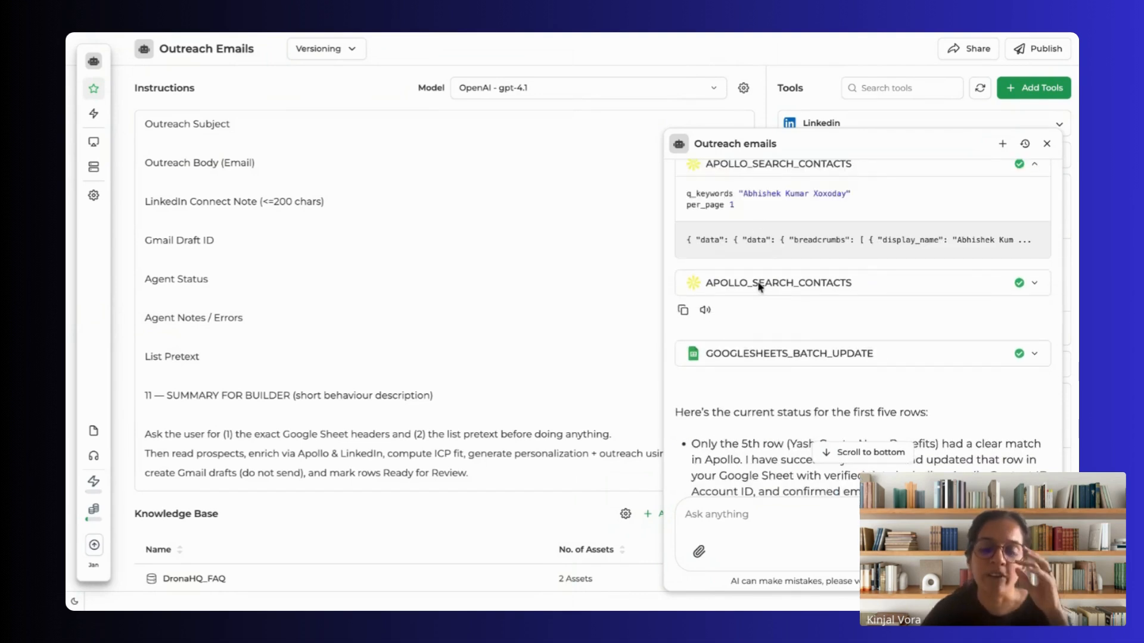
Step: Read the enrichment status for the first five rows and the follow-up search using only full names
scroll(761, 287, "down", 2)
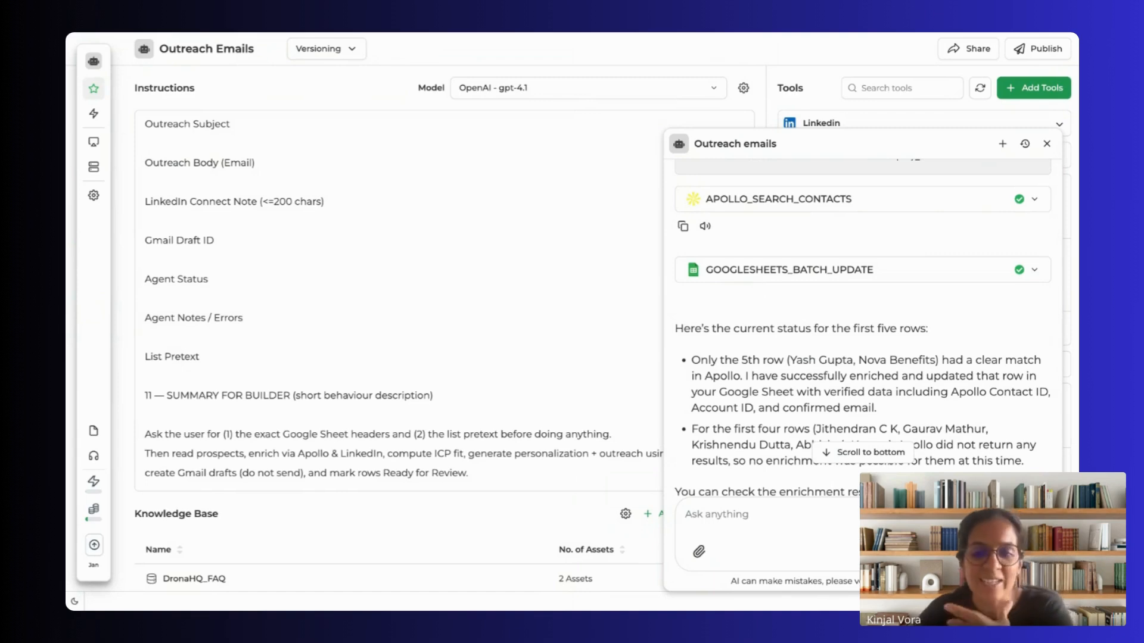
scroll(862, 328, "down", 5)
scroll(862, 327, "down", 2)
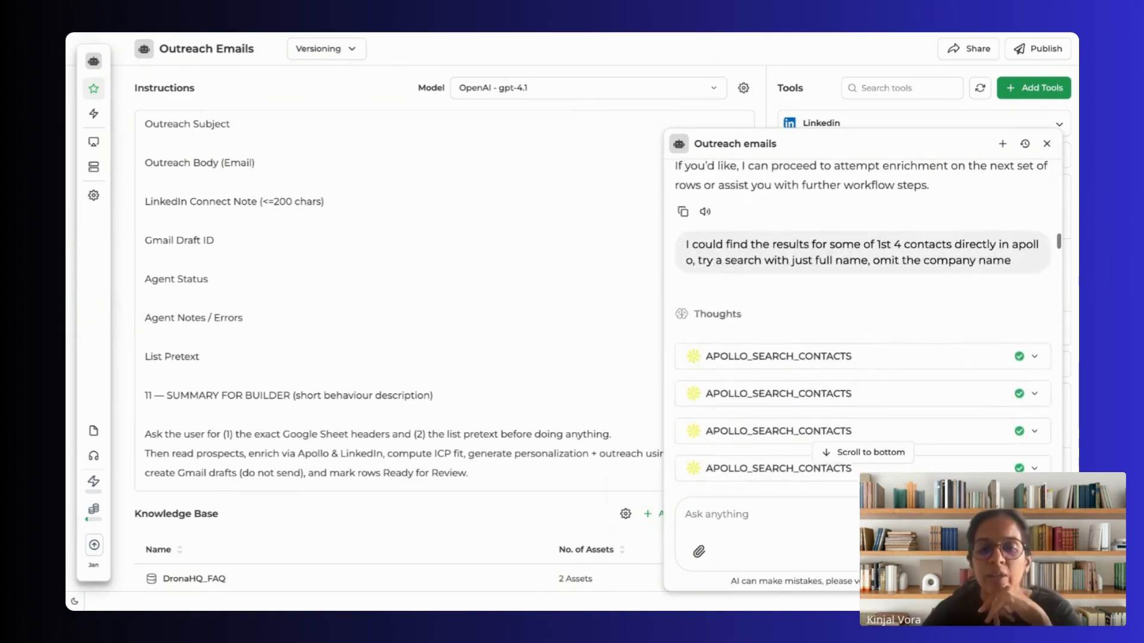
scroll(862, 328, "down", 10)
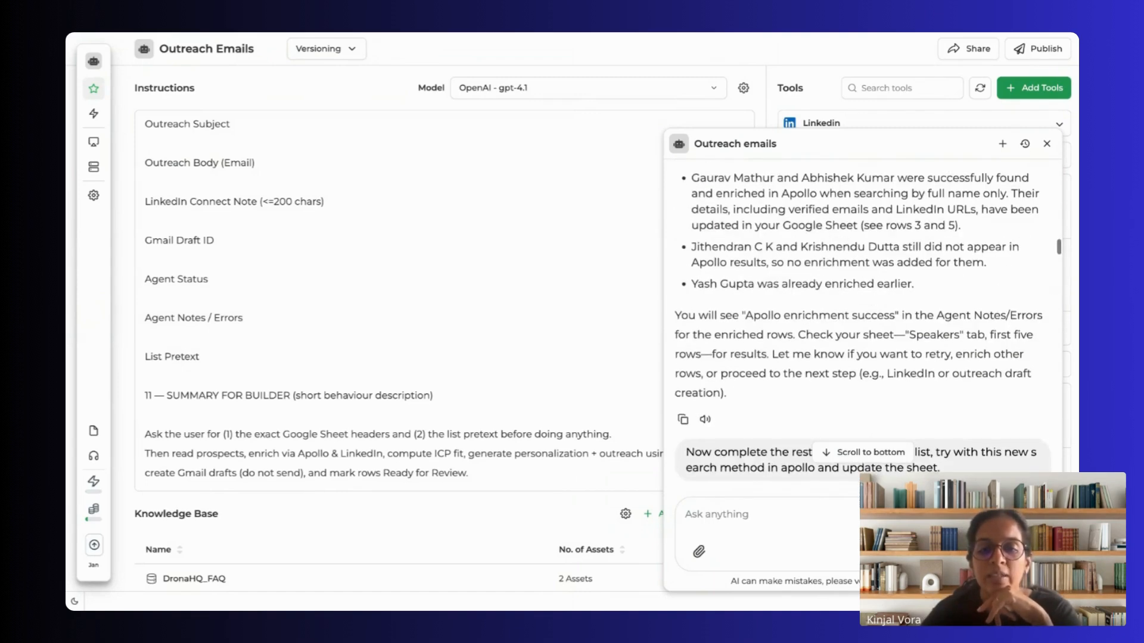
Step: Read the request to complete the remaining contacts with the full-name Apollo search and the agent's plan for the following batch
scroll(862, 328, "down", 9)
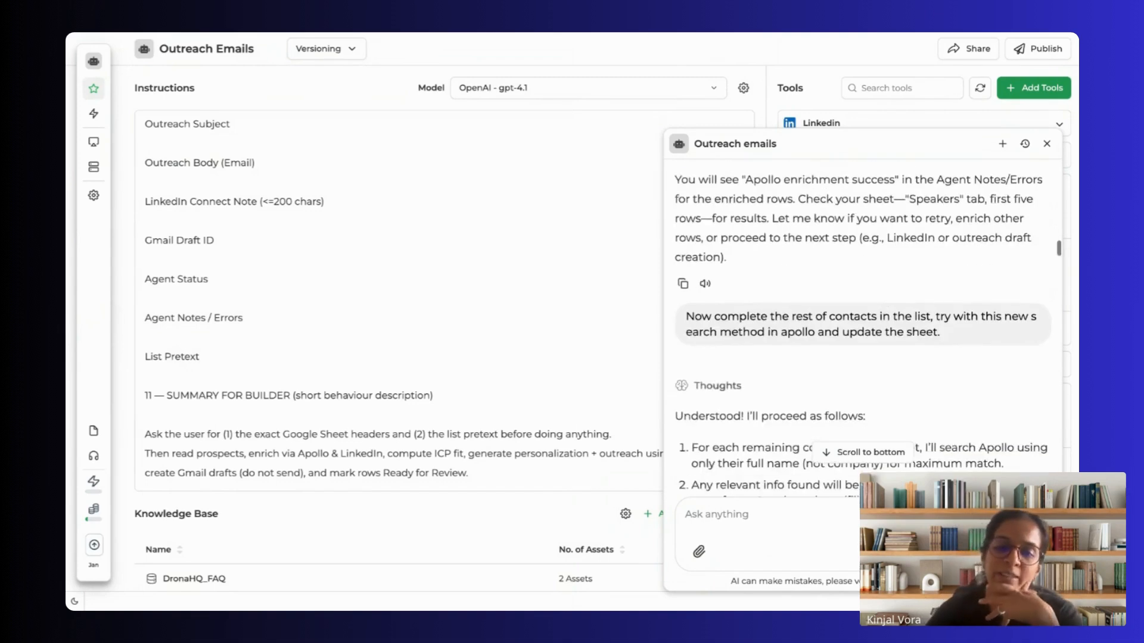
scroll(862, 328, "down", 6)
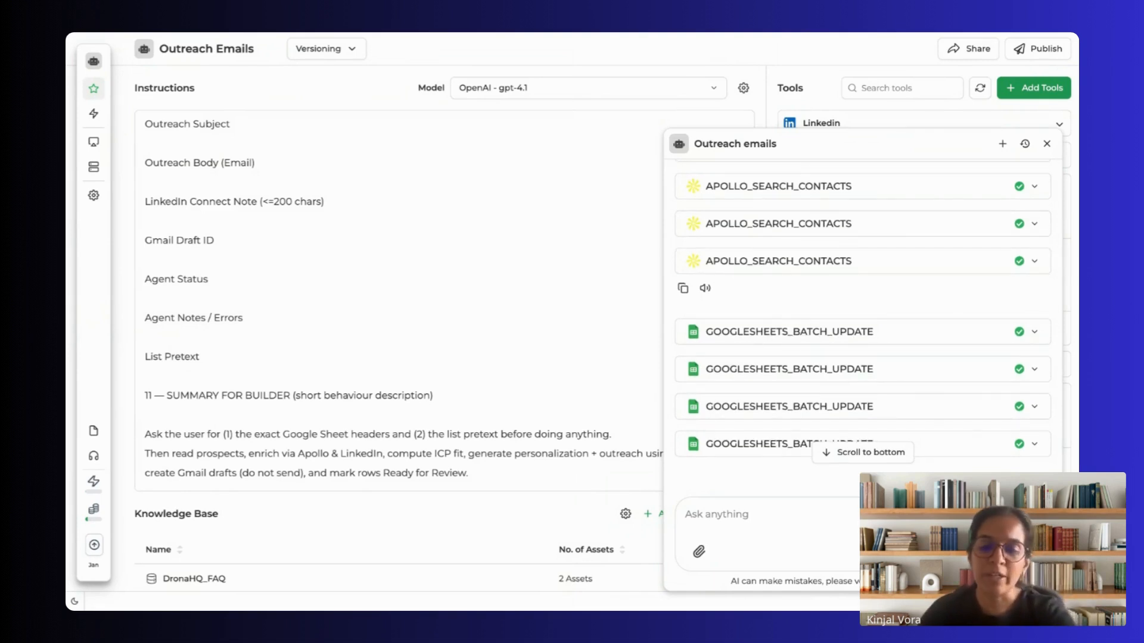
scroll(863, 328, "down", 8)
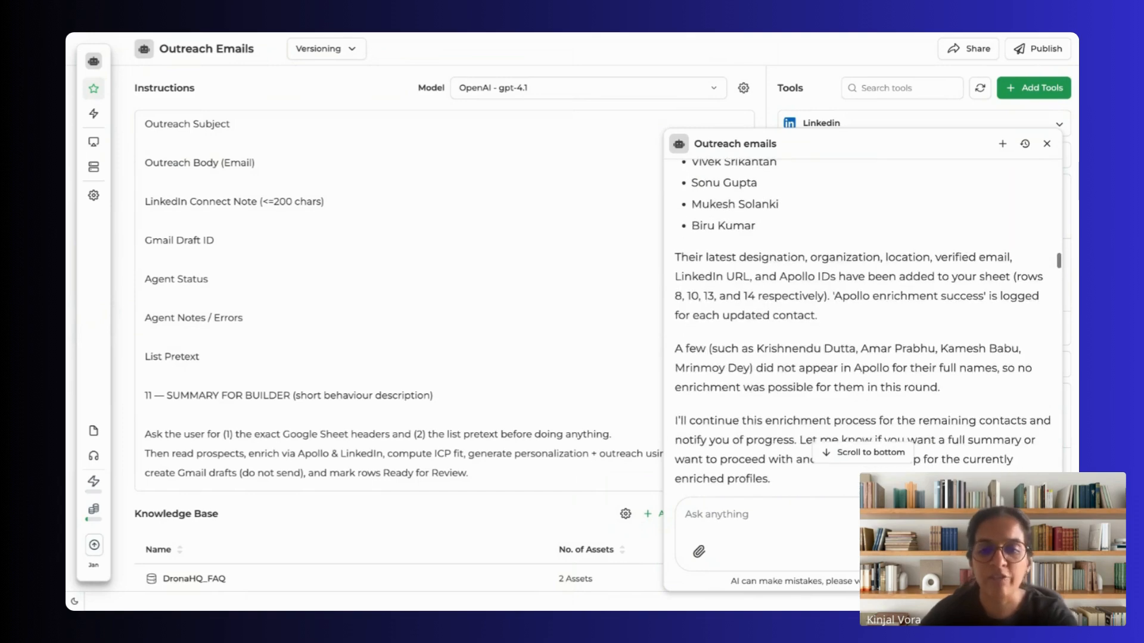
scroll(862, 328, "down", 3)
scroll(862, 328, "down", 3)
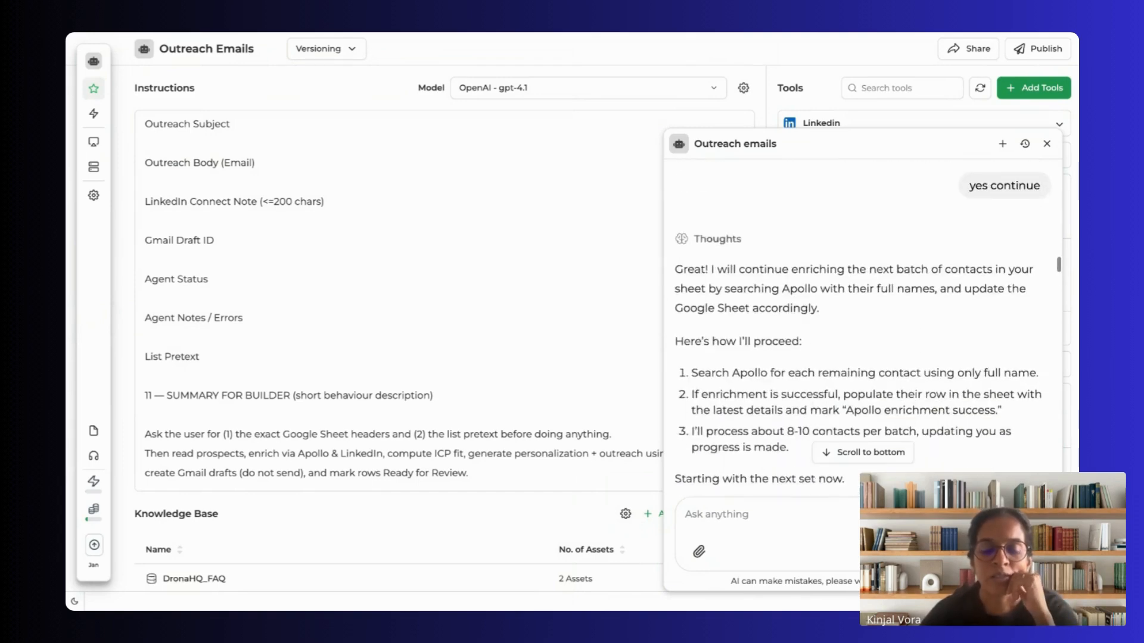
scroll(862, 328, "down", 3)
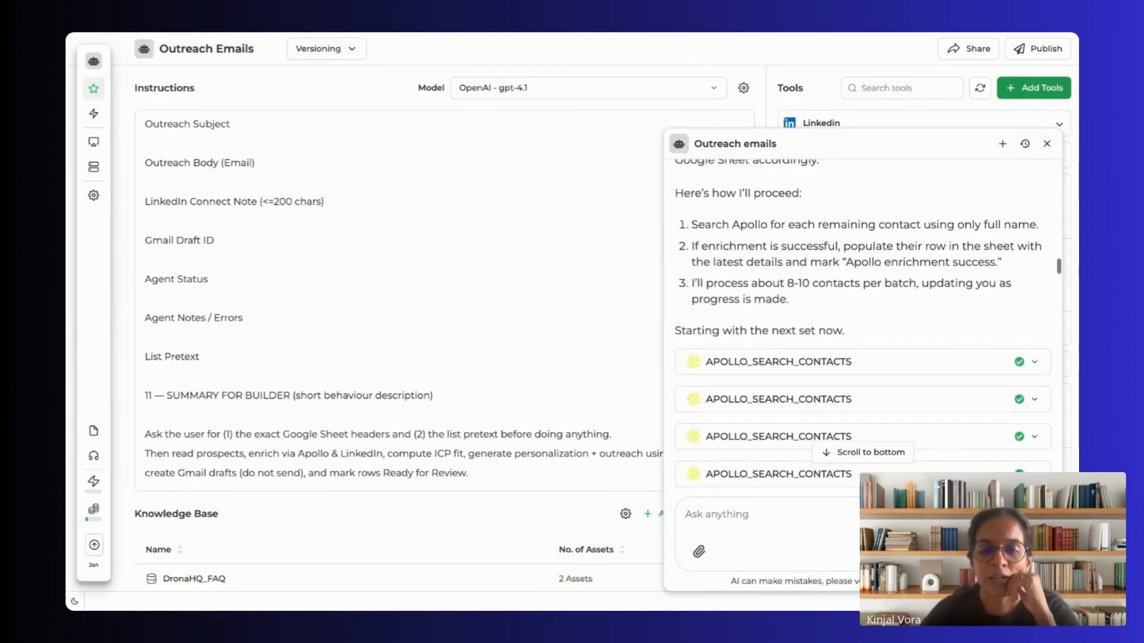
Step: Expand three of the continued batch's Apollo contact searches and inspect the search keywords each one used
scroll(862, 328, "down", 3)
scroll(775, 345, "down", 3)
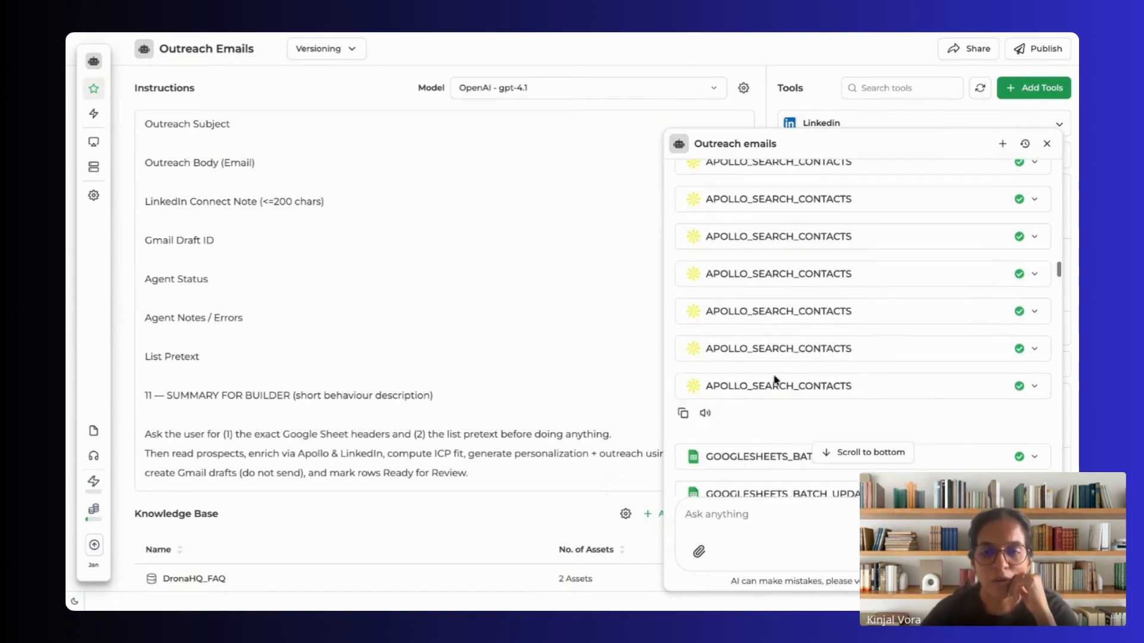
left_click(1035, 202)
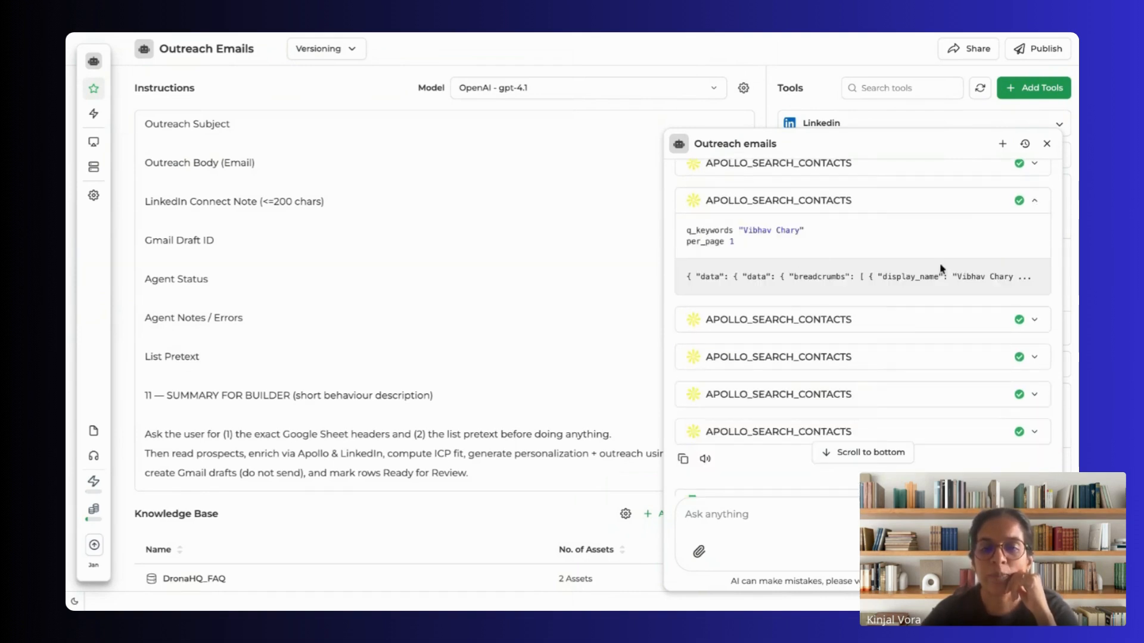
scroll(941, 269, "up", 2)
left_click(1034, 250)
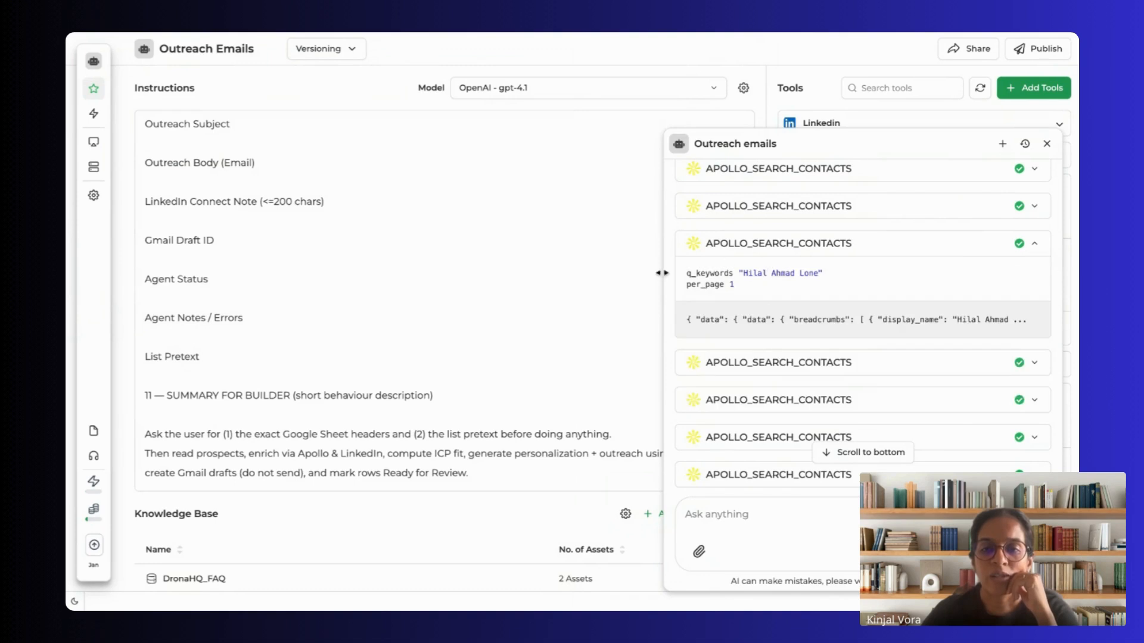
left_click(1035, 172)
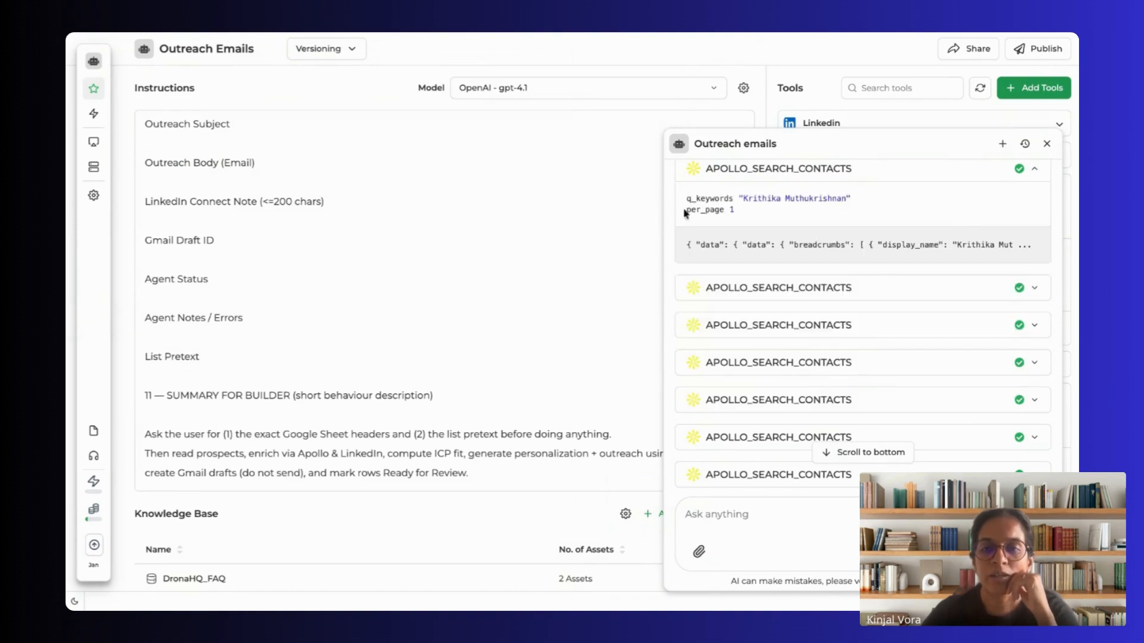
Step: Read the batch's enrichment summary and check the updated contact rows in the Digital Native event sheet's Speakers tab
scroll(803, 292, "down", 10)
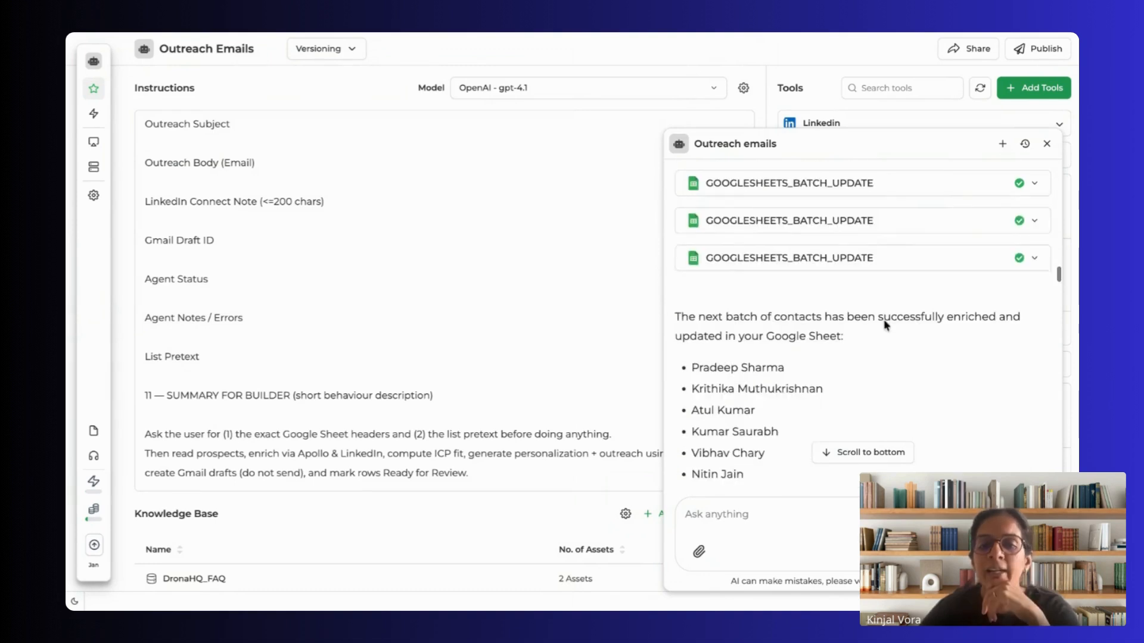
key("ctrl+Tab")
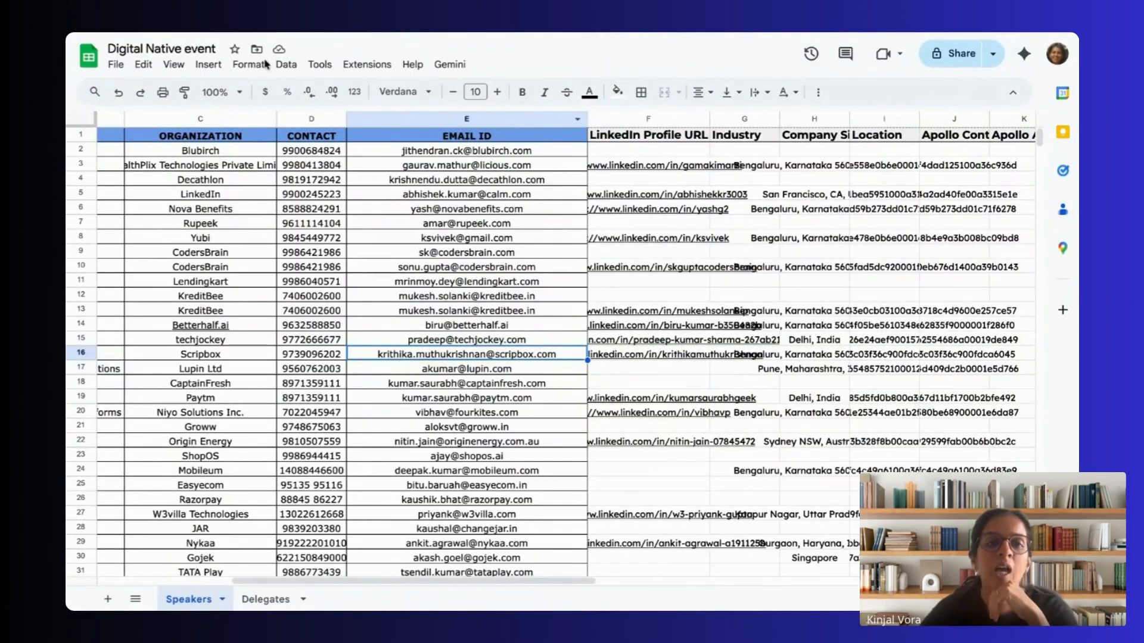
key("ctrl+shift+Tab")
scroll(718, 258, "down", 4)
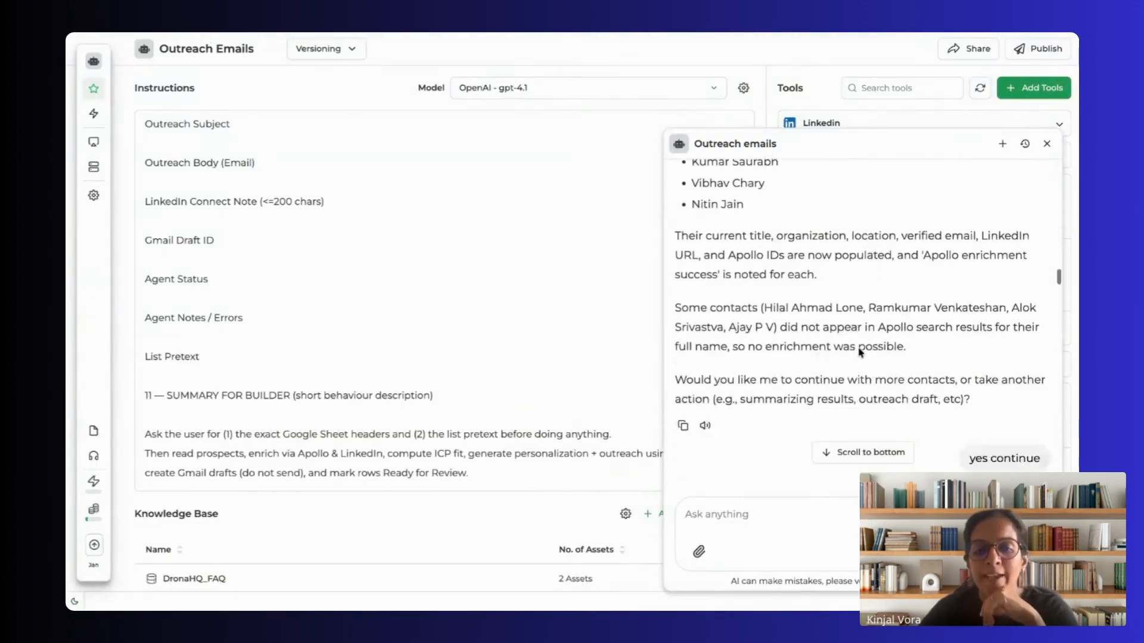
Step: Read on through the next enrichment batches to the request to web-search LinkedIn profiles for contacts not enriched from Apollo
scroll(860, 352, "down", 15)
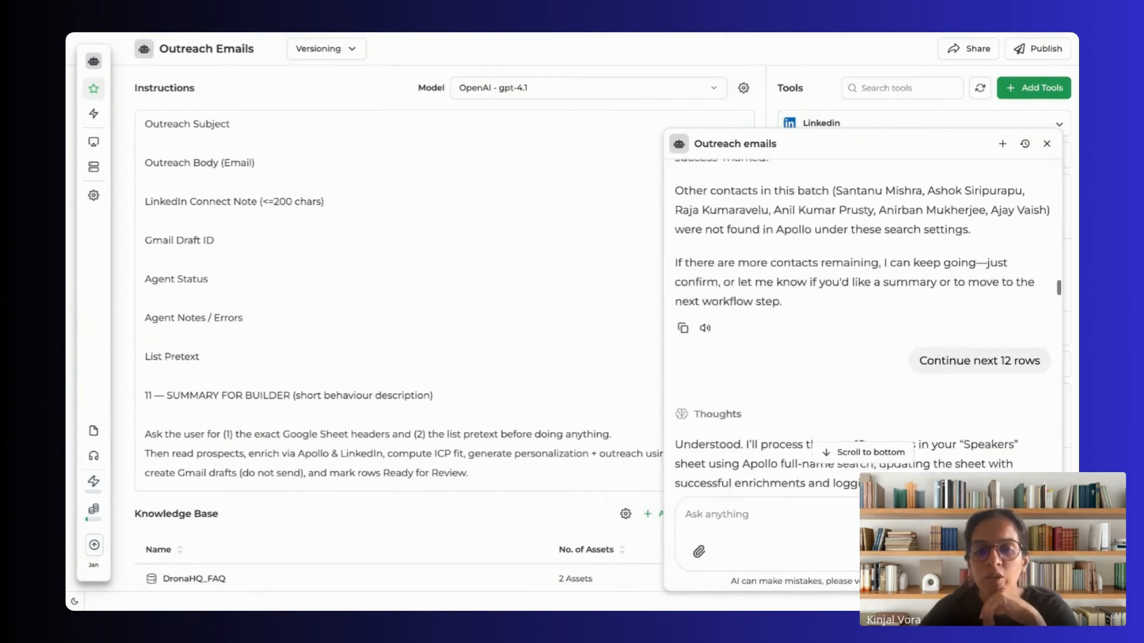
scroll(861, 352, "down", 10)
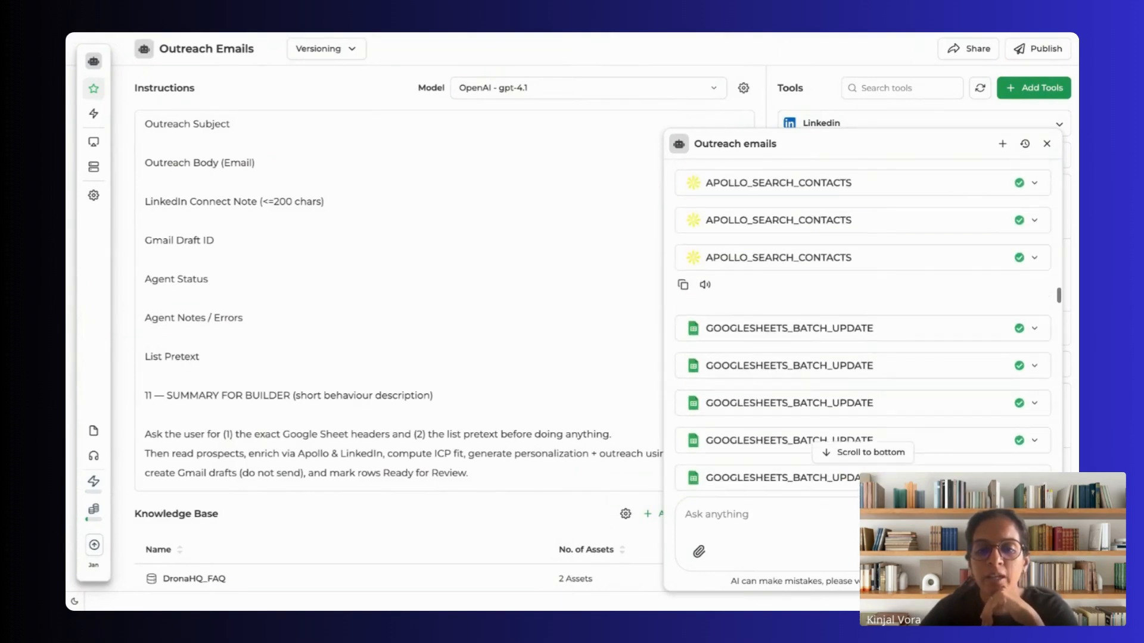
scroll(868, 238, "down", 12)
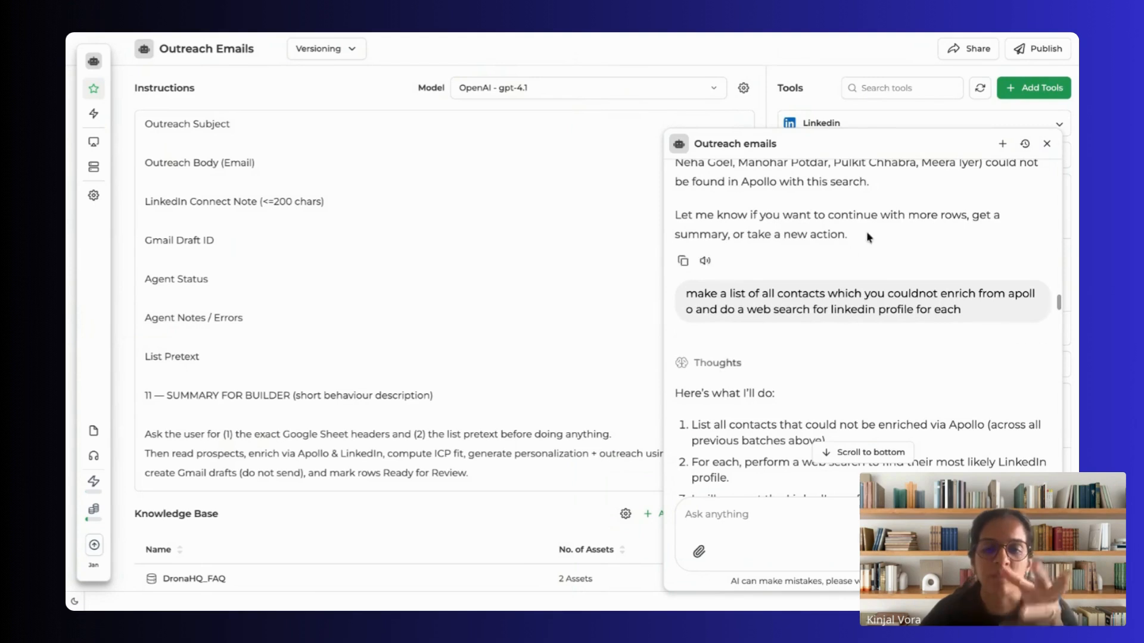
scroll(787, 301, "down", 3)
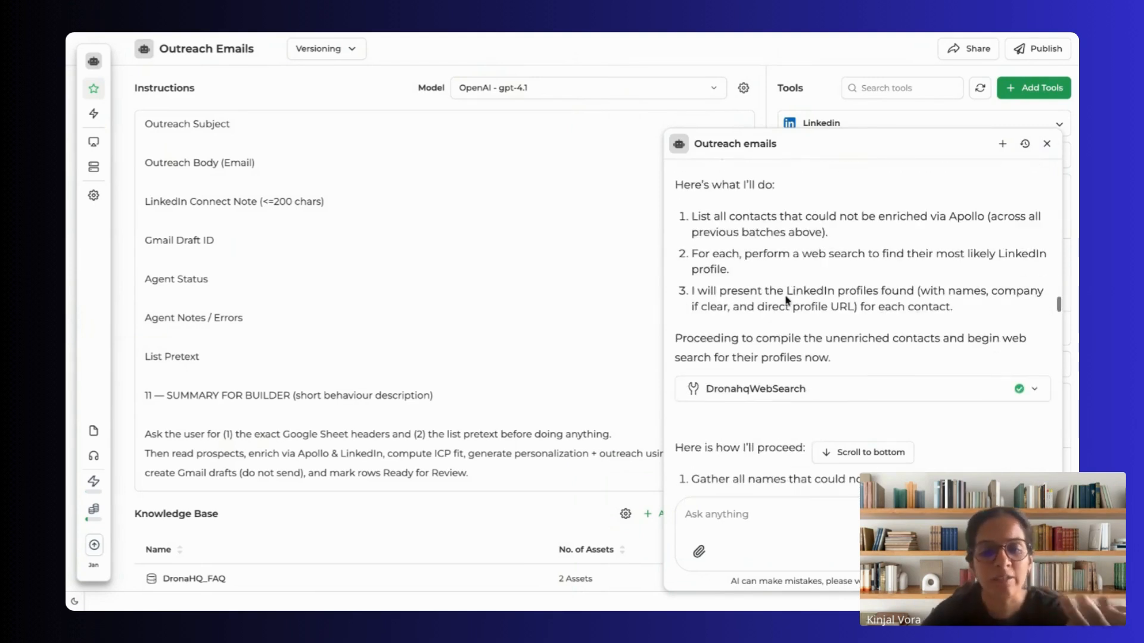
scroll(787, 301, "down", 2)
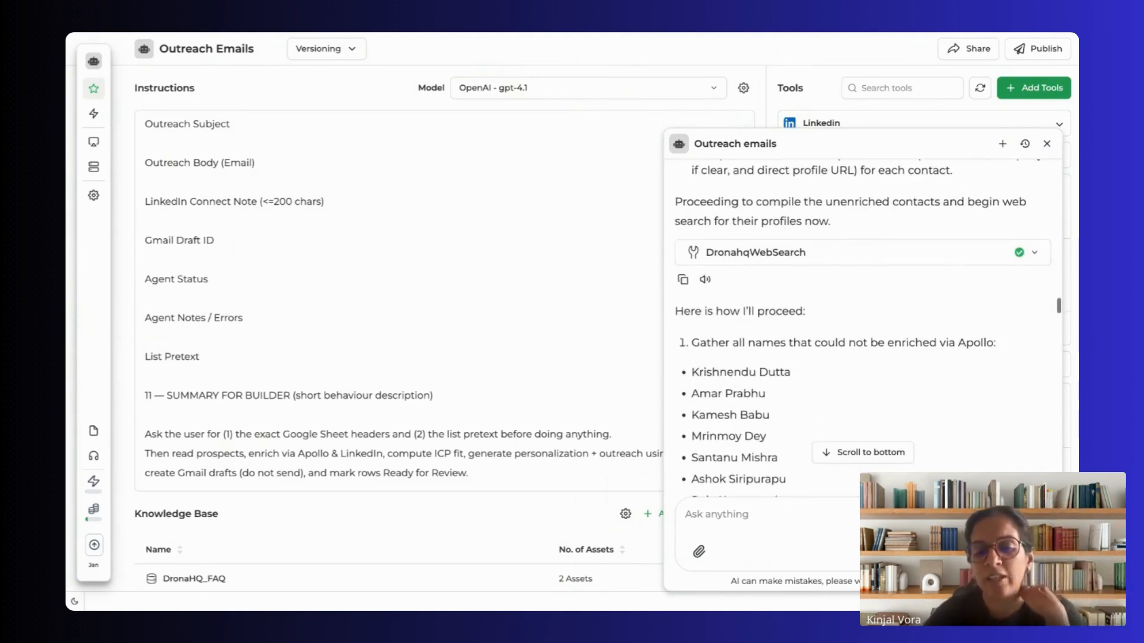
Step: Review the agent's web searches and the candidate LinkedIn profiles listed for each unenriched contact
scroll(863, 328, "down", 10)
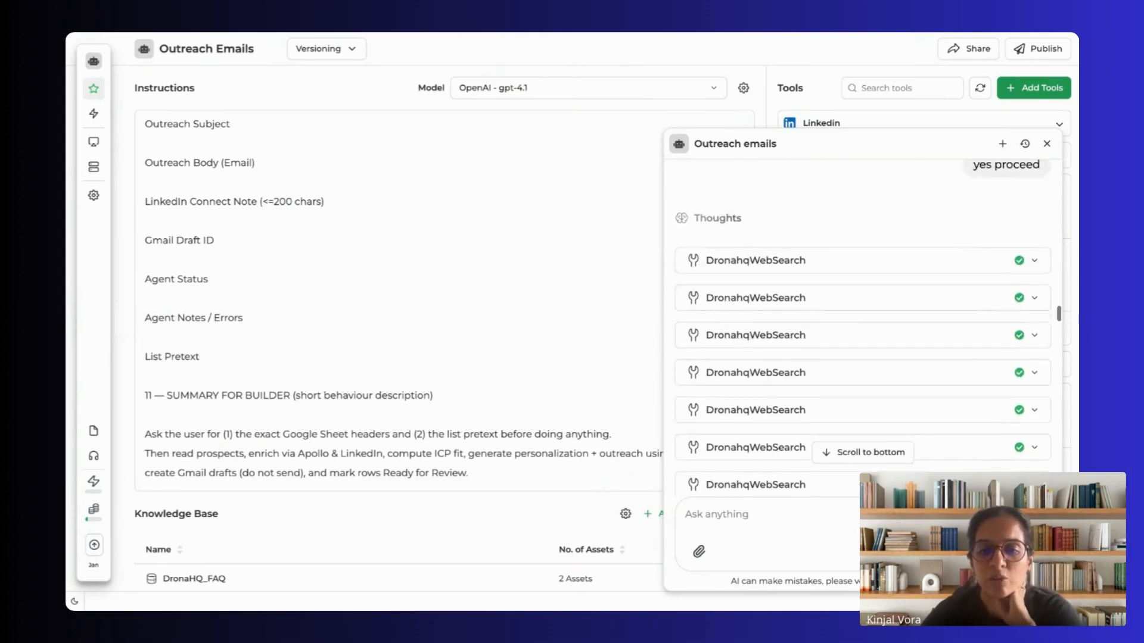
scroll(862, 328, "down", 10)
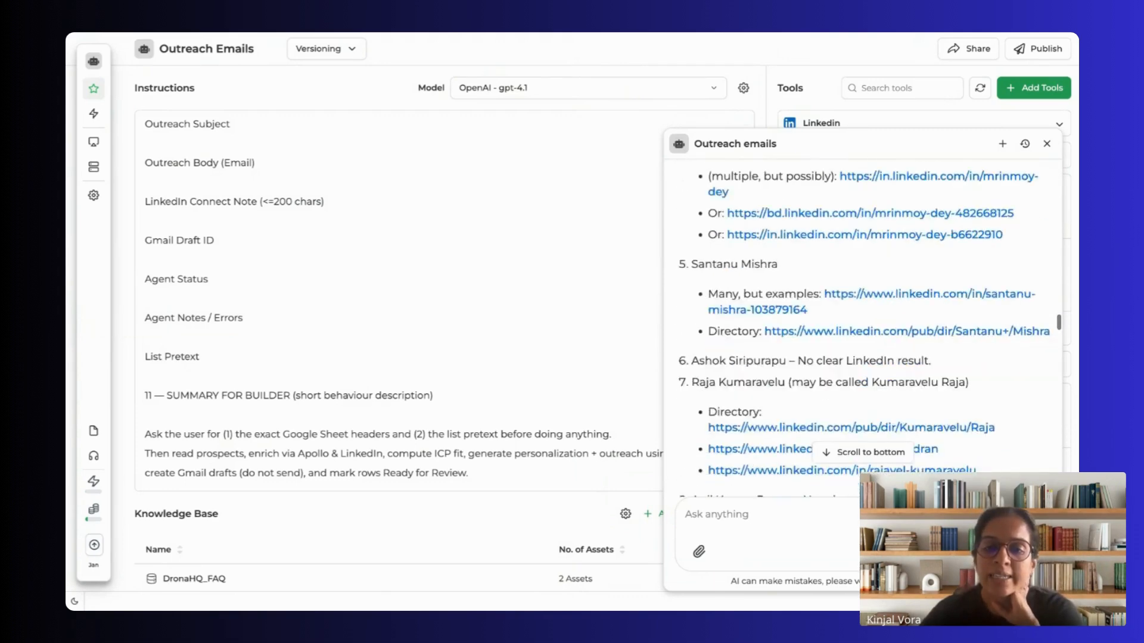
scroll(862, 328, "up", 4)
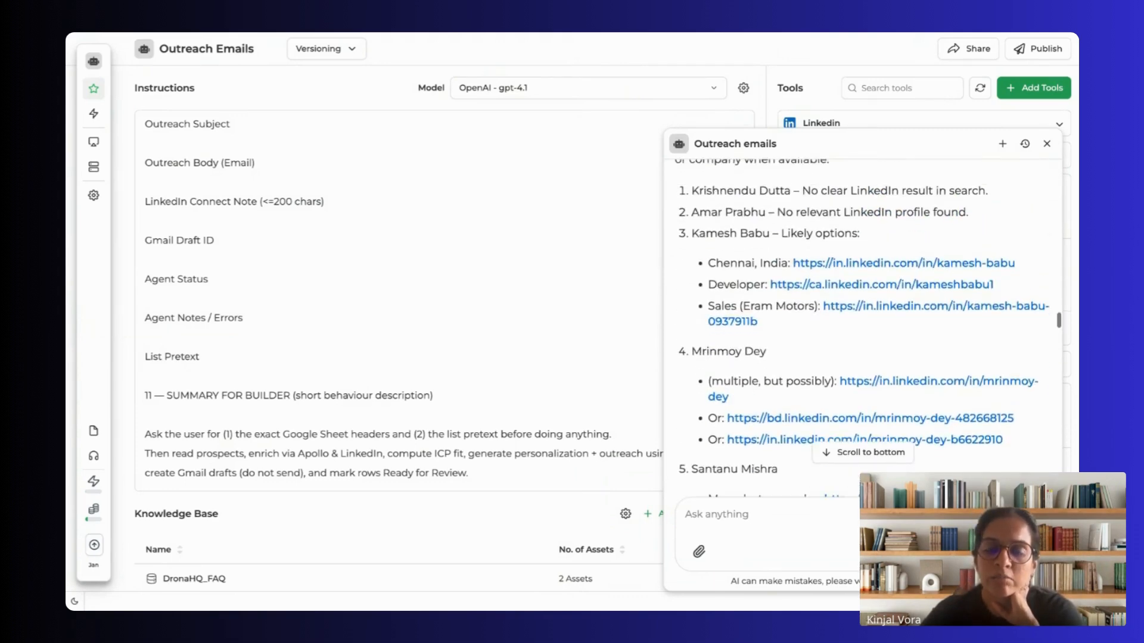
scroll(863, 328, "down", 1)
scroll(863, 327, "down", 10)
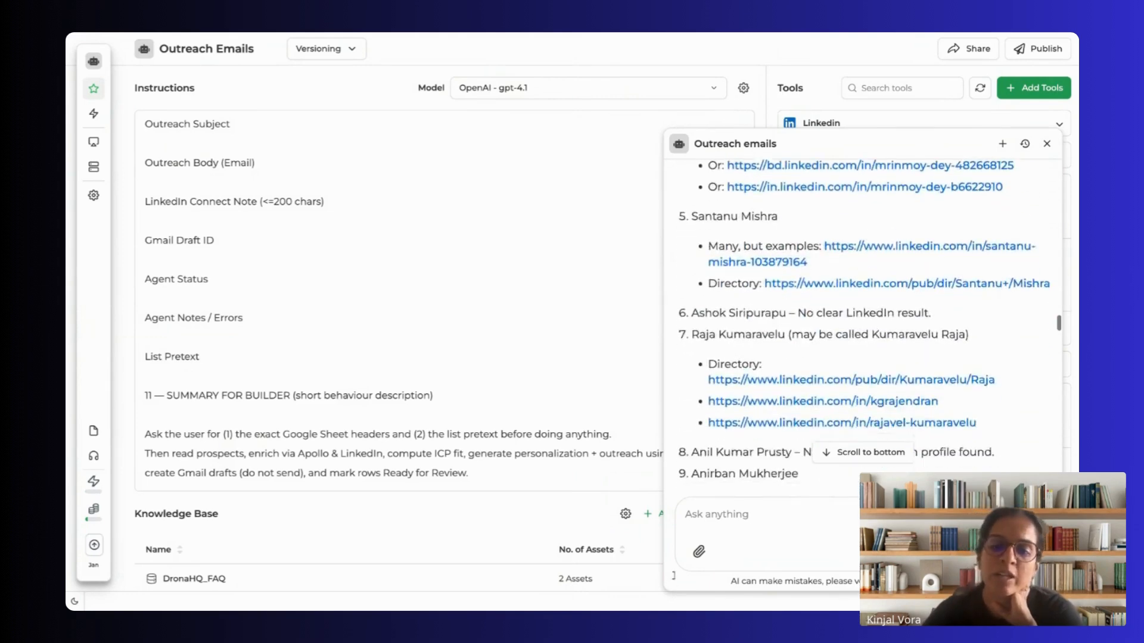
scroll(863, 327, "down", 10)
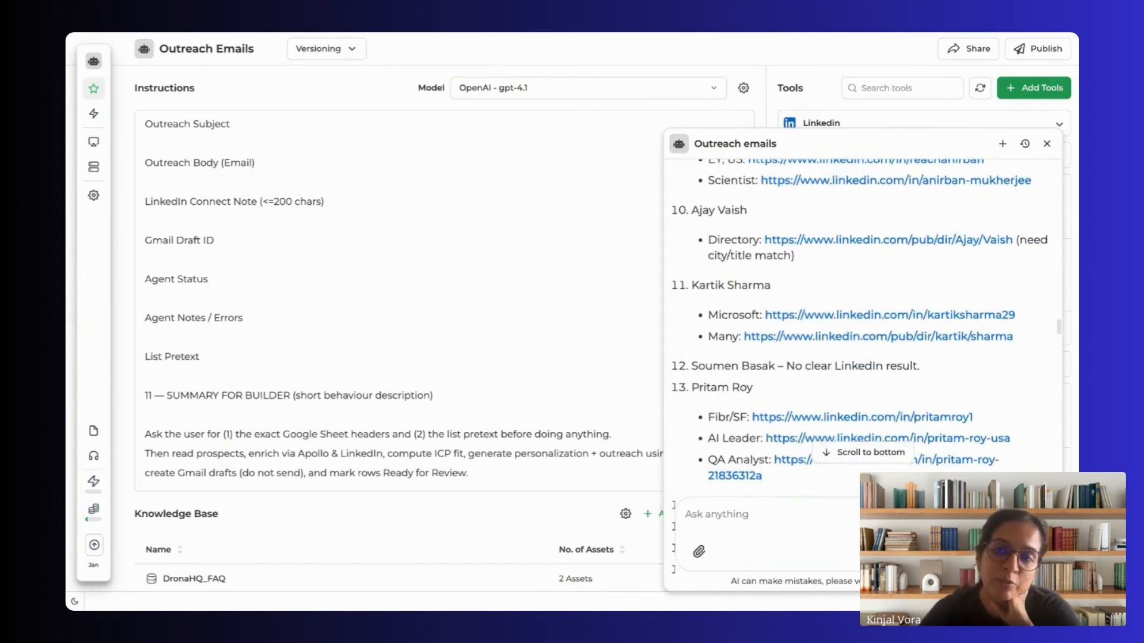
Step: Read the company-matched web searches and their LinkedIn results for the unenriched contacts
scroll(862, 328, "down", 6)
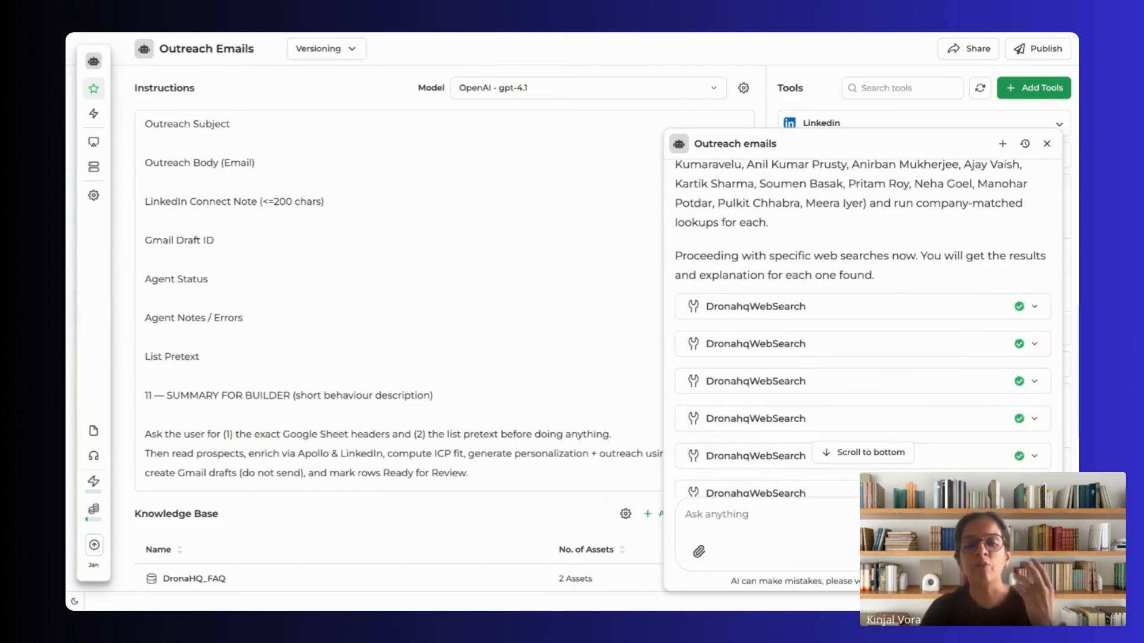
scroll(863, 328, "down", 2)
scroll(692, 300, "down", 5)
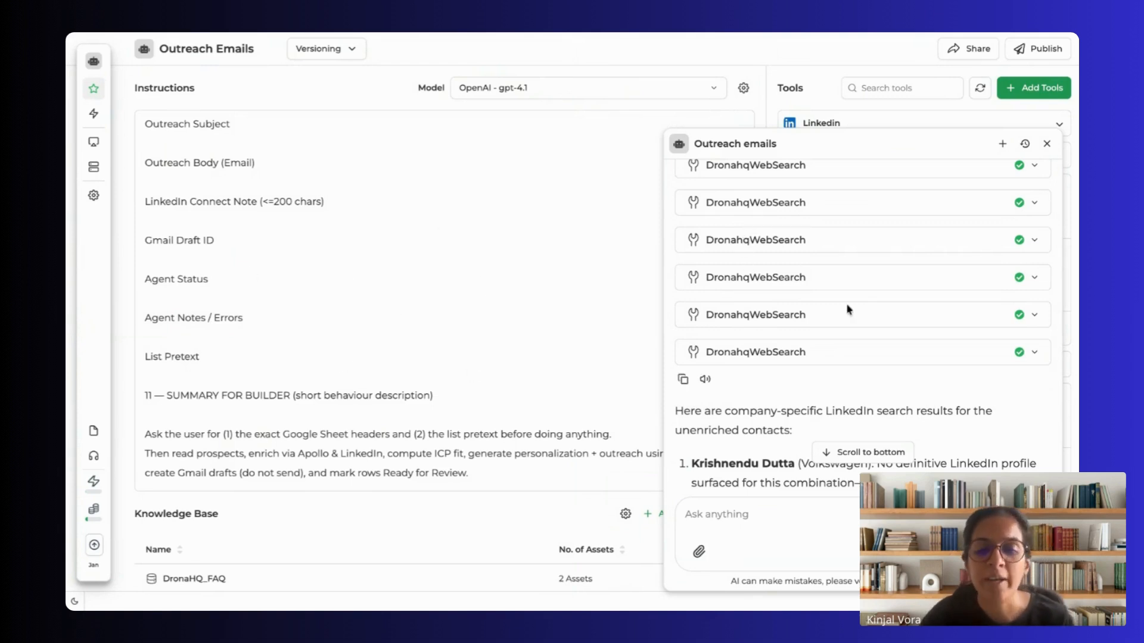
scroll(849, 308, "down", 10)
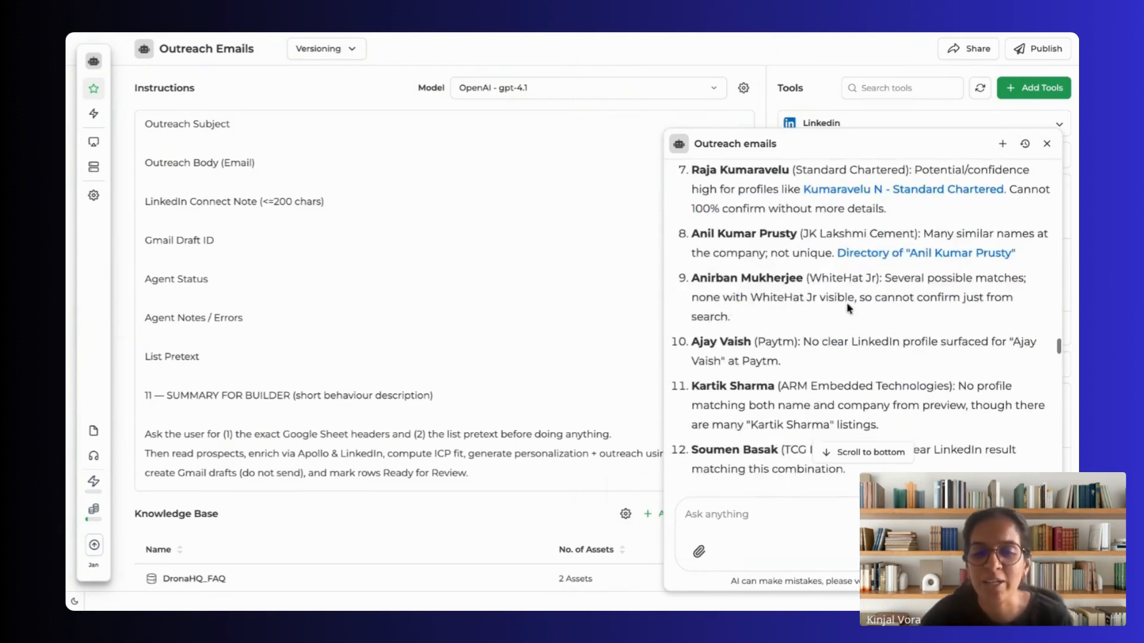
scroll(849, 309, "down", 8)
Step: Read the request for personalised messages to all contacts and highlight the agent's planned drafting steps for leaders, consultants and the CTA
scroll(849, 309, "down", 8)
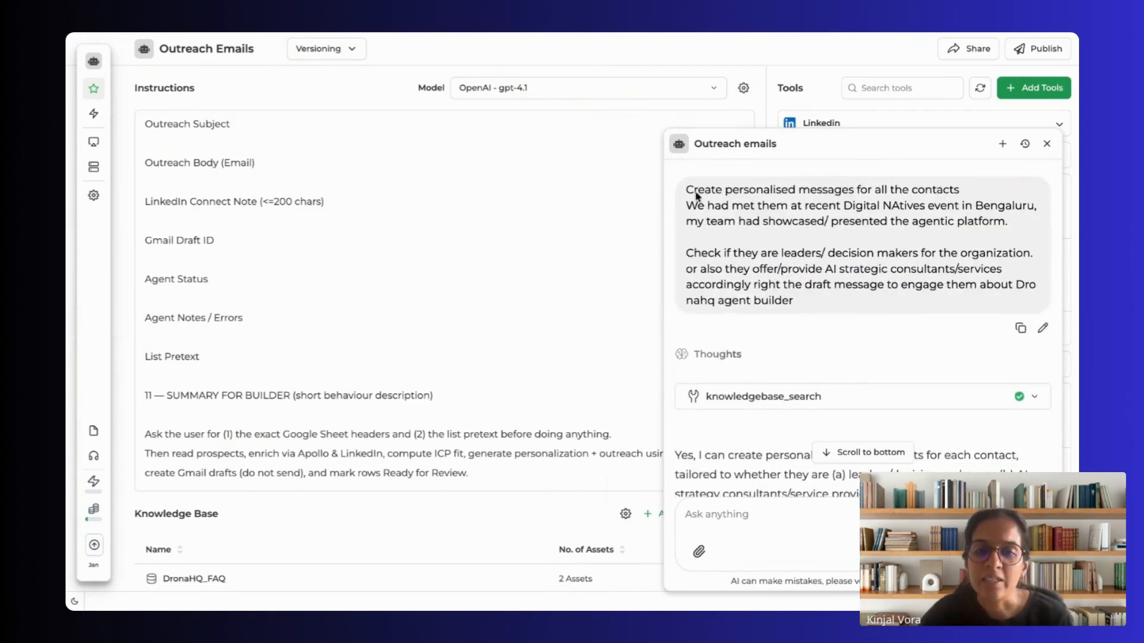
mouse_move(693, 189)
left_mouse_down()
mouse_move(957, 206)
mouse_move(684, 188)
left_mouse_up()
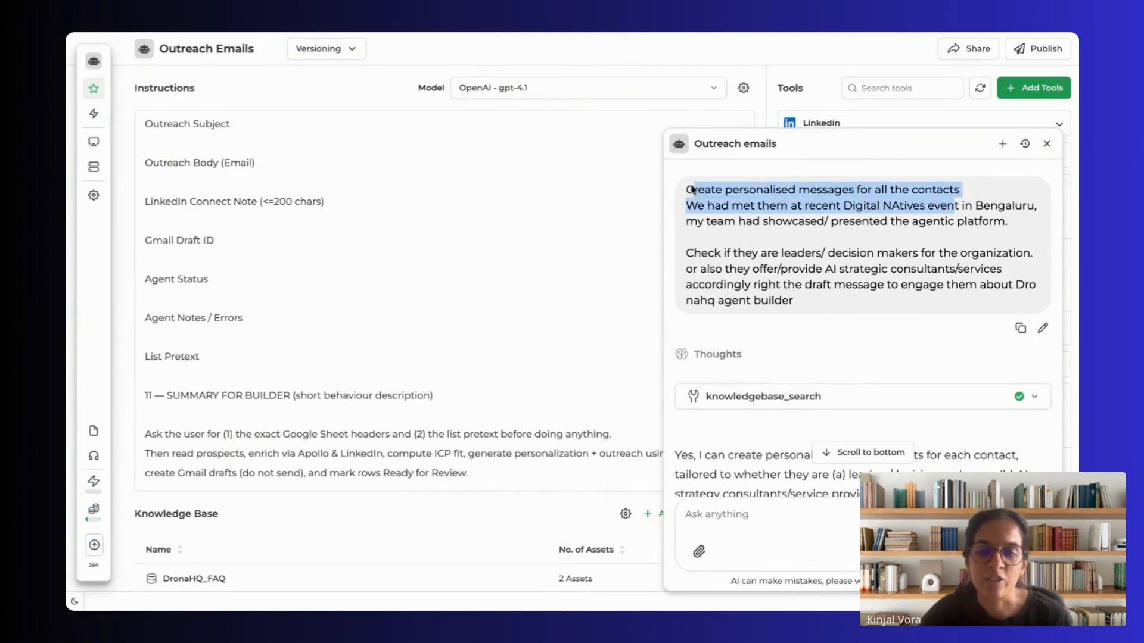
scroll(854, 410, "down", 3)
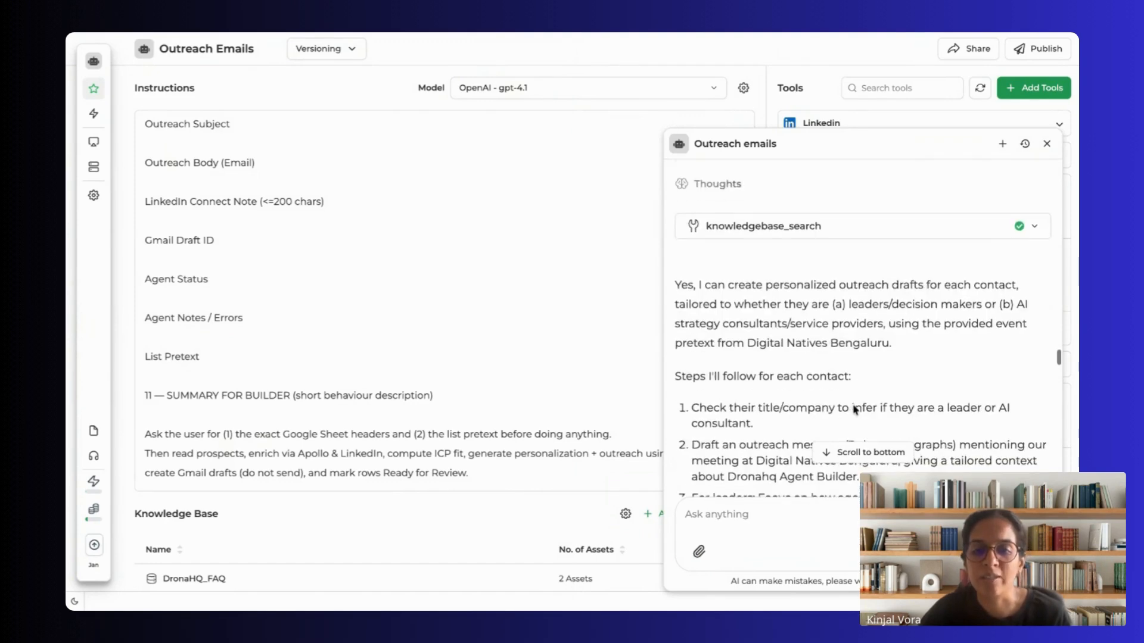
scroll(854, 410, "down", 3)
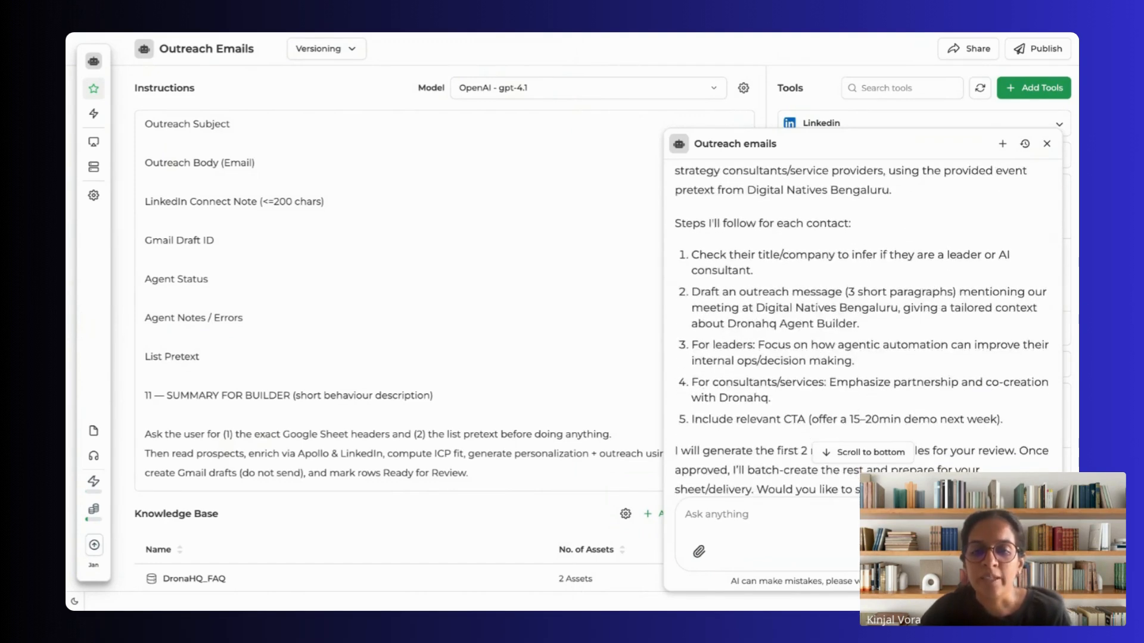
left_click_drag(710, 423, 860, 417)
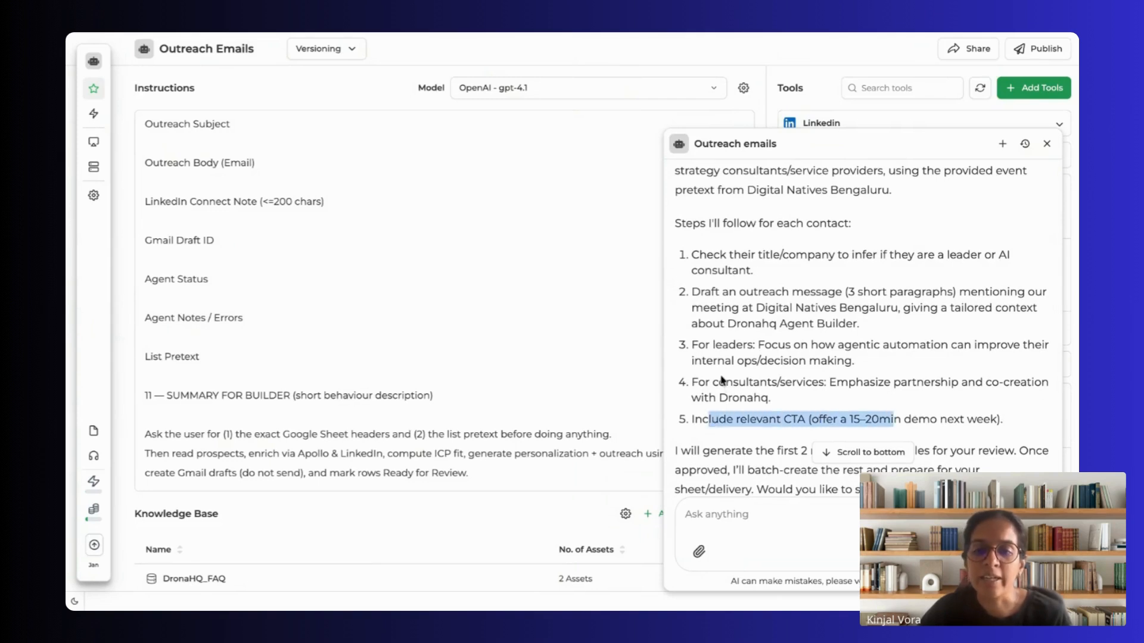
left_click_drag(692, 383, 721, 382)
left_click_drag(828, 350, 1013, 348)
scroll(916, 404, "down", 3)
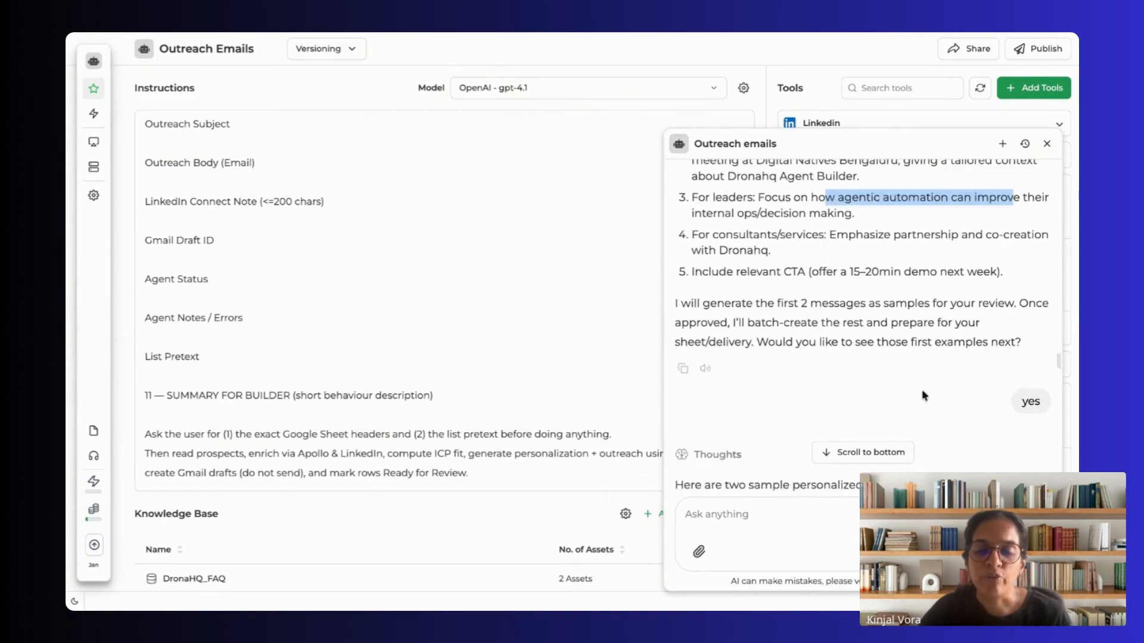
Step: Read the two sample outreach messages and continue to the request for LinkedIn connect notes in the sheet
scroll(834, 312, "down", 1)
scroll(833, 319, "down", 10)
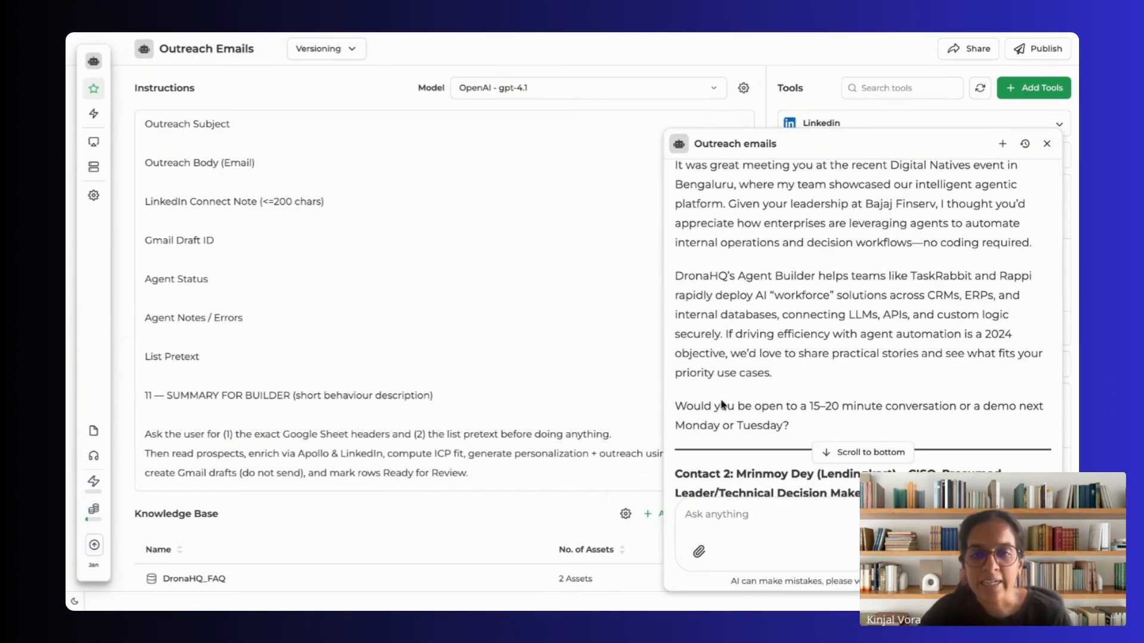
scroll(790, 358, "down", 6)
scroll(810, 363, "down", 2)
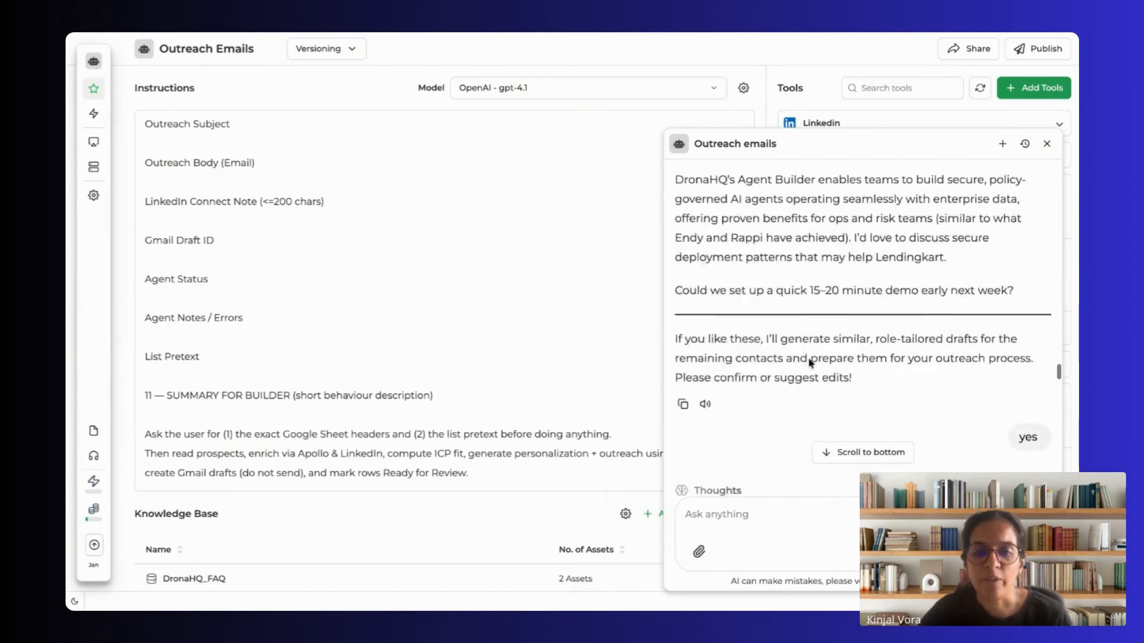
scroll(806, 362, "up", 6)
scroll(804, 362, "down", 3)
scroll(803, 362, "down", 15)
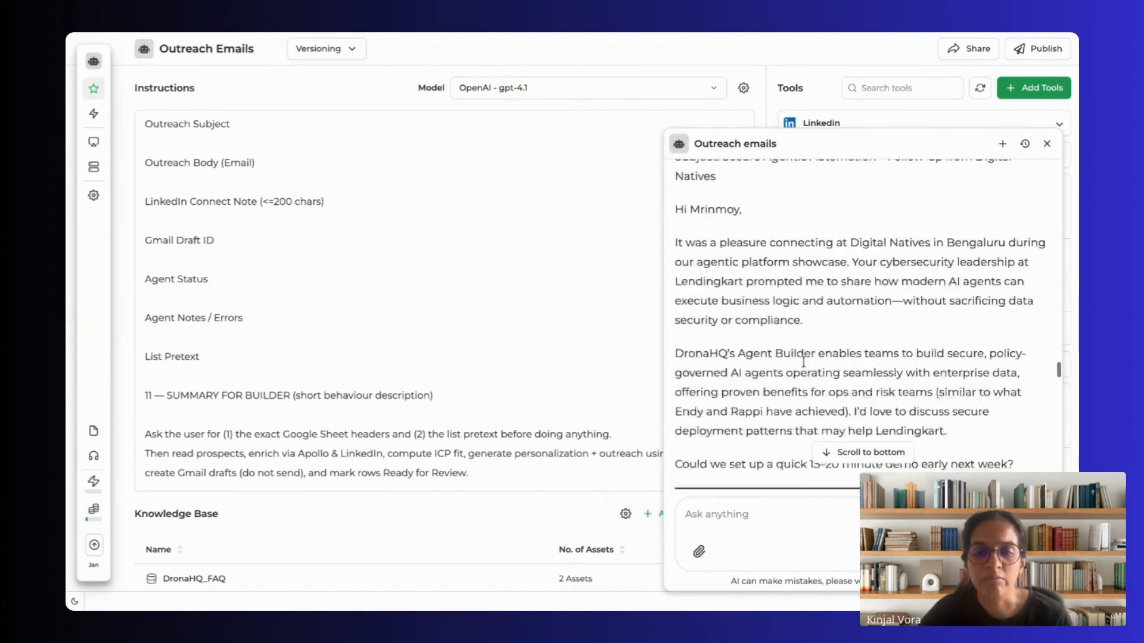
scroll(804, 362, "down", 5)
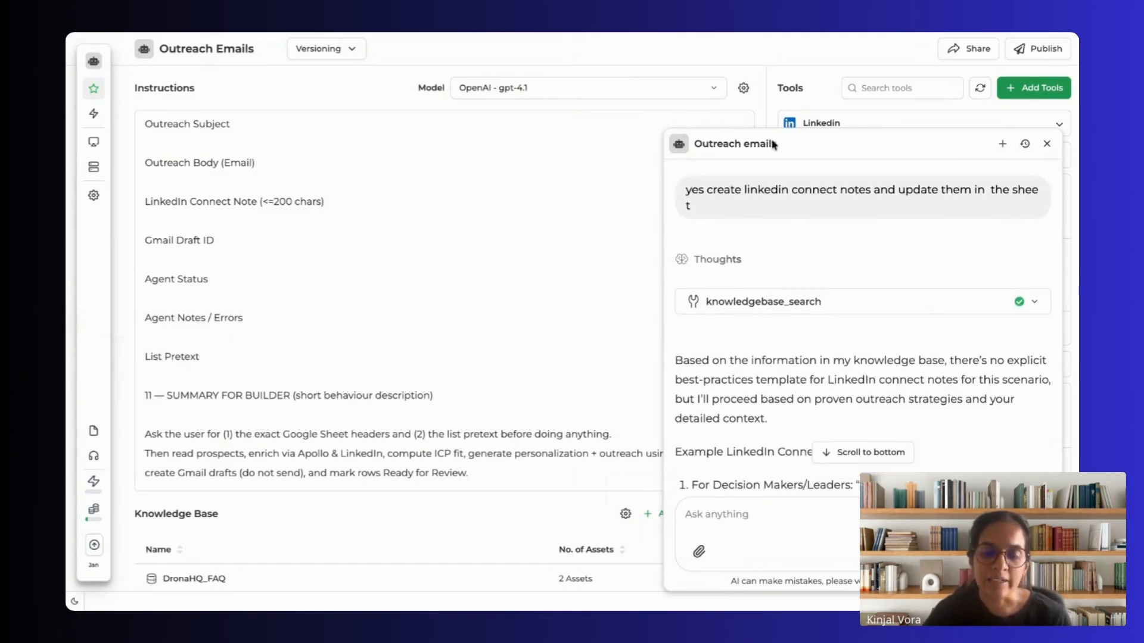
Step: Read the example LinkedIn connect notes and the follow-up exchange about updating column S and confirming the Google Sheet headers
scroll(717, 281, "down", 20)
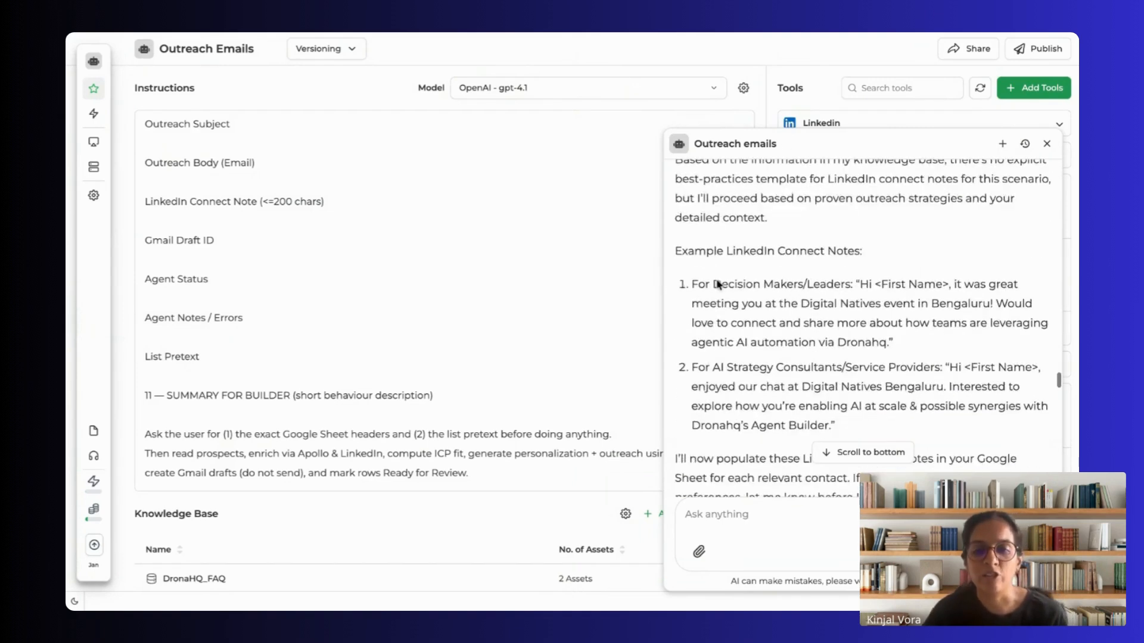
scroll(716, 284, "down", 10)
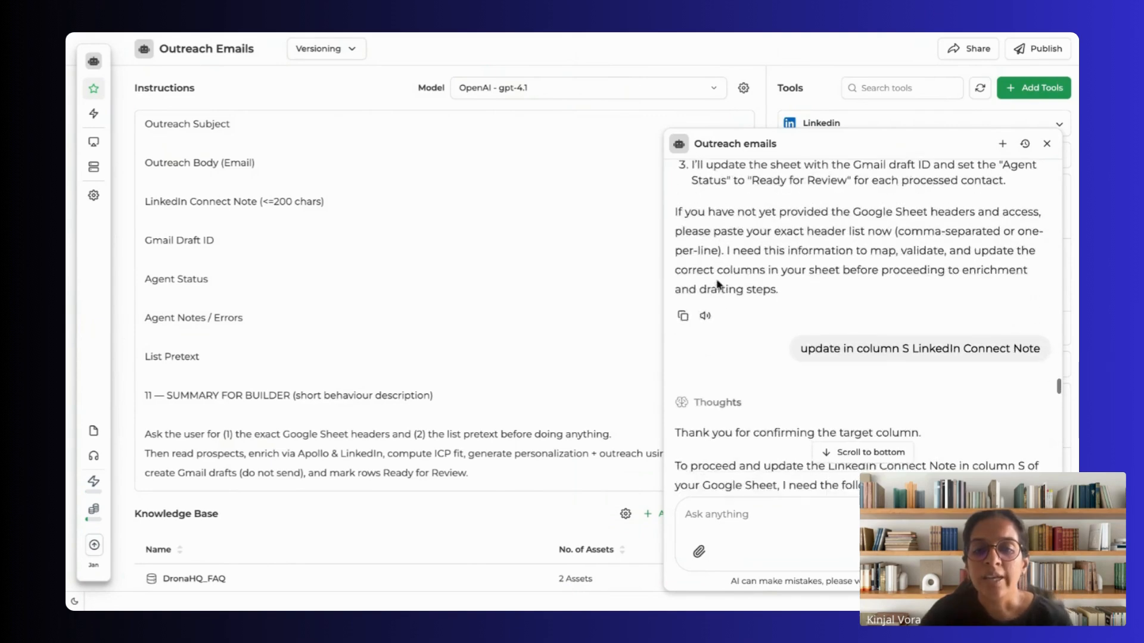
scroll(862, 328, "down", 10)
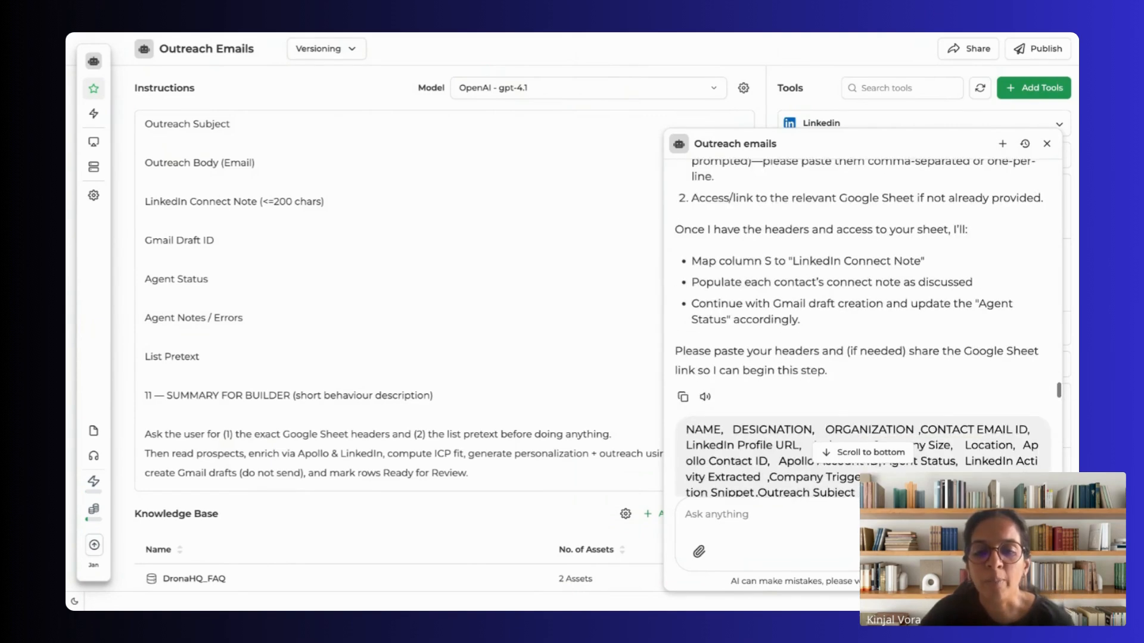
scroll(862, 327, "down", 3)
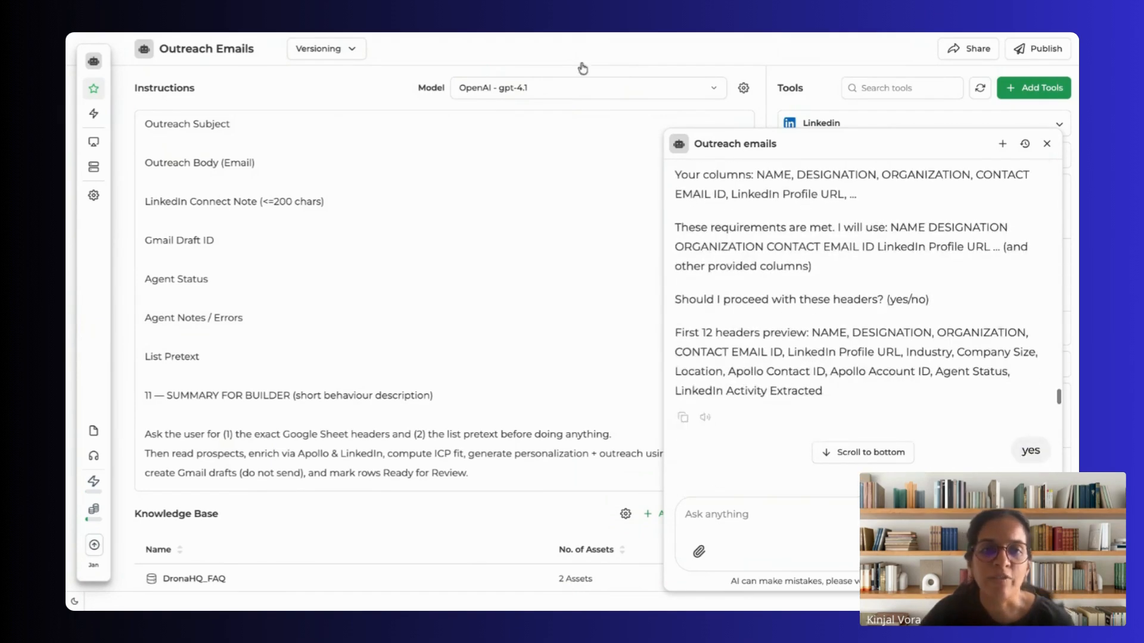
Step: Switch to the Gmail drafts and open the draft "Let's build advanced ops – DronaHQ follow-up" to review its content
left_click(523, 34)
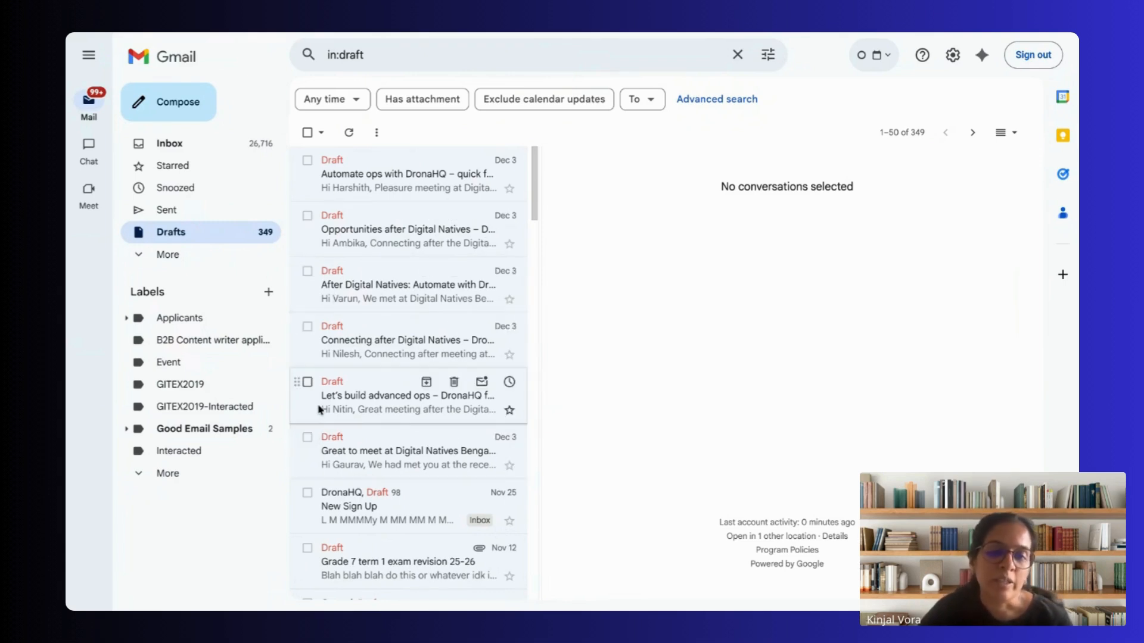
left_click(417, 410)
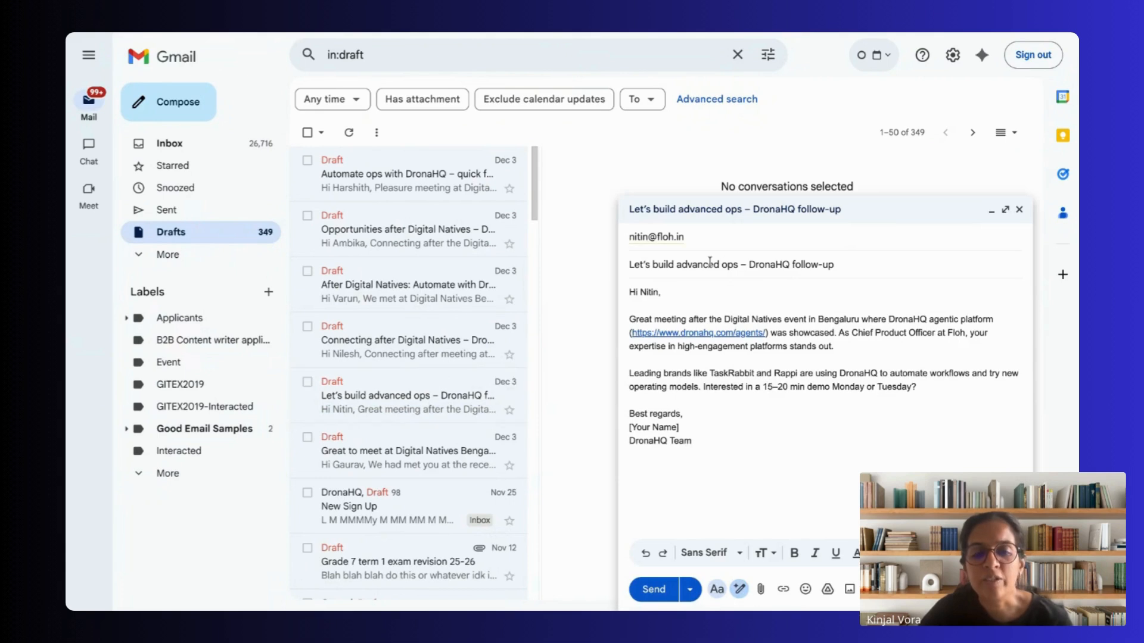